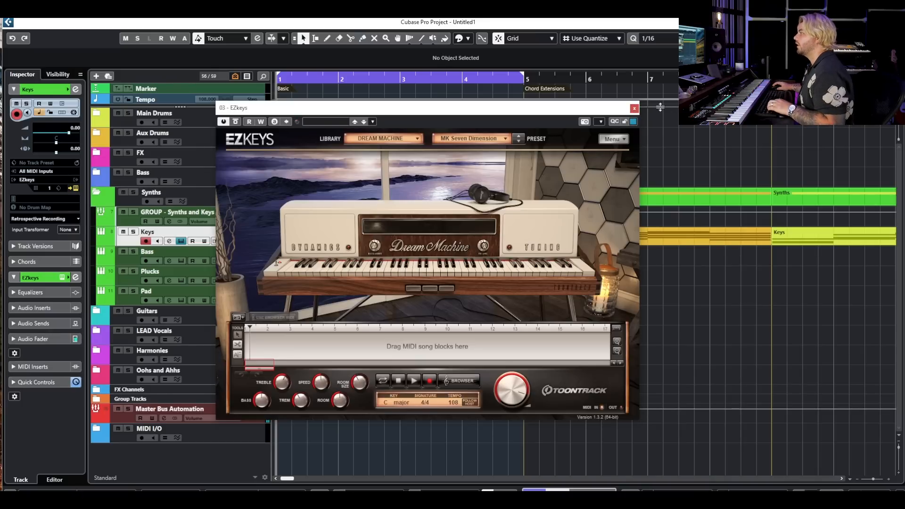
Step: Close the EZkeys window and open the Keys part at the Basic marker in the key editor
click(634, 108)
double_click(358, 234)
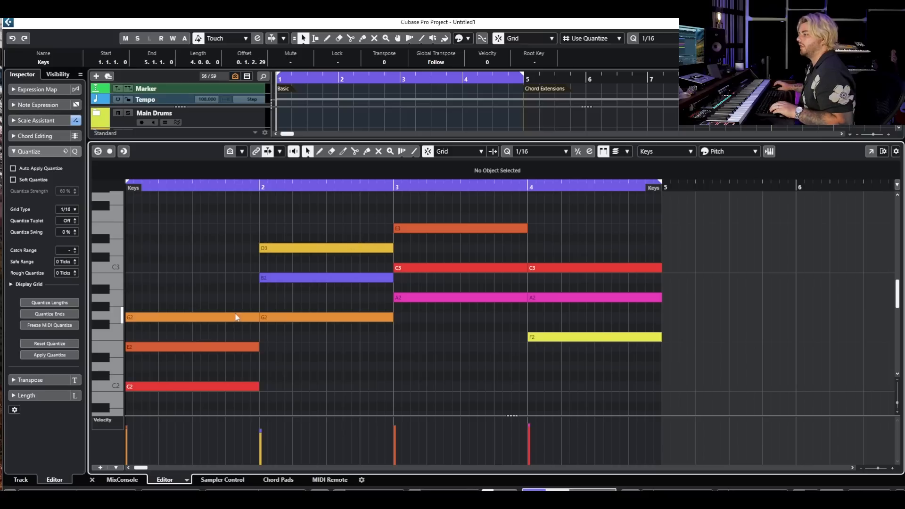
scroll(264, 309, left, 2)
drag(337, 277, 327, 411)
click(314, 408)
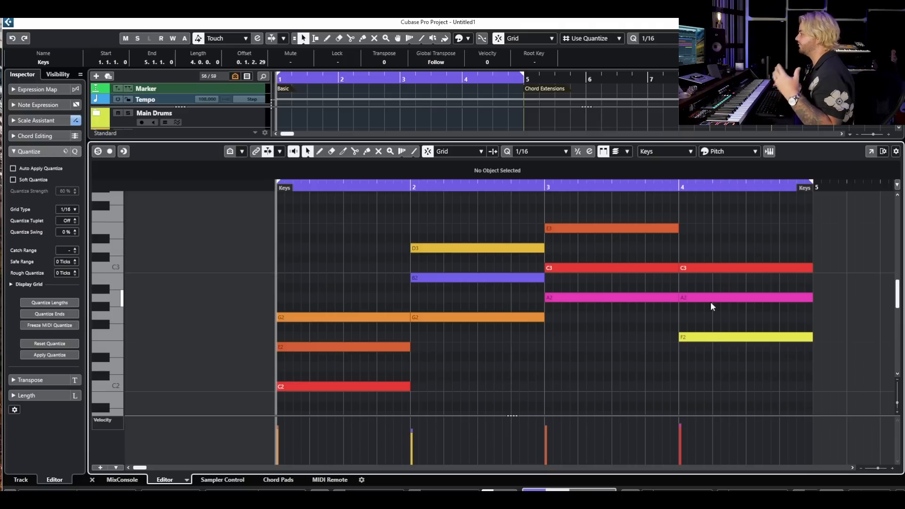
scroll(325, 233, down, 3)
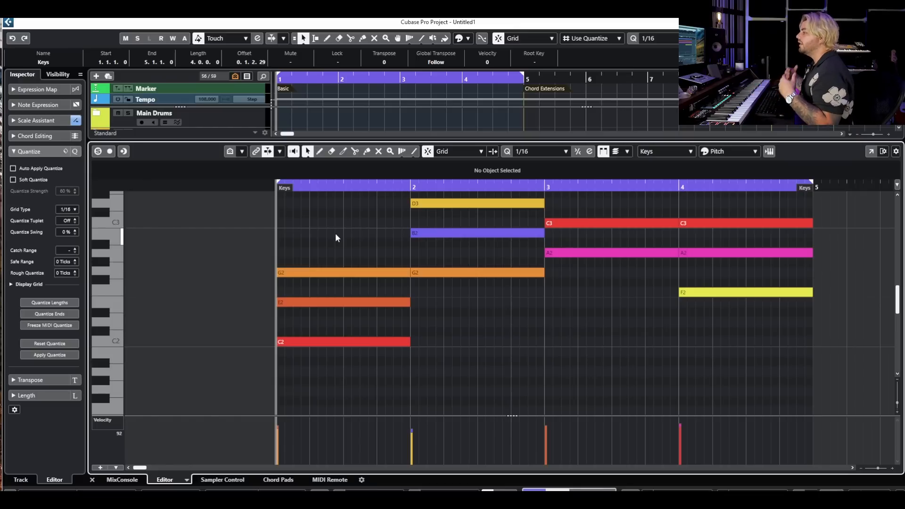
Step: Reopen the Basic Keys part in the key editor and expand its Scale Assistant settings
key(Return)
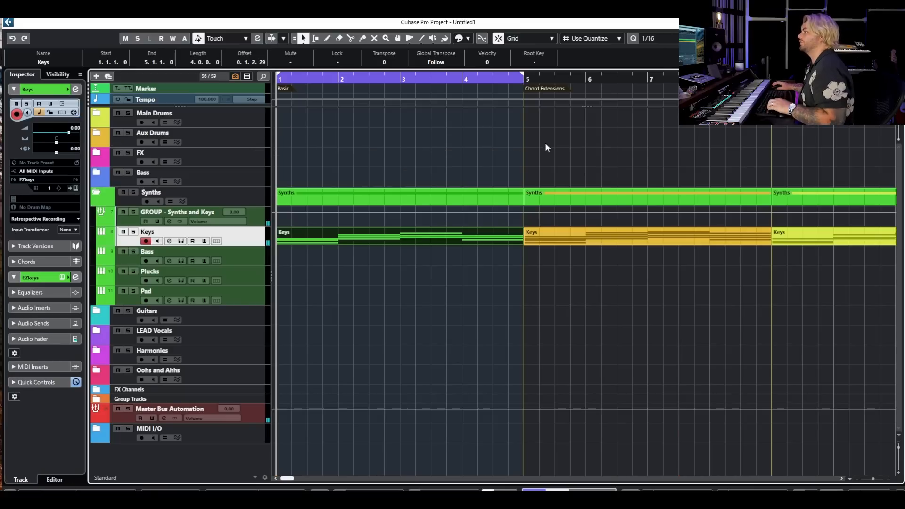
click(380, 318)
click(311, 239)
key(Return)
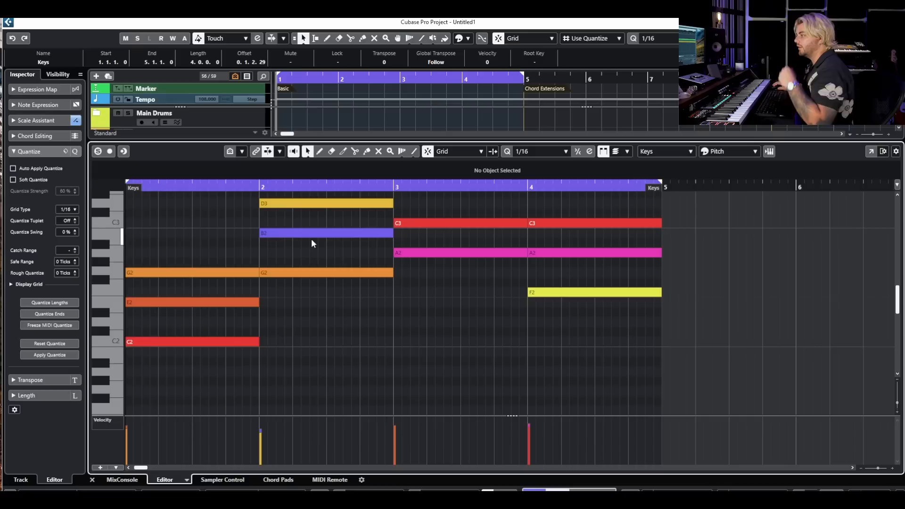
click(34, 122)
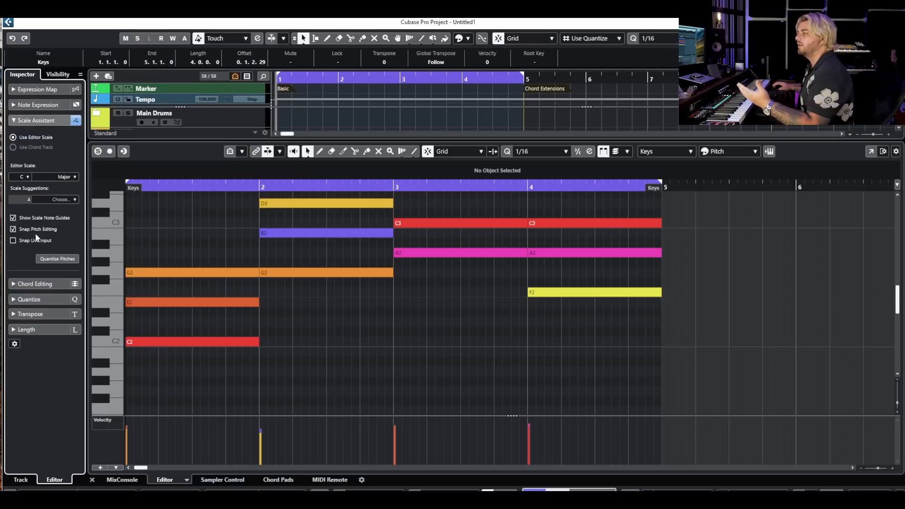
Step: Move the first chord's E2 note down and up within the C major scale, ending back on E2
click(146, 302)
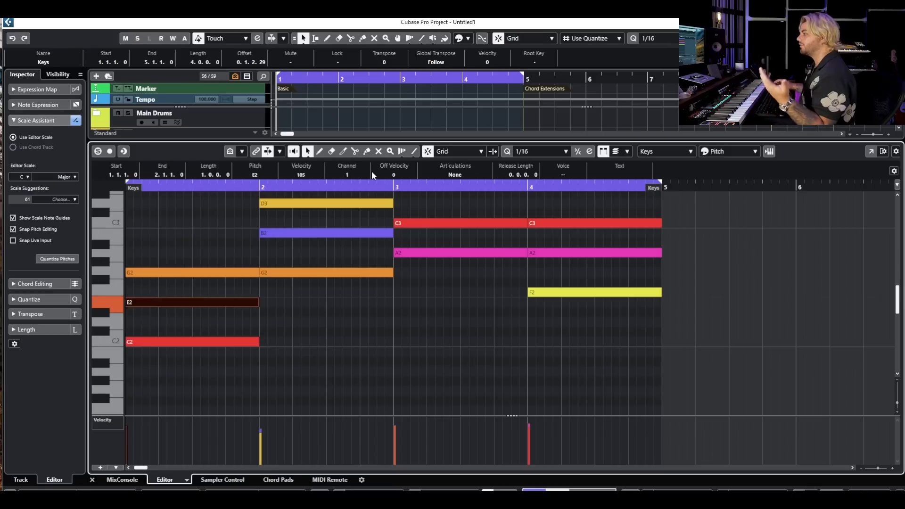
key(Down)
key(Up)
key(Up)
key(Down)
key(Down)
key(Up)
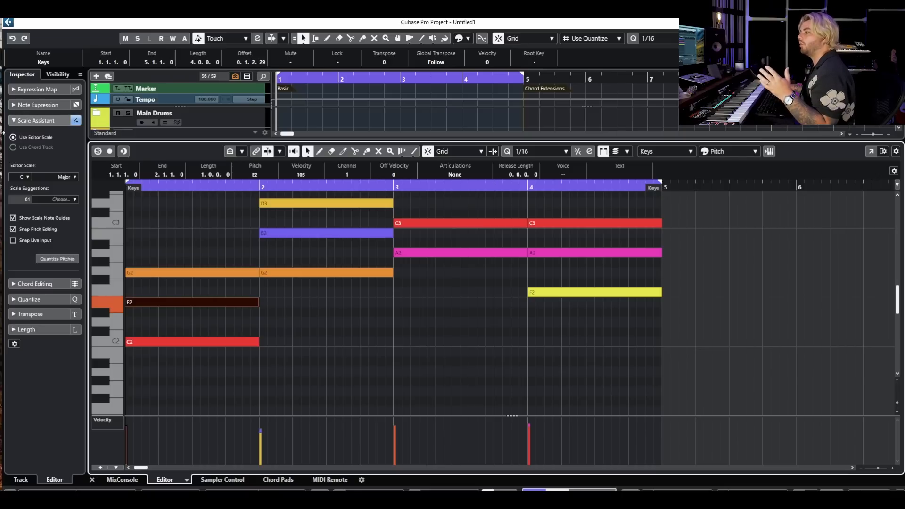
Step: Turn off Snap Pitch Editing and Show Scale Note Guides in the Scale Assistant
click(47, 121)
click(74, 122)
click(22, 176)
click(40, 167)
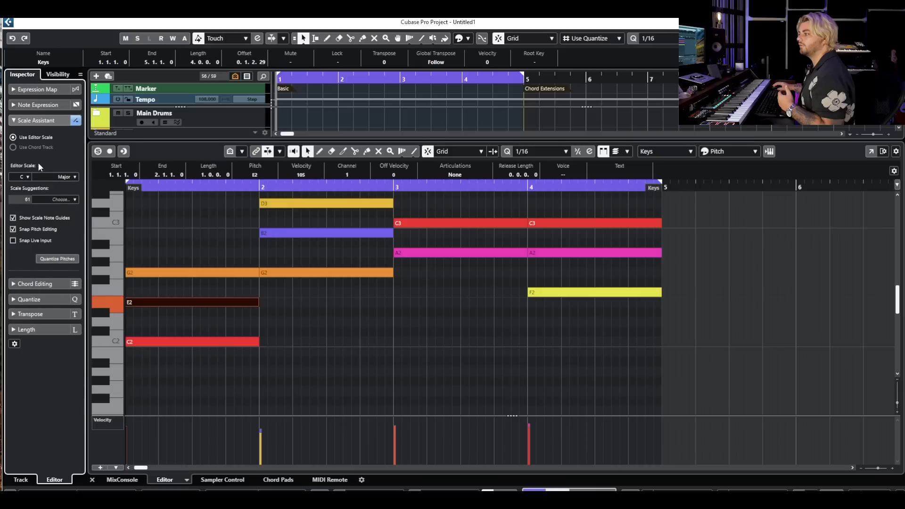
click(13, 229)
click(13, 218)
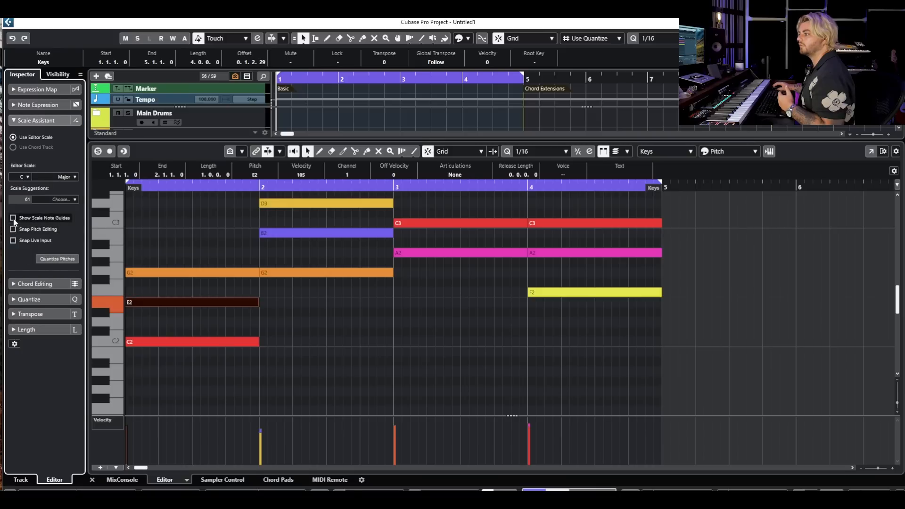
Step: Move the first chord's E2 note down and up without scale snapping, ending back on E2
drag(158, 303, 158, 310)
key(Down)
key(Up)
key(Up)
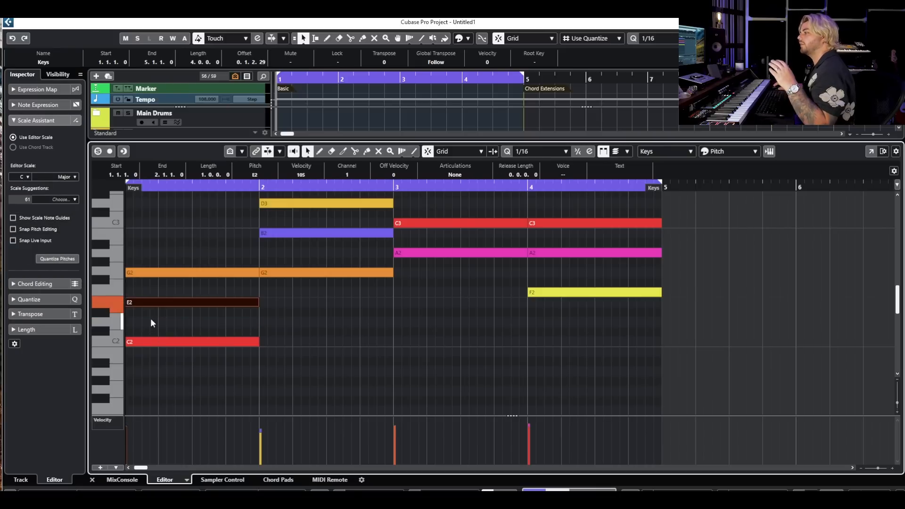
Step: Re-enable Show Scale Note Guides and Snap Pitch Editing, and try moving the first chord's E2 note down and back up
click(40, 218)
click(41, 229)
click(222, 315)
click(220, 300)
key(Down)
key(Up)
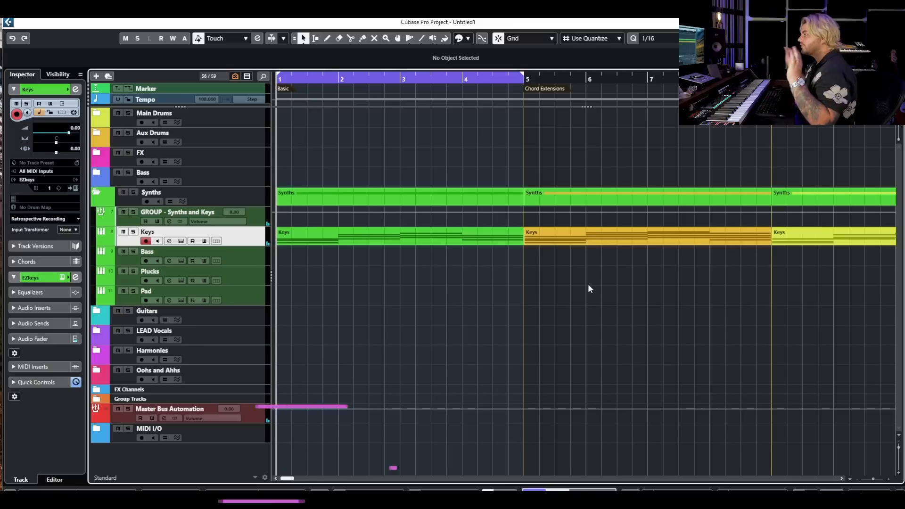
Step: Play the Basic chord progression with the Keys track's EZkeys instrument open to follow the chord names, and stop at its end
key(g)
key(g)
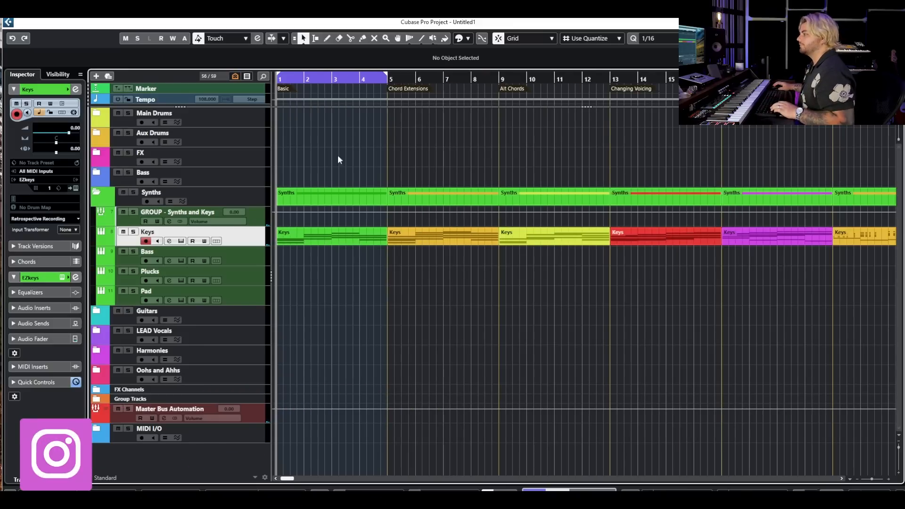
click(181, 241)
key(space)
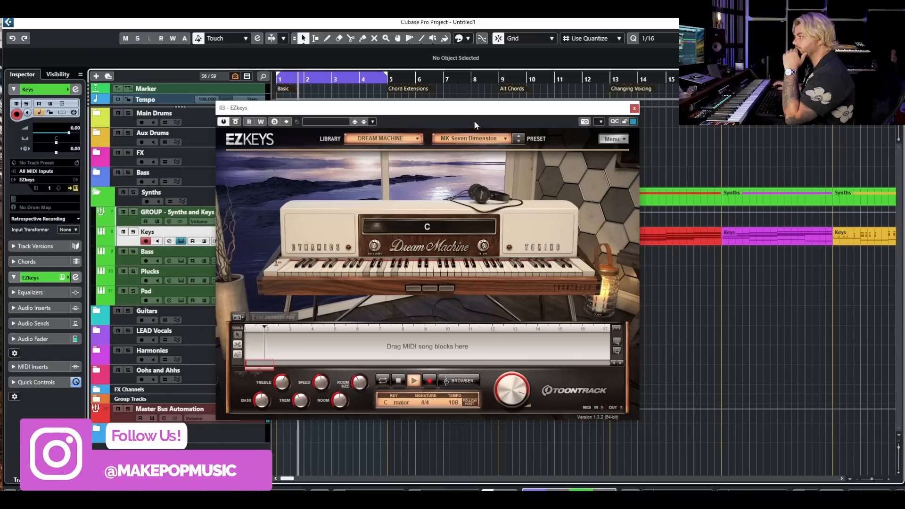
drag(476, 113, 425, 120)
drag(217, 120, 329, 85)
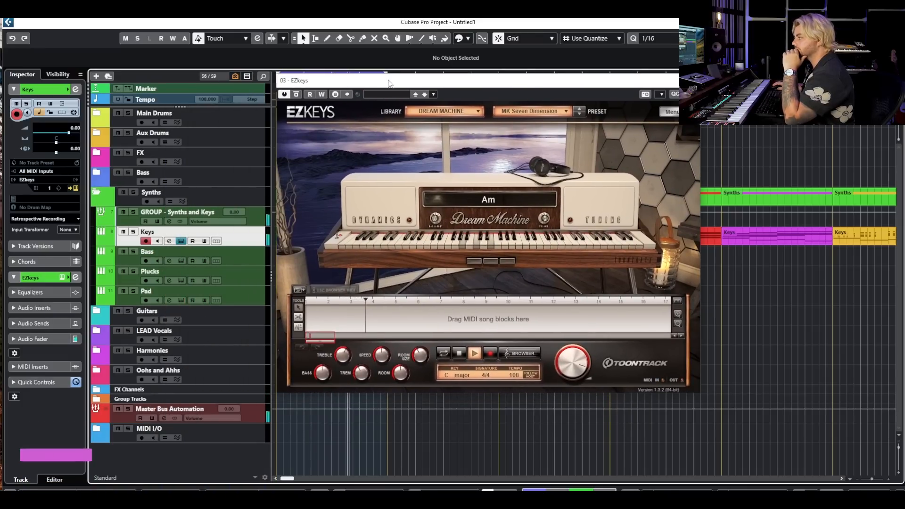
drag(569, 80, 530, 116)
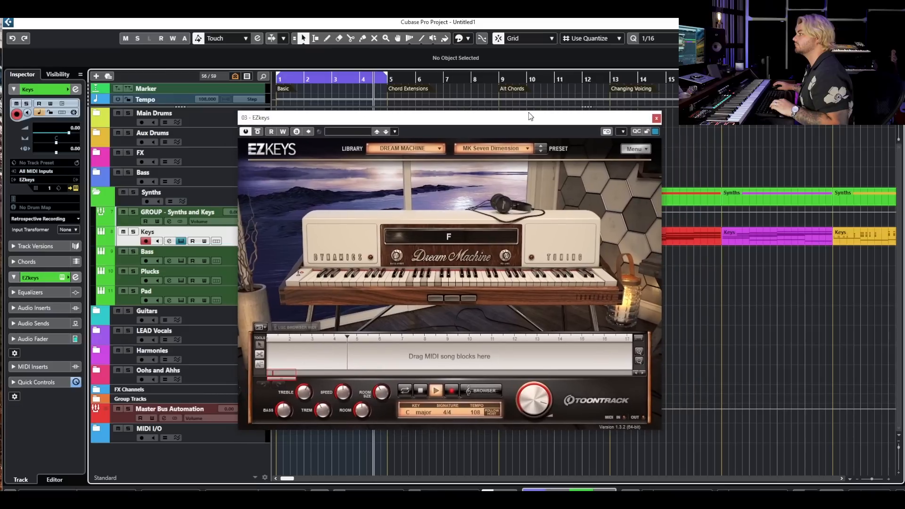
key(space)
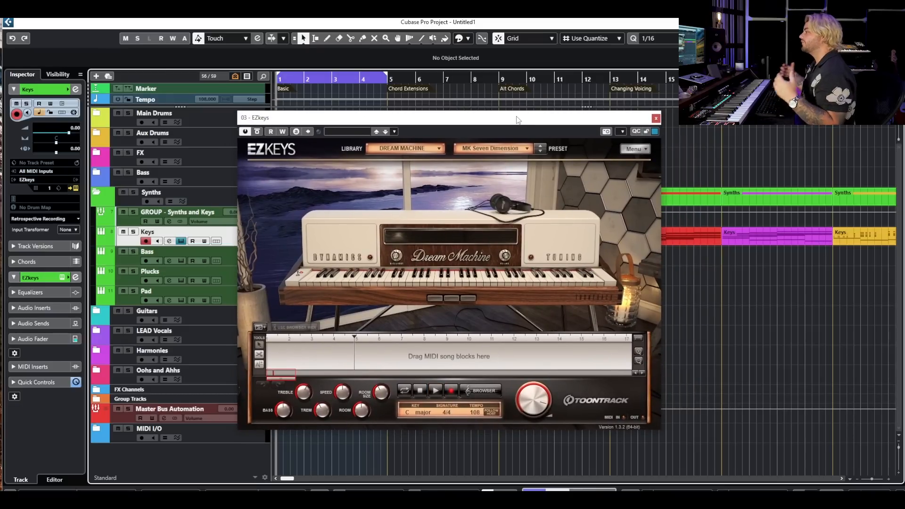
Step: Move the loop range to the Chord Extensions section, bars 5 to 9, and reopen EZkeys clear of that section
click(656, 118)
drag(335, 80, 445, 81)
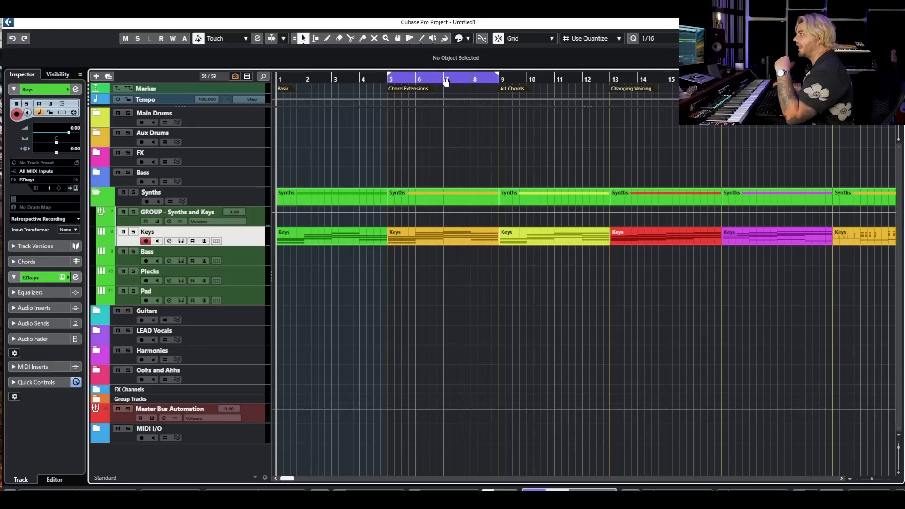
click(181, 241)
drag(579, 120, 371, 76)
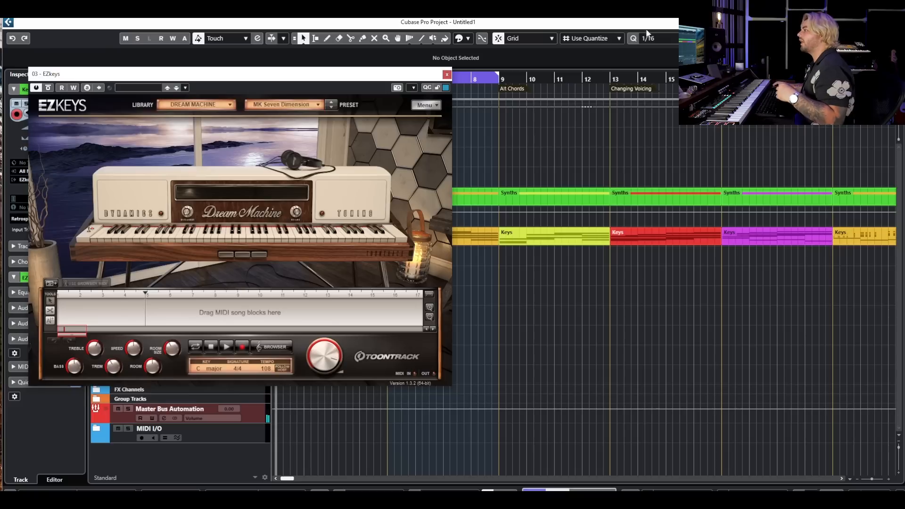
drag(437, 78, 393, 118)
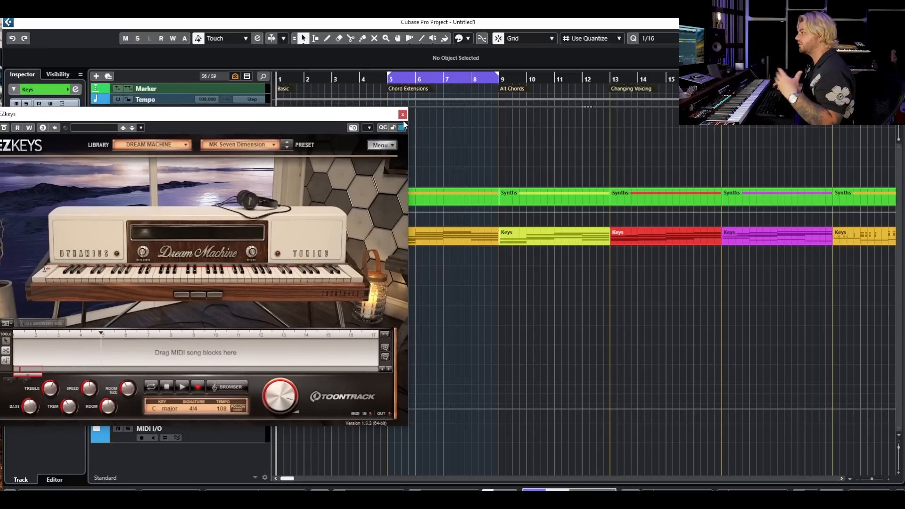
Step: Close EZkeys, examine the Chord Extensions Keys part's notes in the key editor, and return to the arrangement
click(402, 114)
double_click(471, 236)
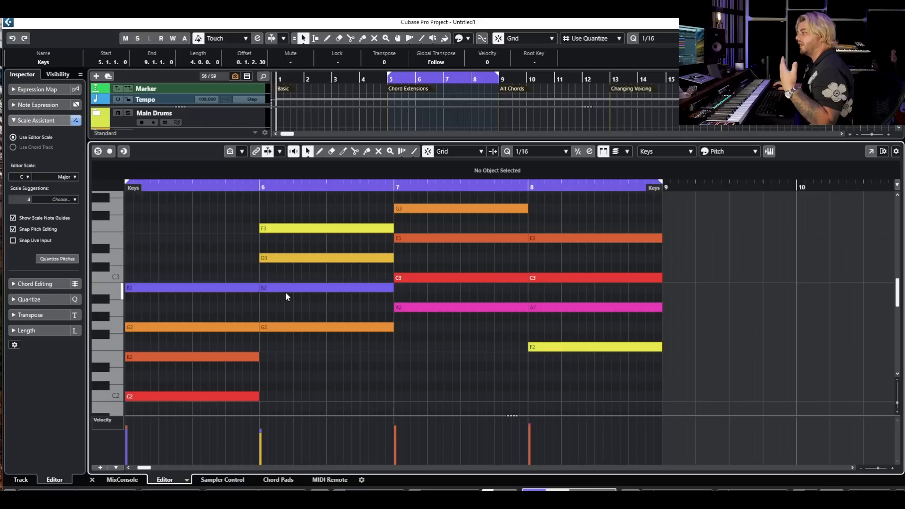
scroll(210, 250, down, 1)
scroll(208, 258, down, 1)
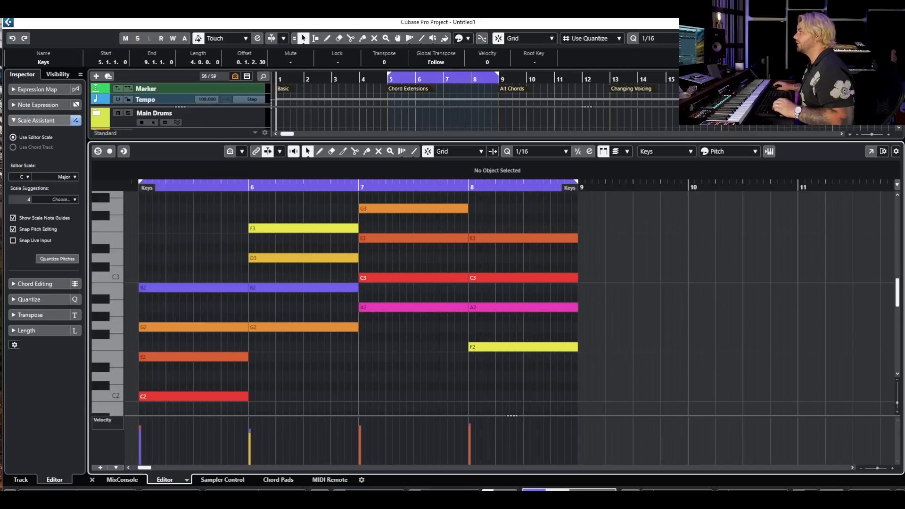
key(Return)
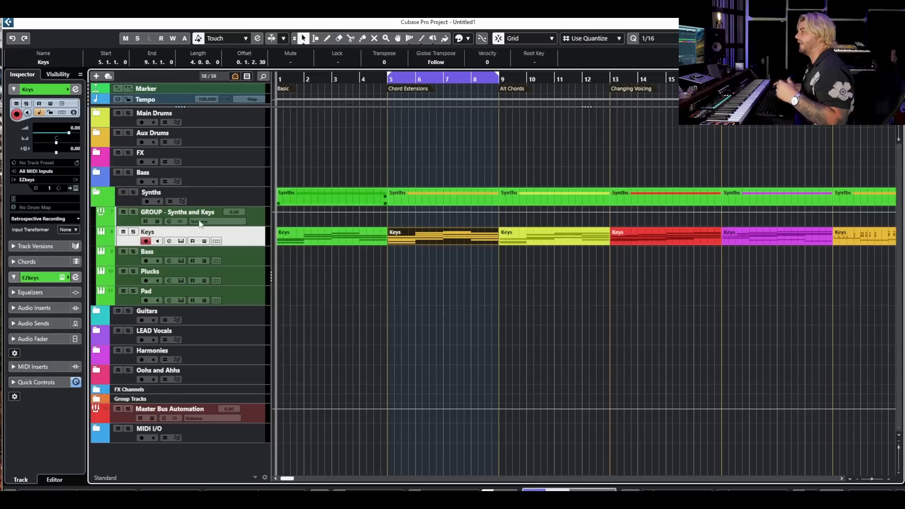
Step: Open EZkeys and the Chord Extensions Keys part's notes side by side
click(181, 241)
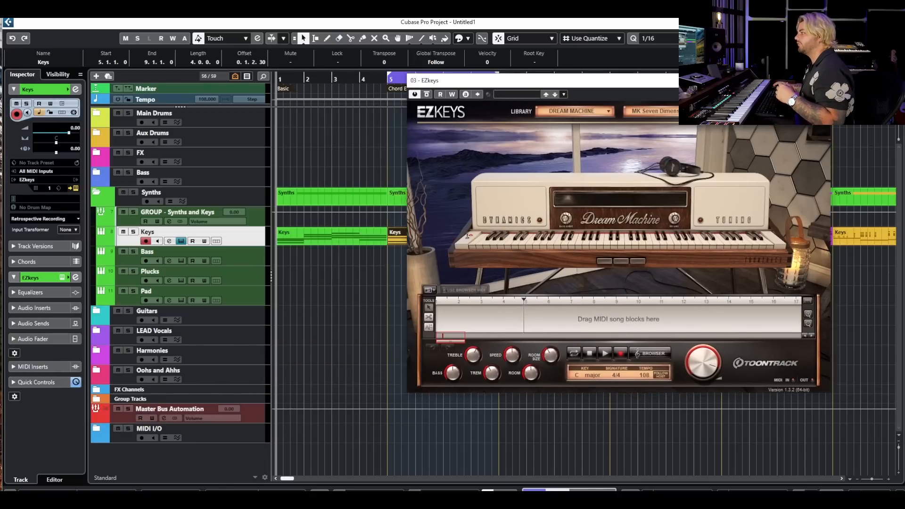
drag(472, 81, 501, 60)
double_click(411, 239)
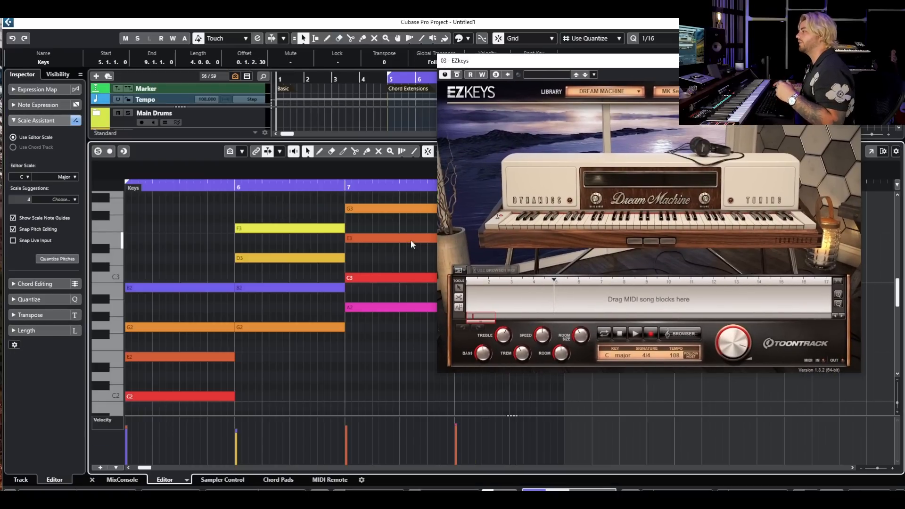
mouse_move(512, 65)
mouse_down()
mouse_move(535, 71)
mouse_move(508, 72)
mouse_up()
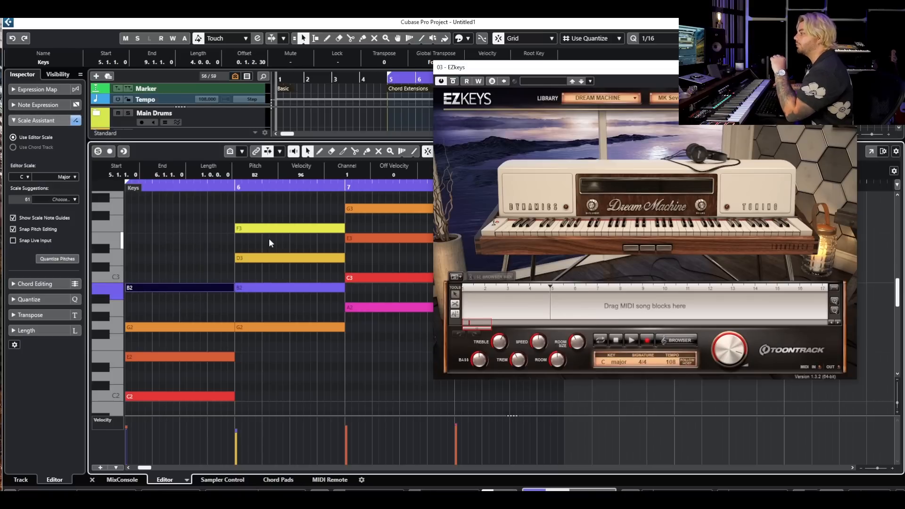
Step: Pick out the top extension notes of the chords in bars 6, 7 and 8: F3, G3 and E3
click(276, 228)
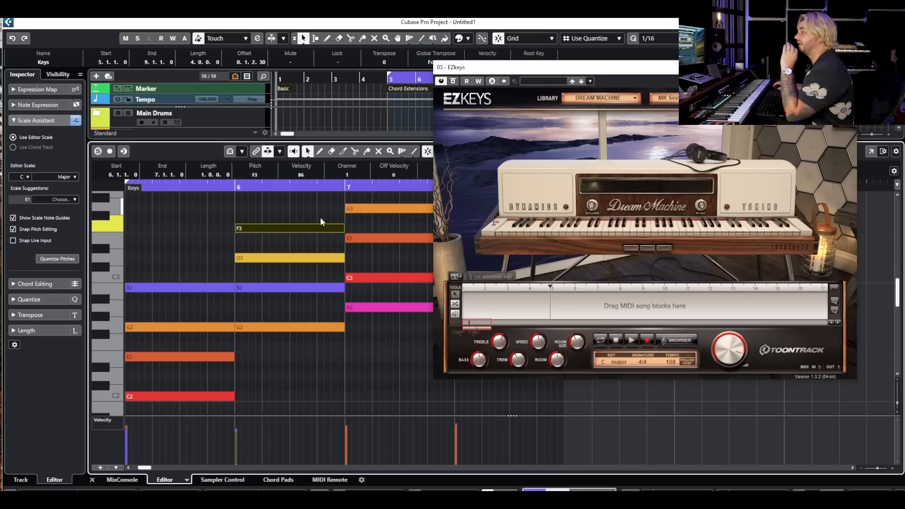
drag(364, 226, 378, 197)
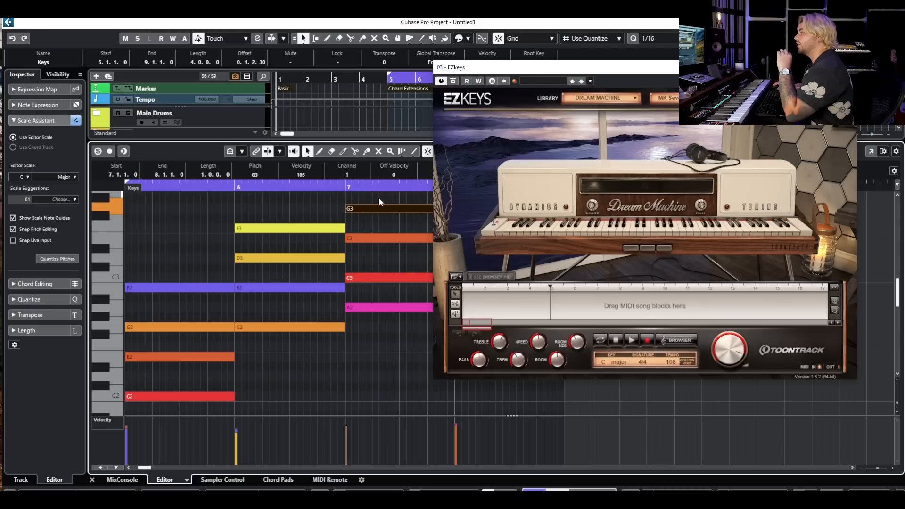
drag(519, 67, 398, 291)
drag(476, 291, 554, 368)
click(480, 242)
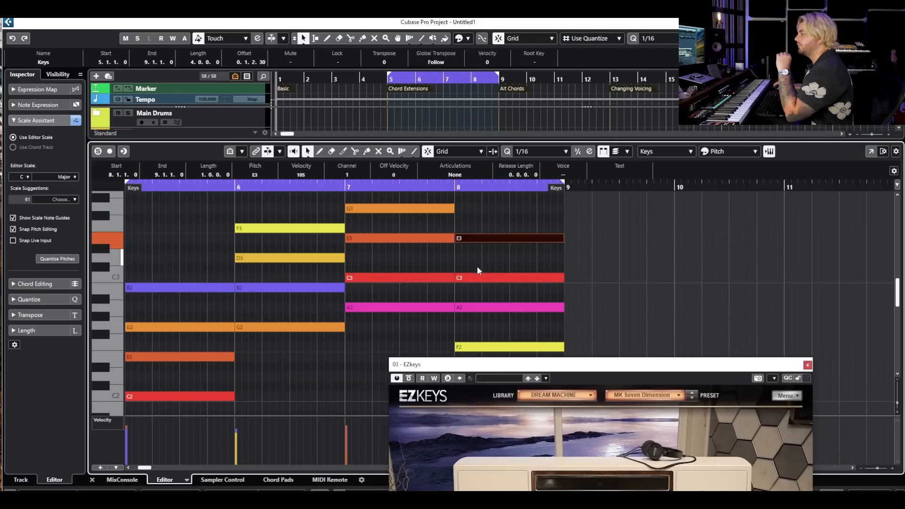
Step: Play the Chord Extensions progression from bar 5 with EZkeys in view to follow the seventh chord names, and stop at its end
drag(535, 365, 514, 147)
drag(143, 187, 121, 192)
key(space)
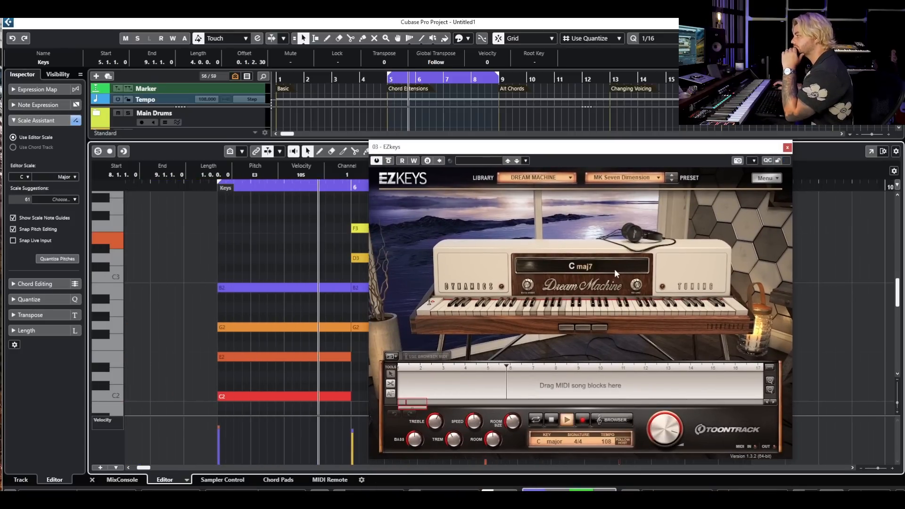
drag(600, 150, 267, 57)
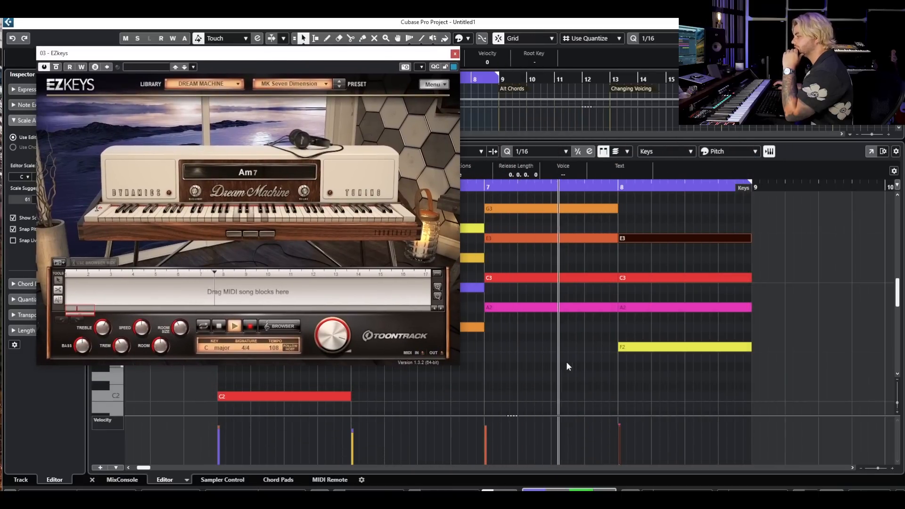
click(579, 387)
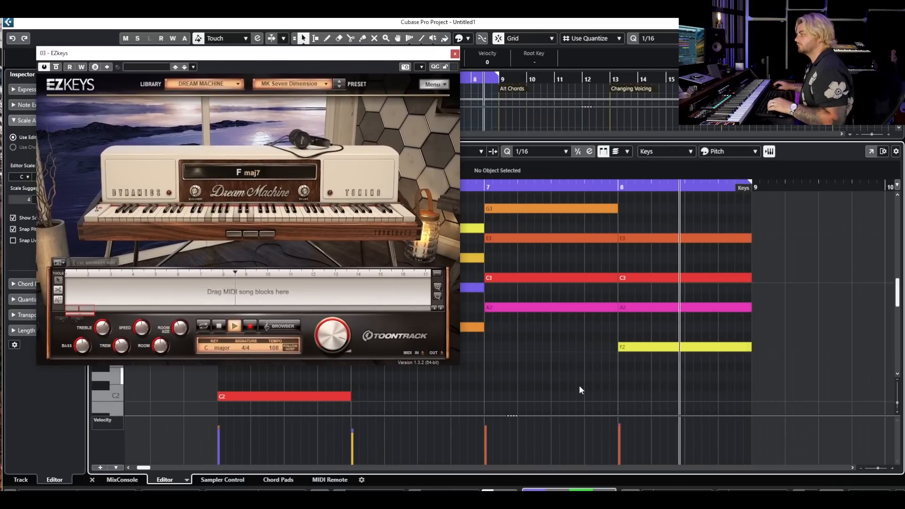
key(space)
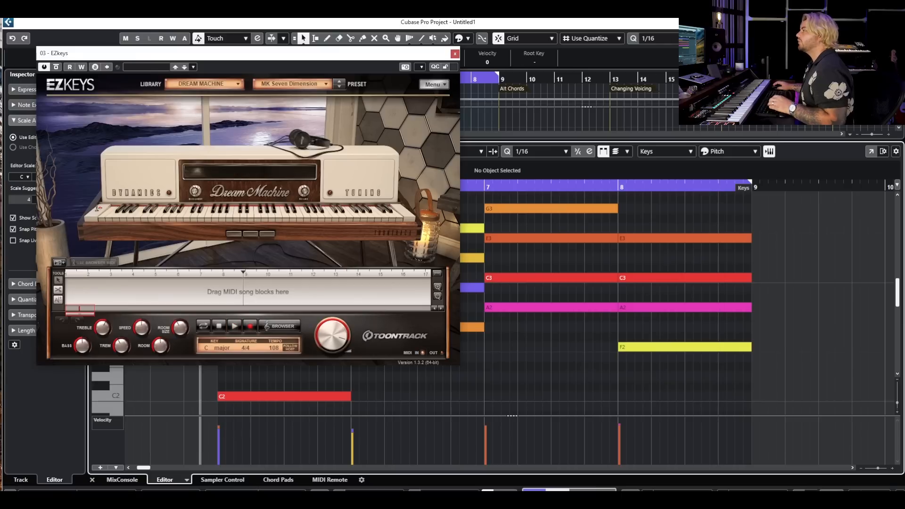
Step: Close EZkeys and show the full Chord Extensions Keys part in the key editor
click(455, 53)
key(Return)
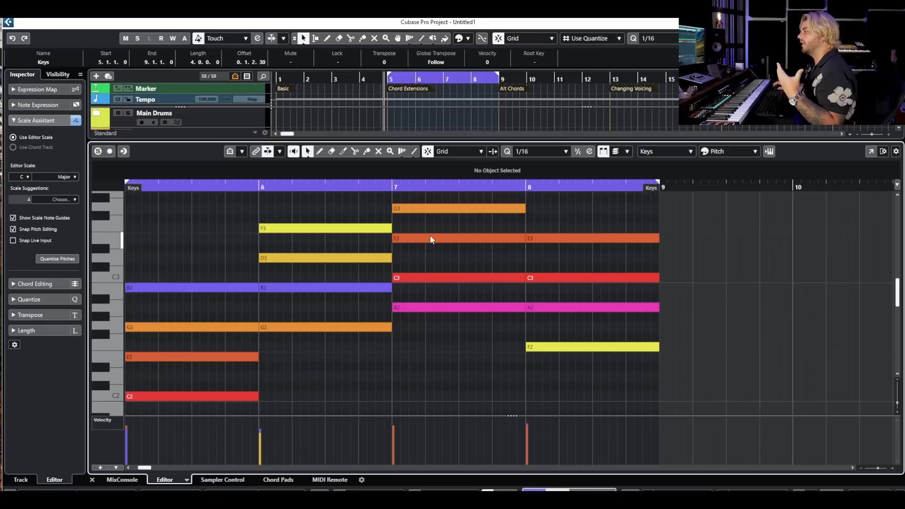
double_click(430, 235)
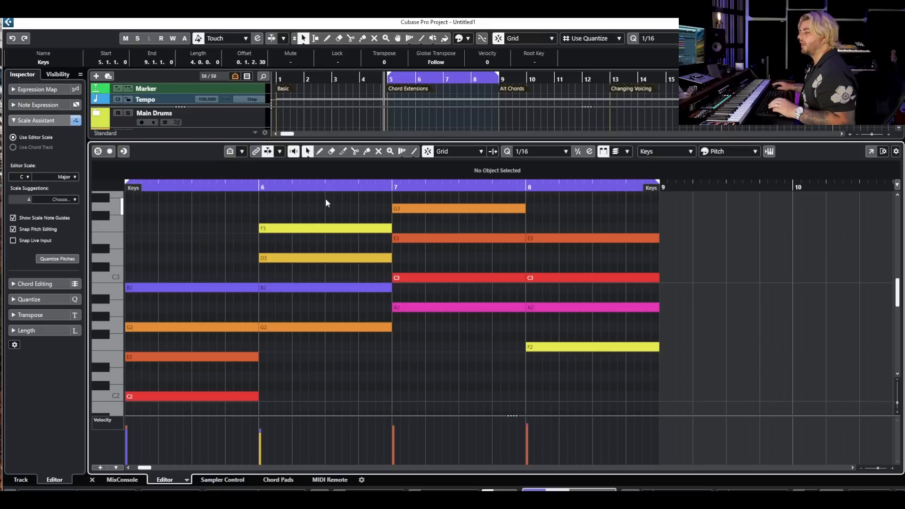
Step: Move the F3 note in bar 6 down through the C major scale to C3
scroll(333, 208, down, 3)
click(342, 231)
key(Up)
key(Down)
key(Down)
key(Down)
key(Down)
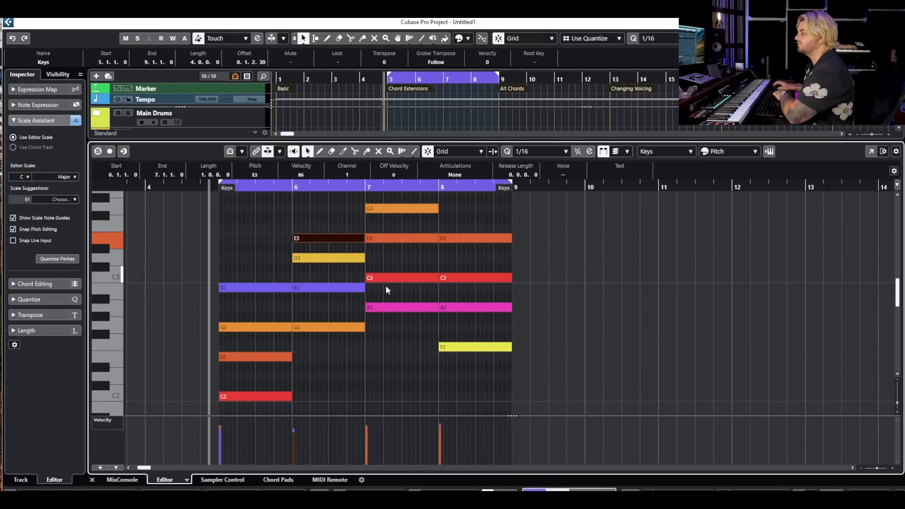
Step: Raise the G3 note in bar 7 within the scale to C4
click(388, 208)
key(Up)
key(Up)
key(Up)
Step: Move the E3 note in bar 8 down within the scale to B2
drag(469, 259, 473, 306)
key(Down)
key(Down)
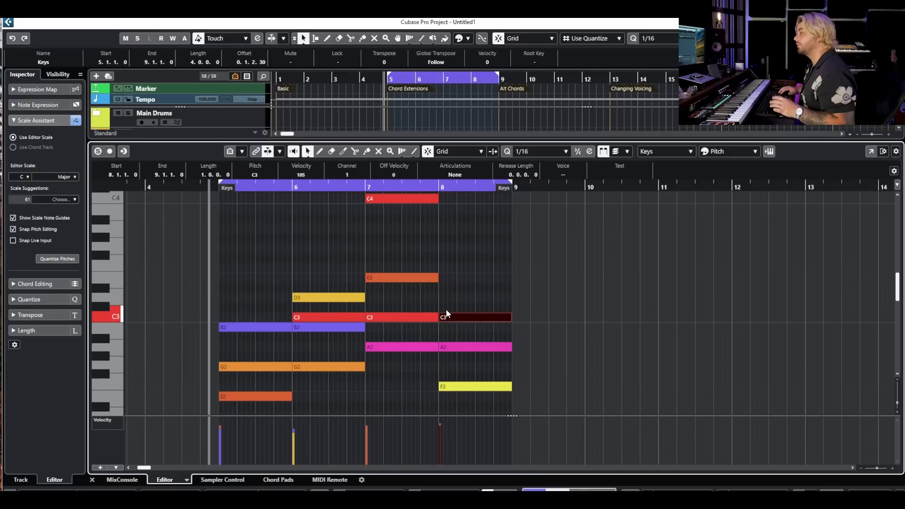
key(Down)
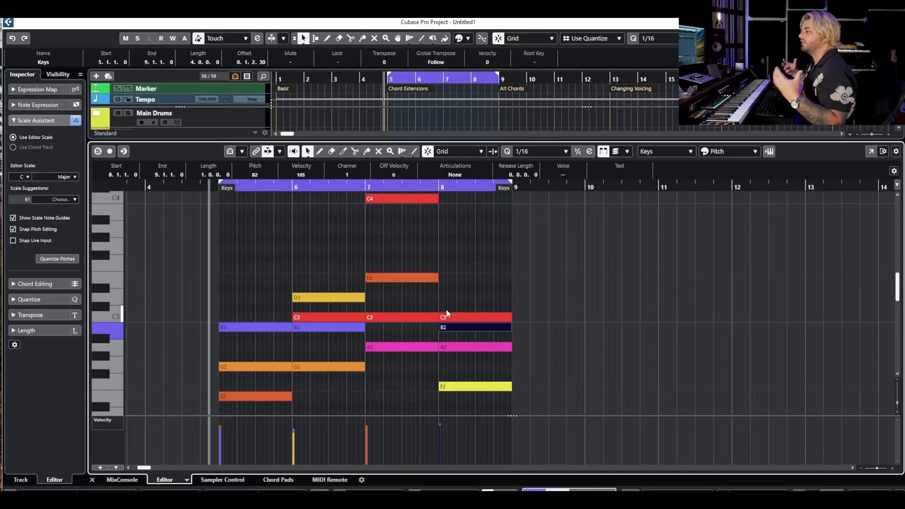
key(space)
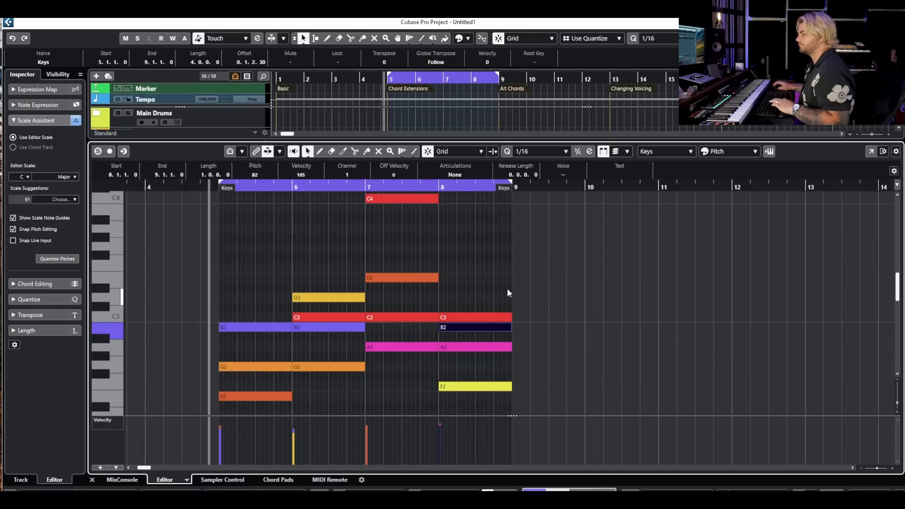
Step: Undo the pitch changes to the top notes of the chords in bars 6, 7 and 8
key(Up)
key(ctrl+z)
key(ctrl+z)
key(ctrl+z)
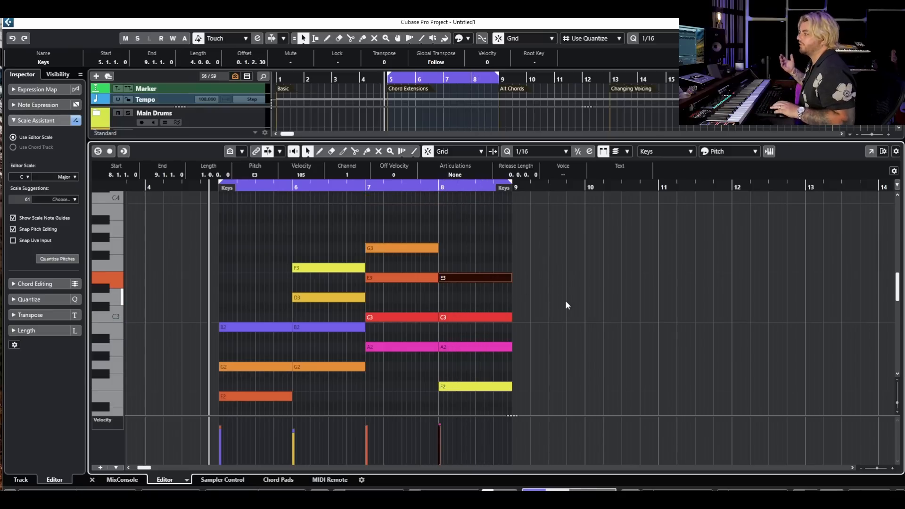
Step: Close the key editor and move the loop range onto the Alt Chords section, bars 9 to 13
key(ctrl+e)
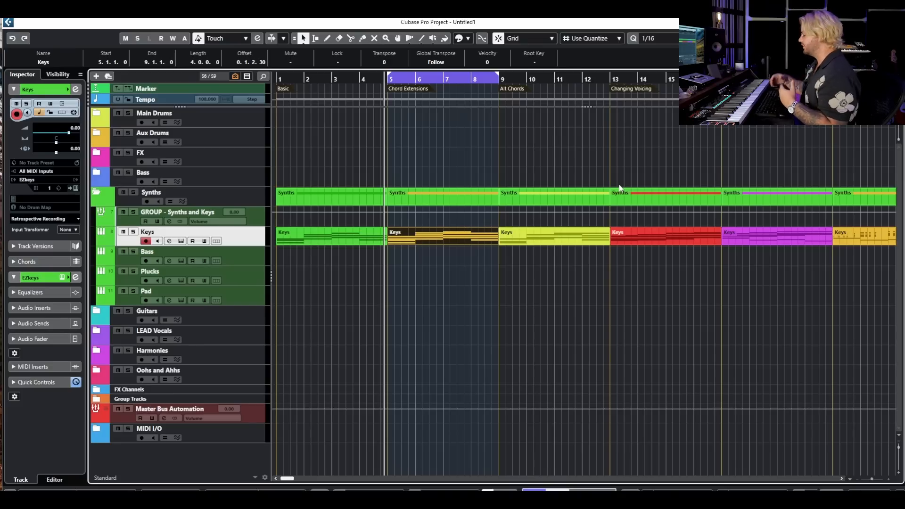
click(504, 153)
drag(467, 80, 568, 95)
scroll(576, 109, up, 3)
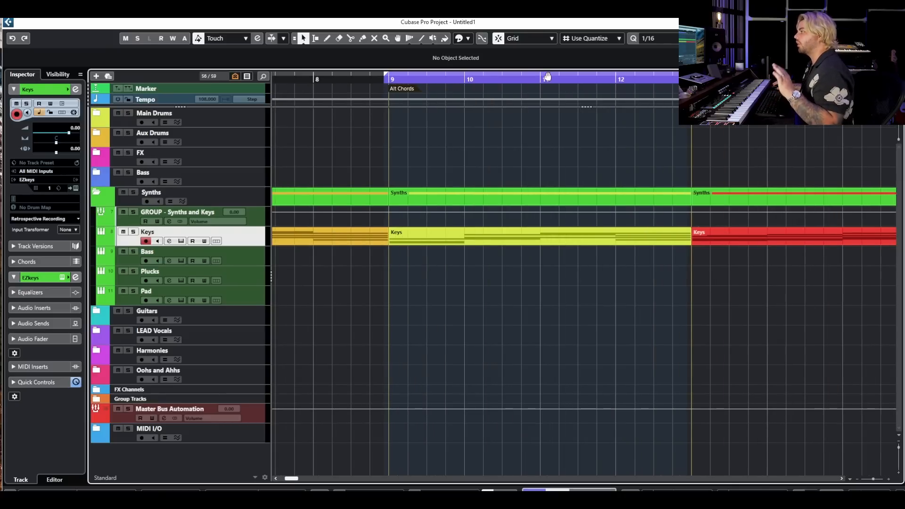
Step: Bring up EZkeys for the Keys track, and close it again to show the Alt Chords Keys part in the key editor
double_click(505, 239)
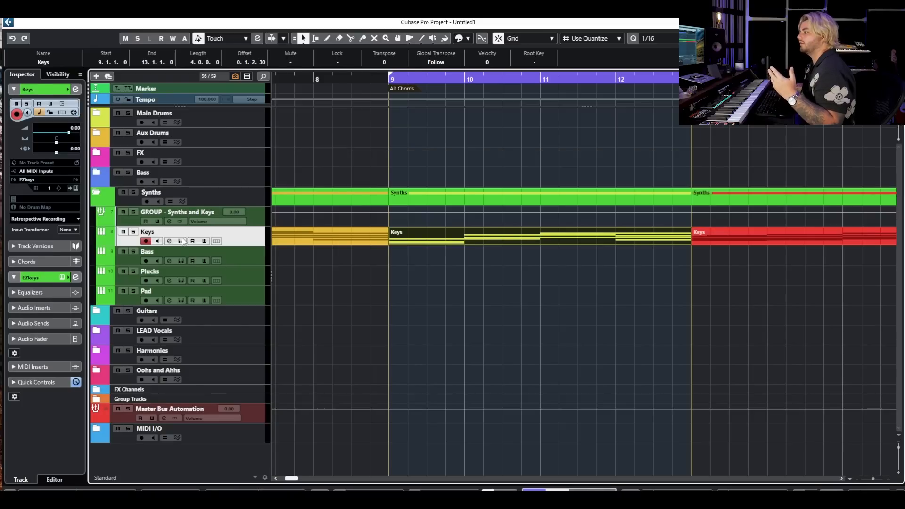
click(182, 240)
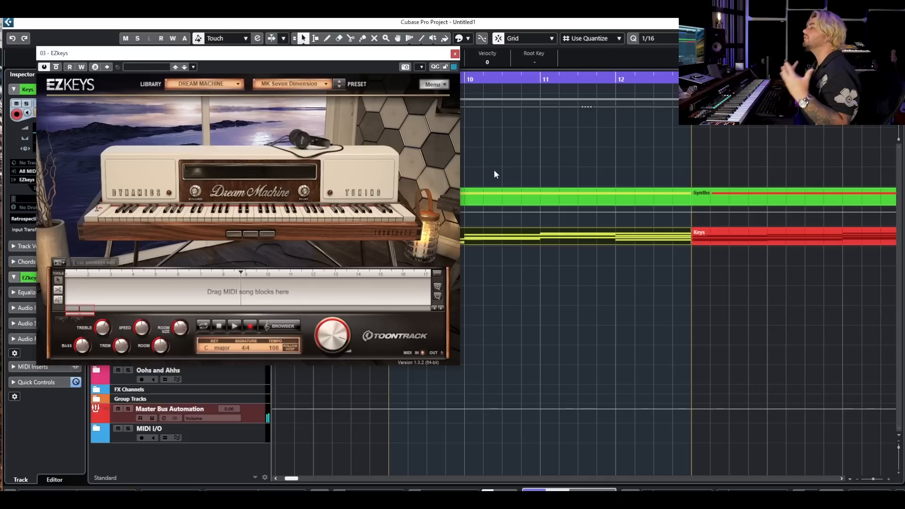
click(455, 53)
double_click(539, 241)
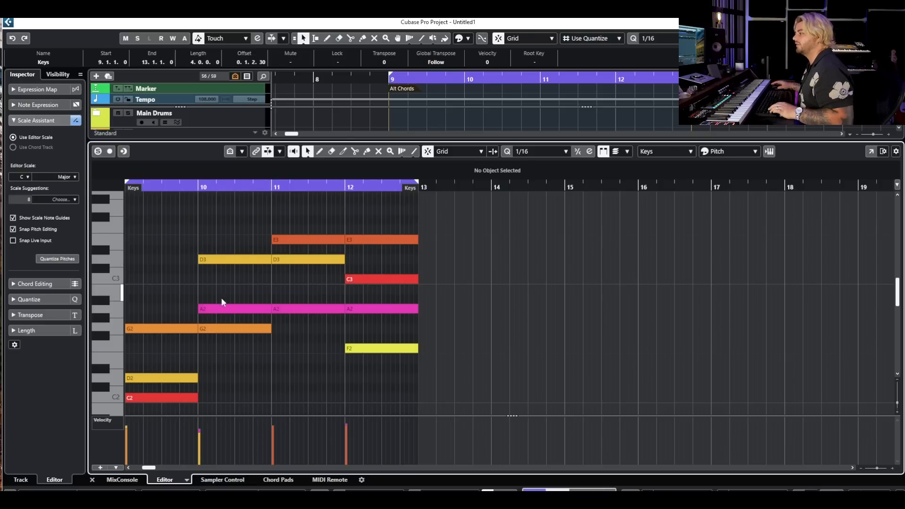
scroll(233, 293, left, 2)
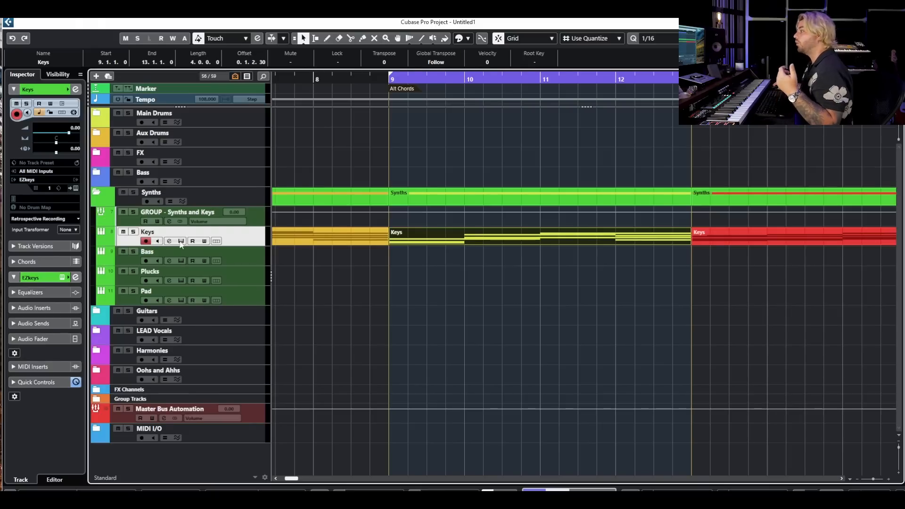
Step: Place EZkeys beside the Alt Chords Keys part's notes and play the progression from bar 9 to follow the chord names
drag(375, 53, 747, 68)
double_click(618, 236)
scroll(279, 283, down, 2)
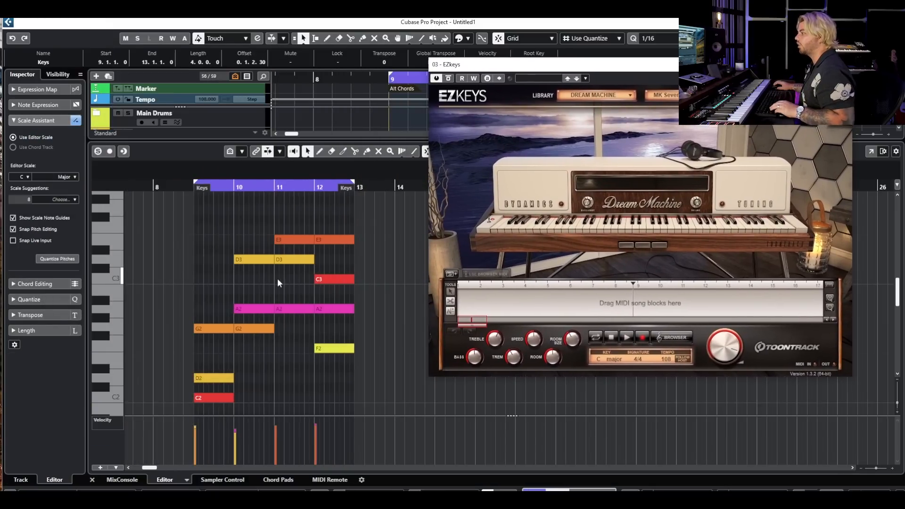
scroll(221, 201, down, 2)
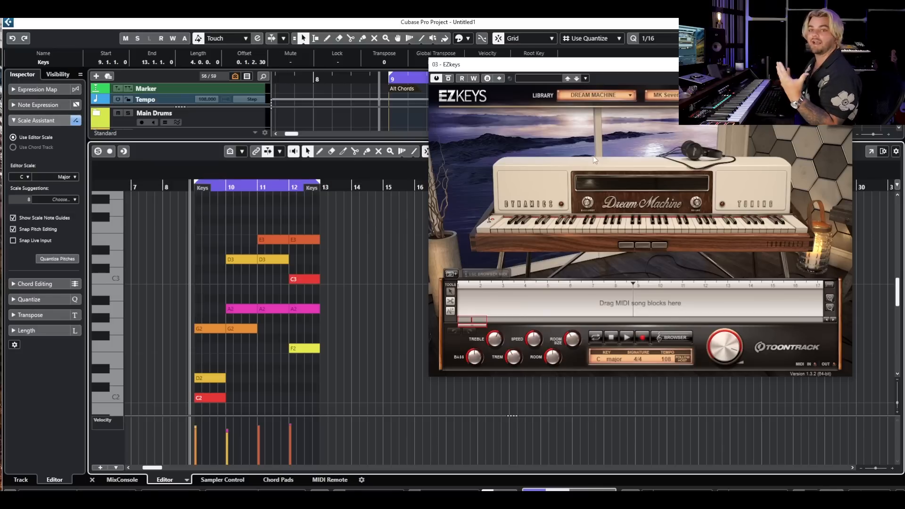
key(space)
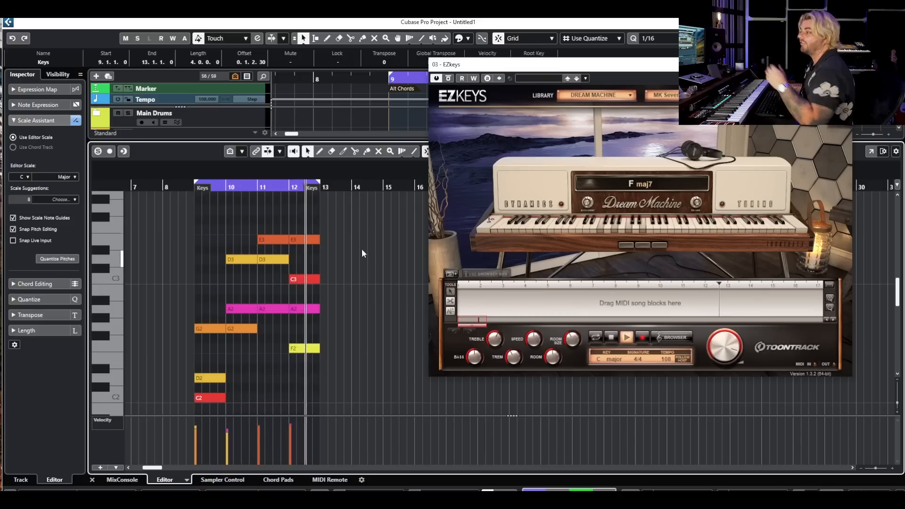
key(space)
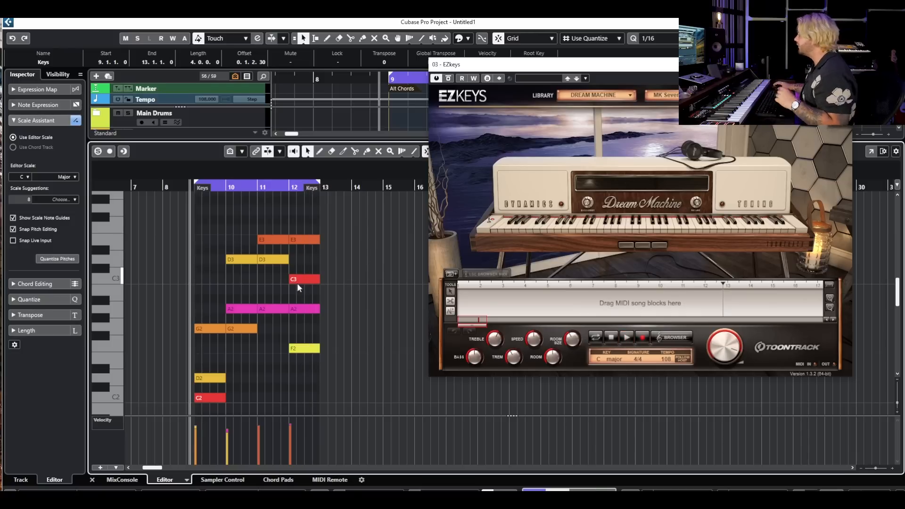
Step: Delete the E3 note of the bar 12 chord and move its A2 note down to G2
drag(307, 306, 308, 284)
click(304, 238)
key(Delete)
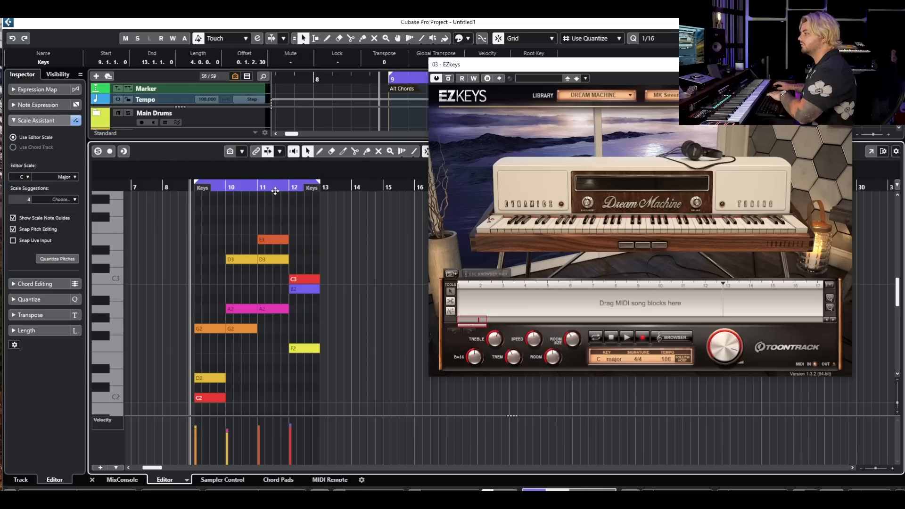
drag(301, 287, 302, 328)
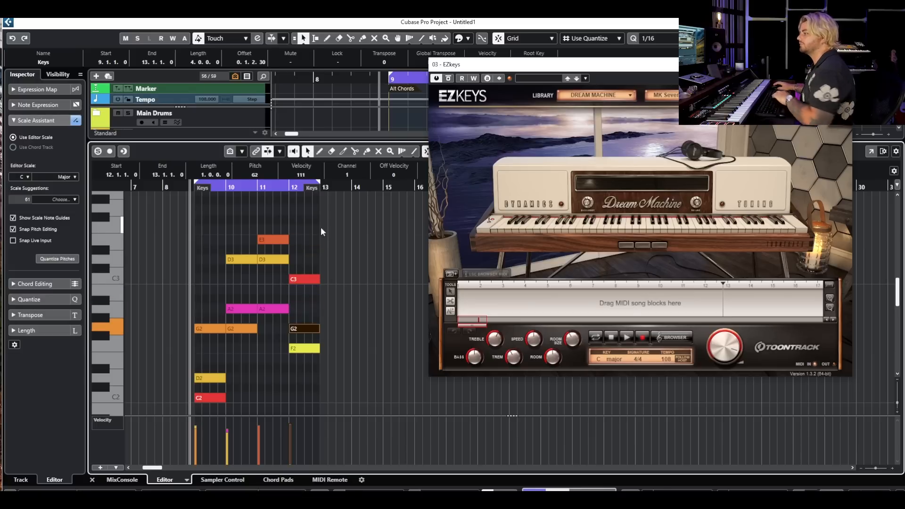
Step: Play the reworked bar 12 chord from late in bar 11, checking its name in EZkeys, and stop
key(space)
click(282, 187)
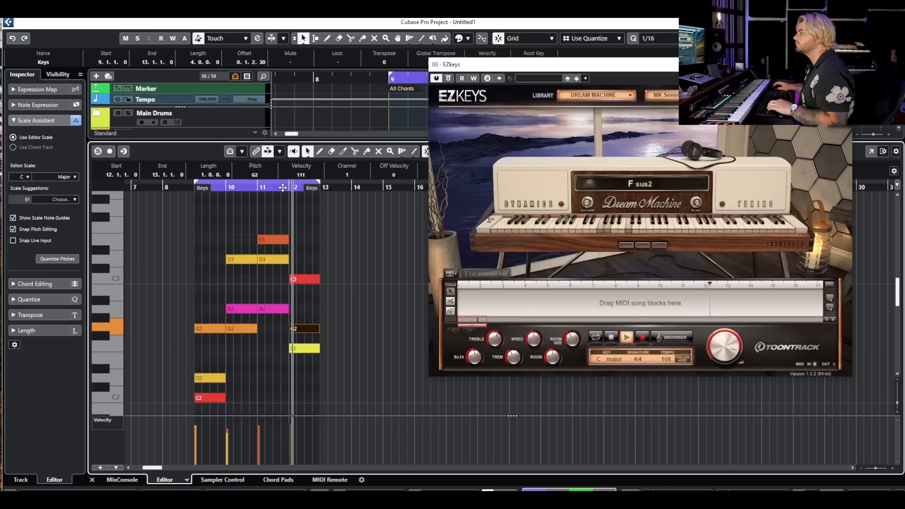
key(space)
Step: Undo the note deletion and pitch moves in the bar 12 chord and deselect its notes
key(ctrl+z)
key(ctrl+z)
key(ctrl+z)
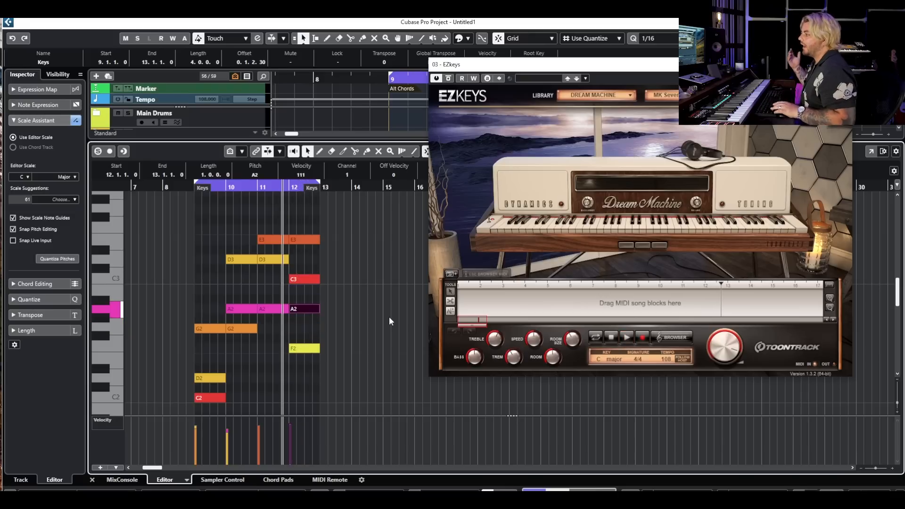
click(350, 304)
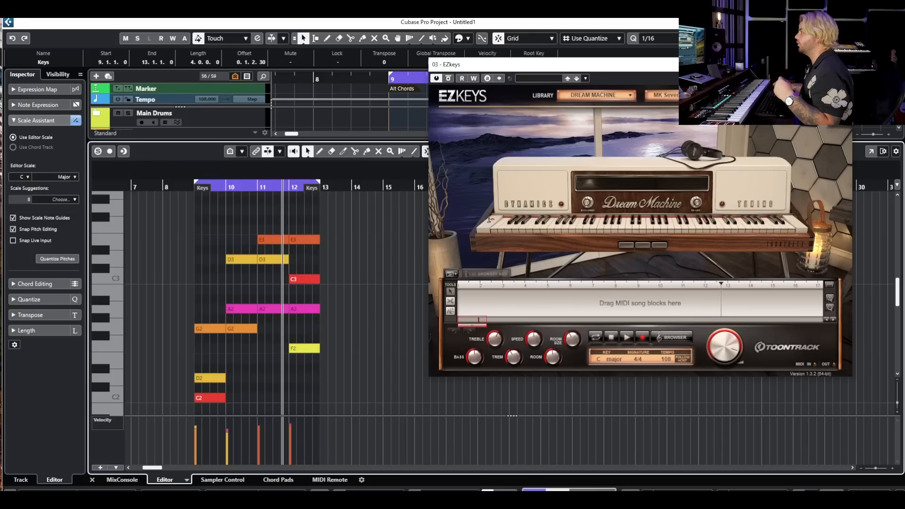
Step: Close EZkeys and the key editor, and return to bar 1 of the arrangement
click(843, 64)
key(Return)
click(739, 156)
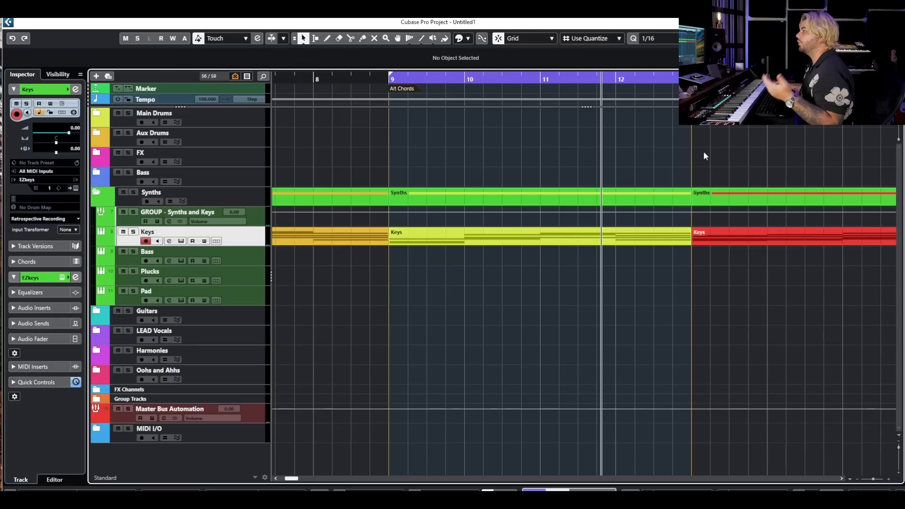
key(g)
key(g)
drag(287, 79, 244, 78)
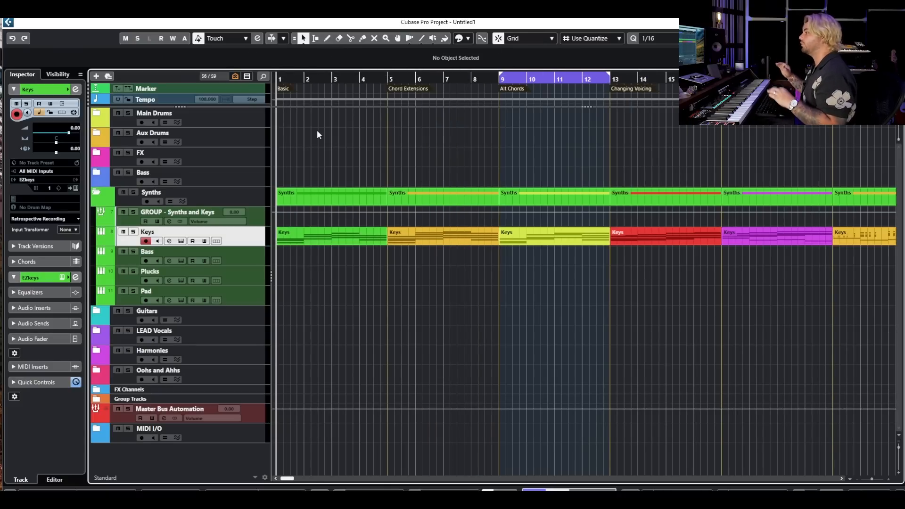
Step: Play the Basic, Chord Extensions and Alt Chords sections from bar 1 with EZkeys open to compare their chords, and stop
key(space)
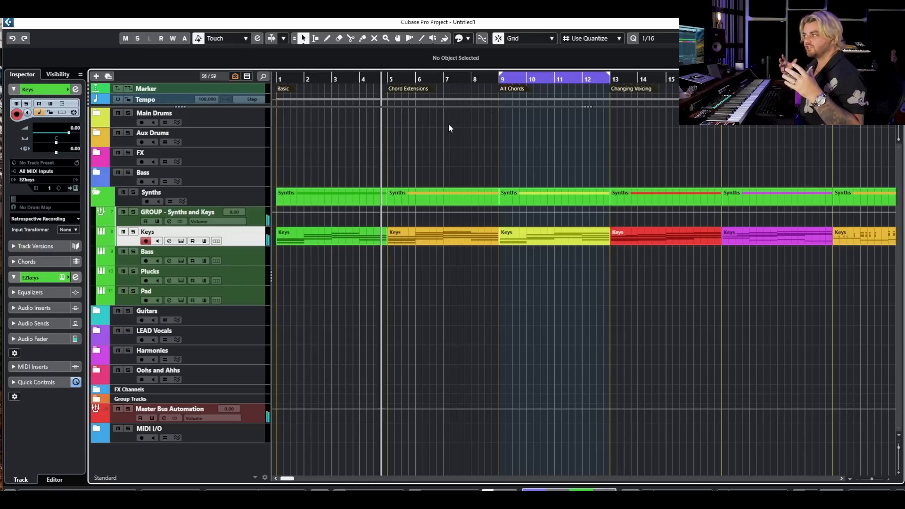
click(181, 241)
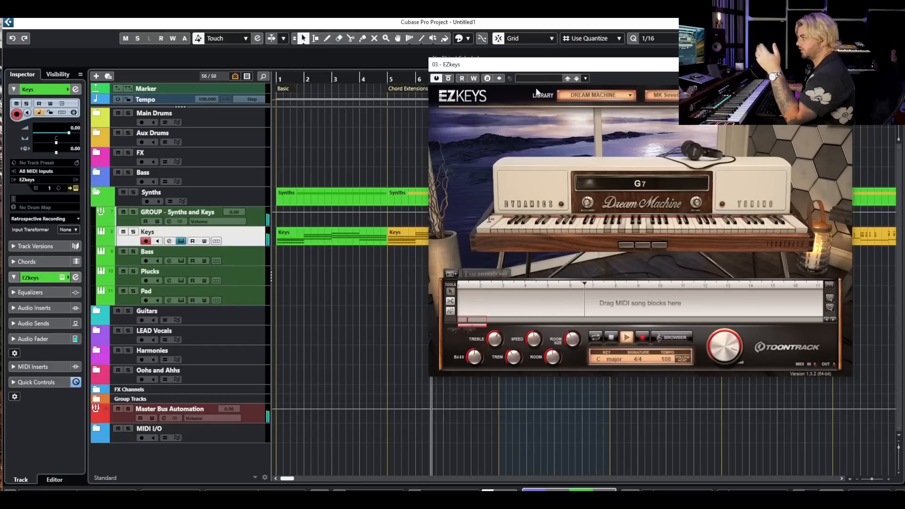
drag(552, 69, 328, 115)
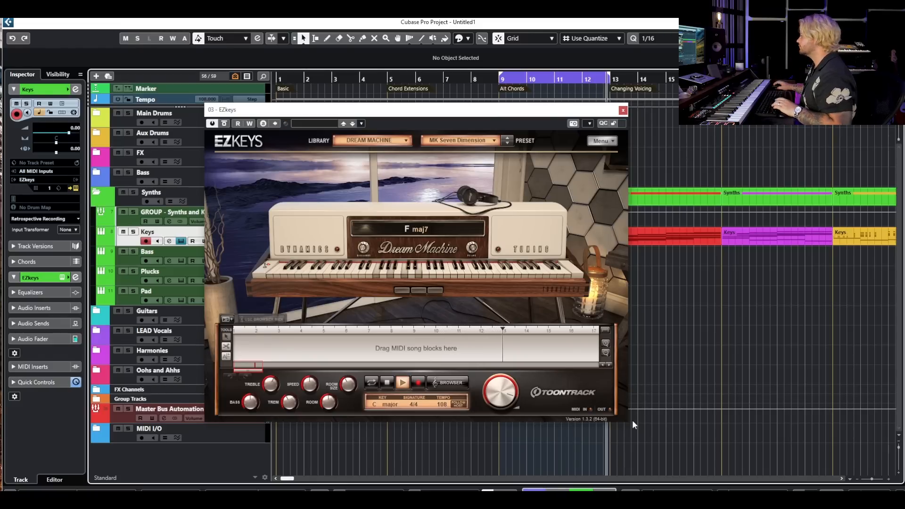
key(space)
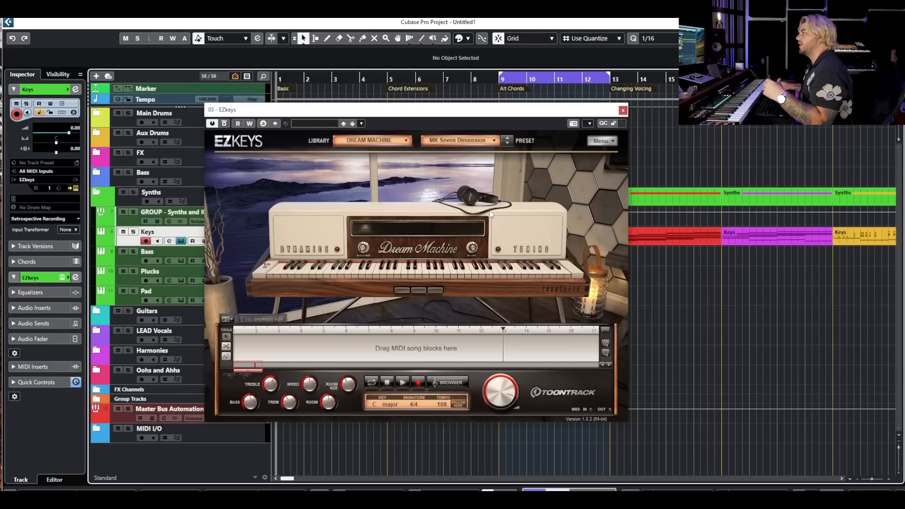
Step: Close EZkeys and move the loop range to the Changing Voicing section at bar 13, selecting its Keys part
click(622, 111)
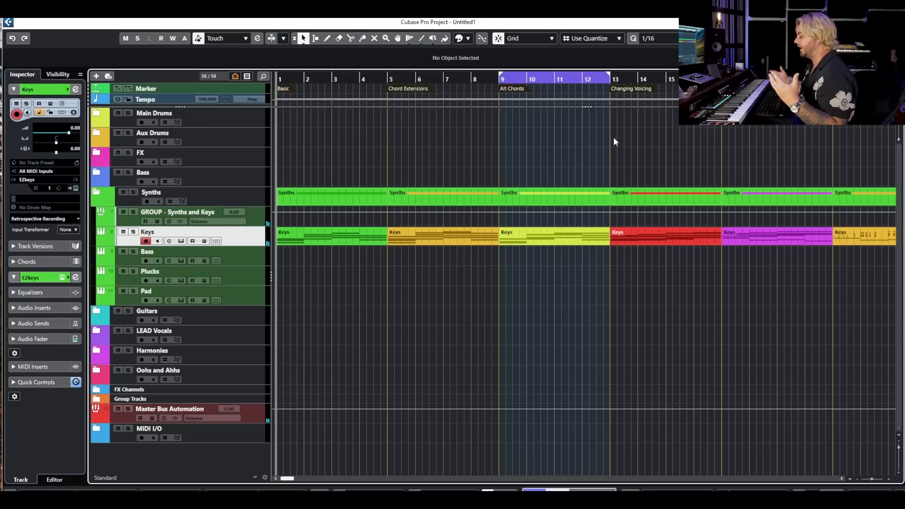
drag(556, 78, 669, 81)
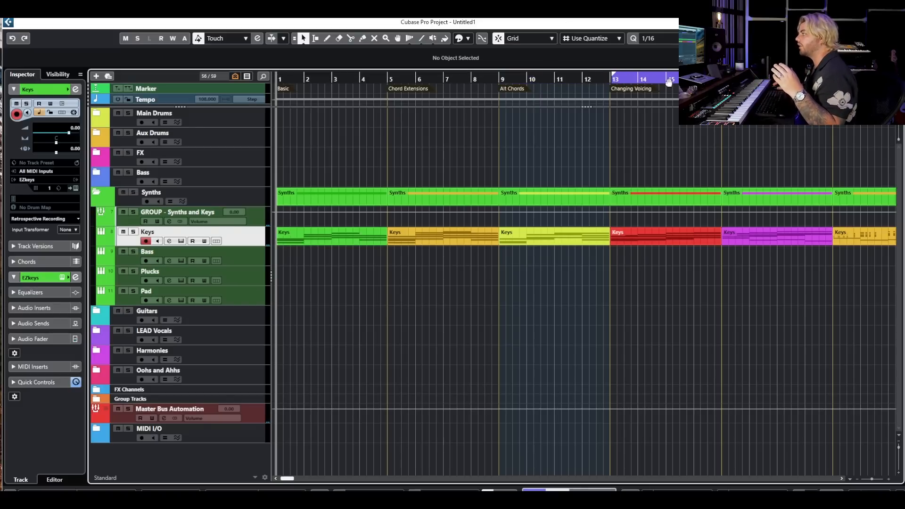
click(632, 240)
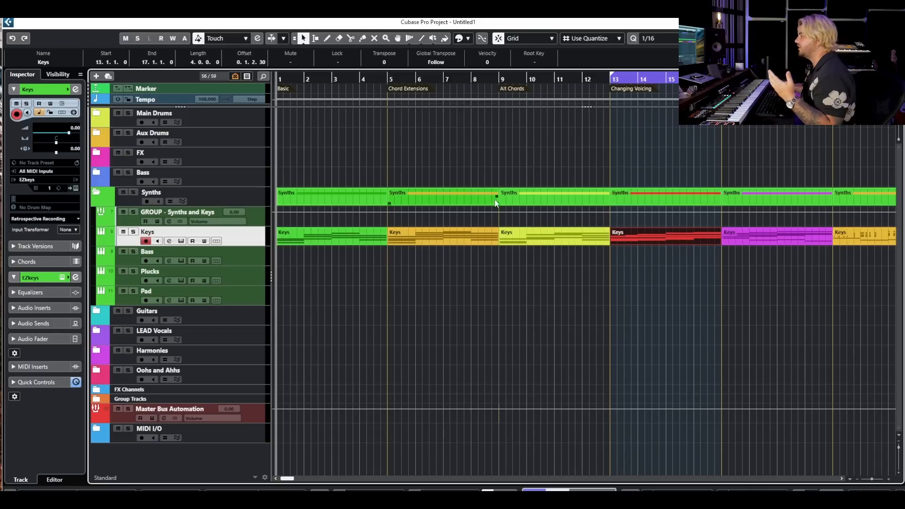
Step: Open the Alt Chords Keys part in the key editor and bring its low notes into view
double_click(531, 245)
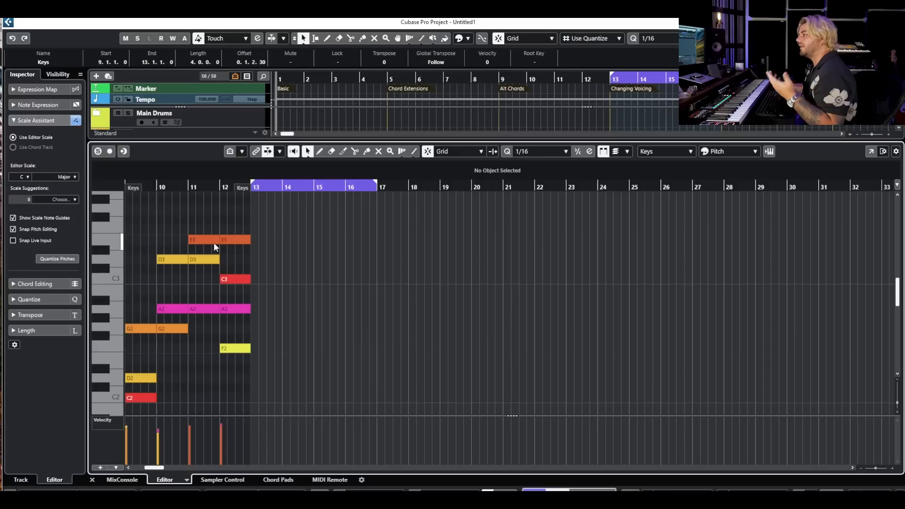
scroll(206, 245, up, 3)
scroll(208, 261, left, 3)
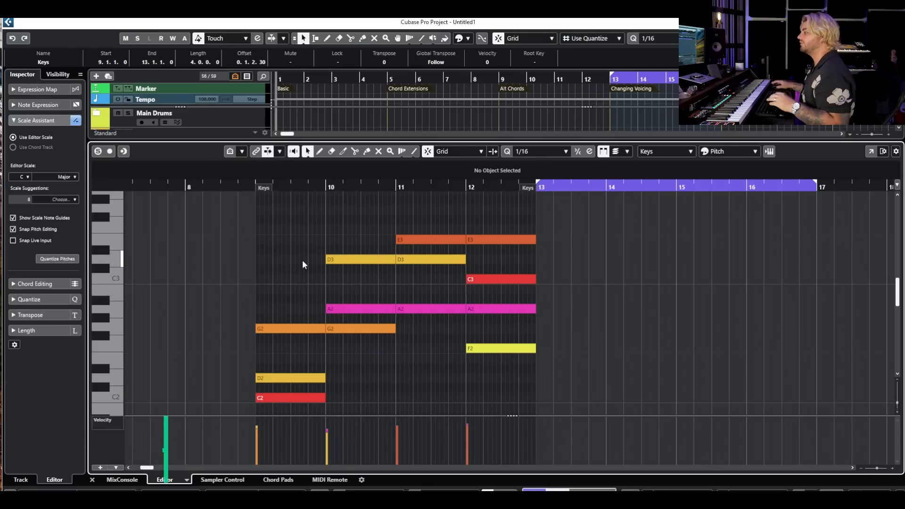
scroll(279, 322, down, 4)
Step: Raise the C2 note in bar 9 by an octave to C3 and play the part from bar 9
click(300, 309)
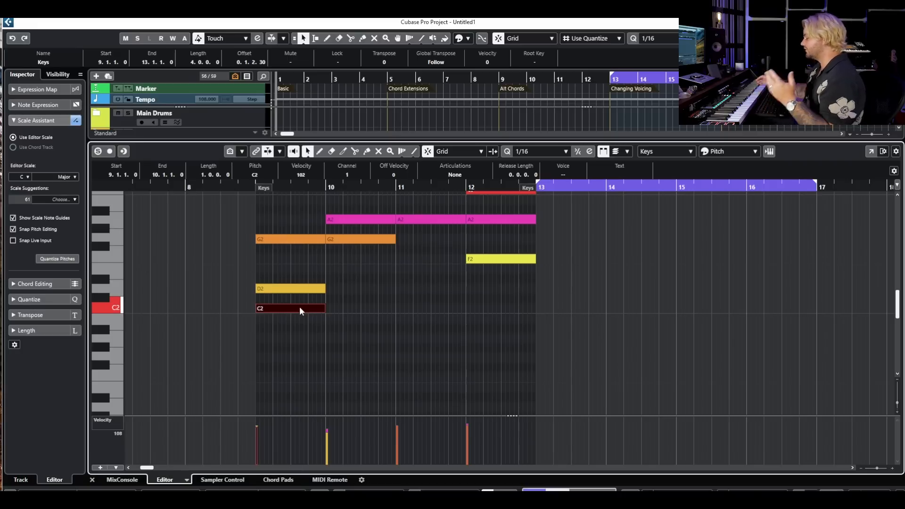
drag(271, 340, 283, 308)
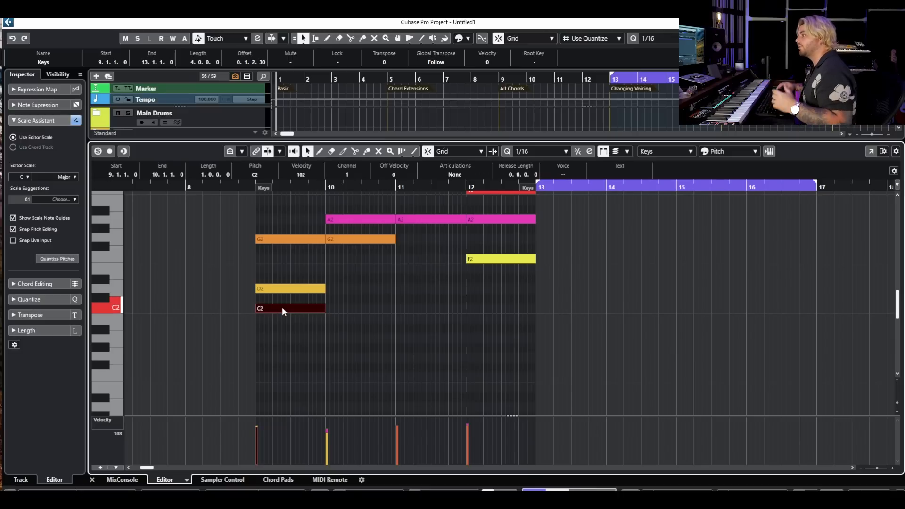
key(shift+Up)
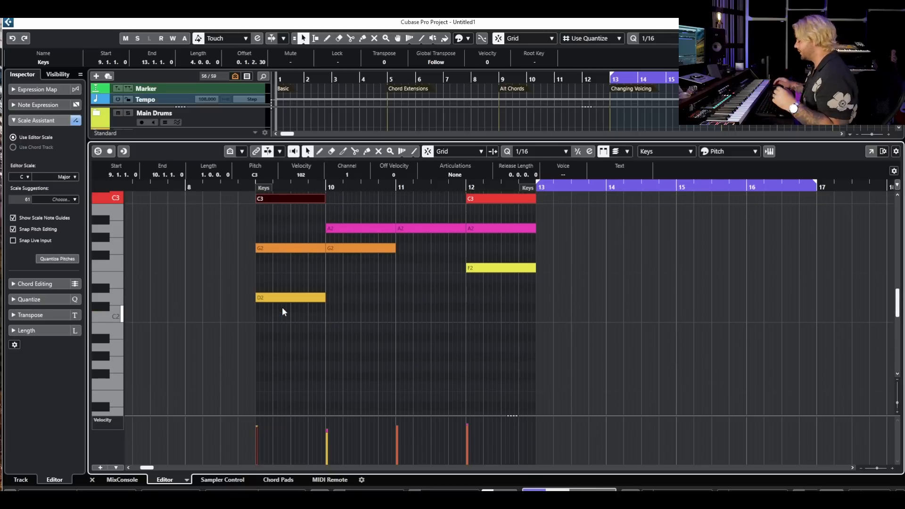
click(251, 187)
key(space)
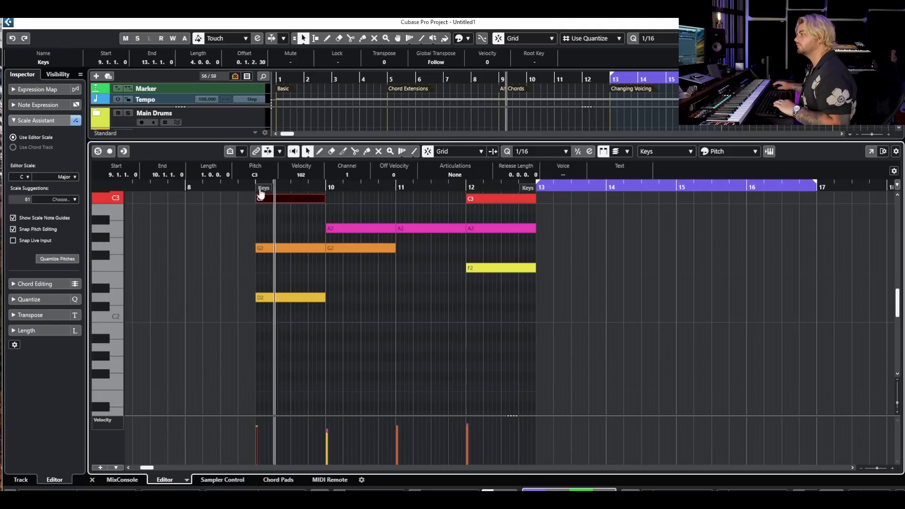
Step: Lower the C3 note in bar 9 by an octave to C2, auditioning the chord from bar 9 before and after the change
key(space)
key(h)
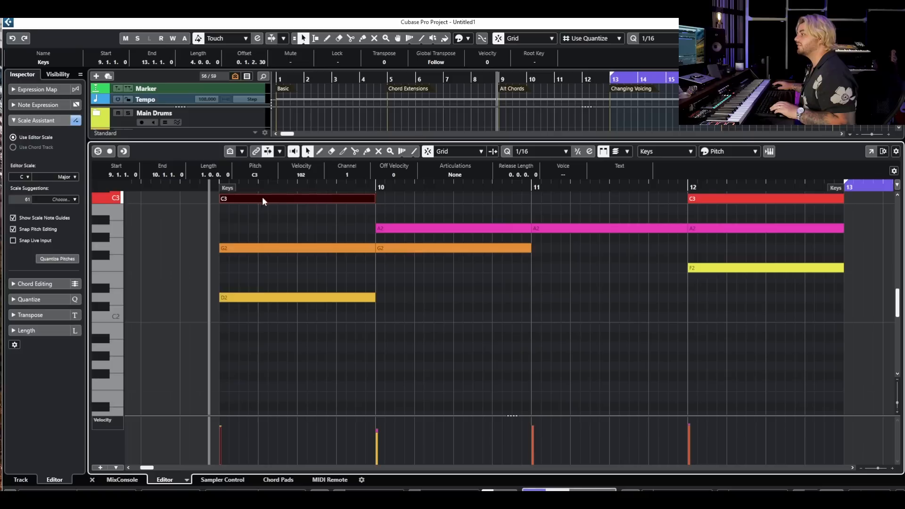
click(225, 189)
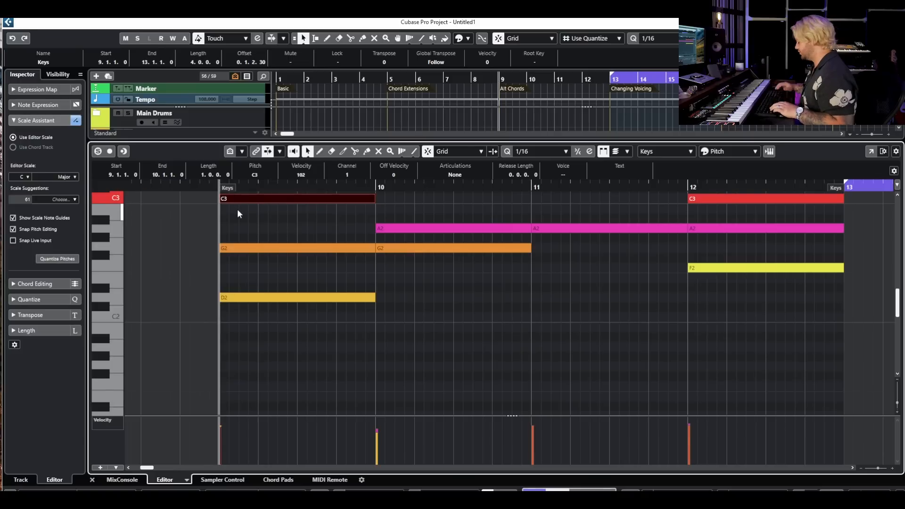
key(space)
key(space)
key(shift+Down)
key(space)
key(space)
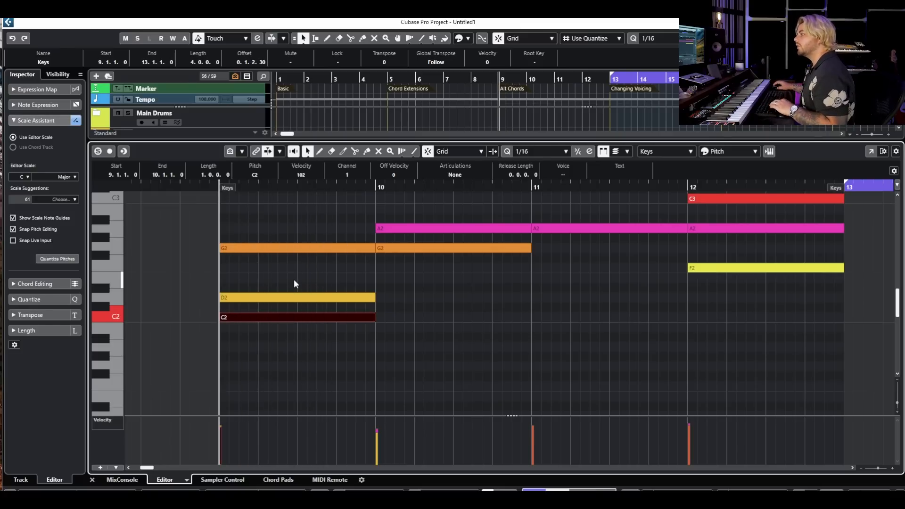
Step: Raise the C2 and D2 notes in bar 9 by an octave to C3 and D3 and play the part
drag(293, 279, 293, 345)
key(shift+Up)
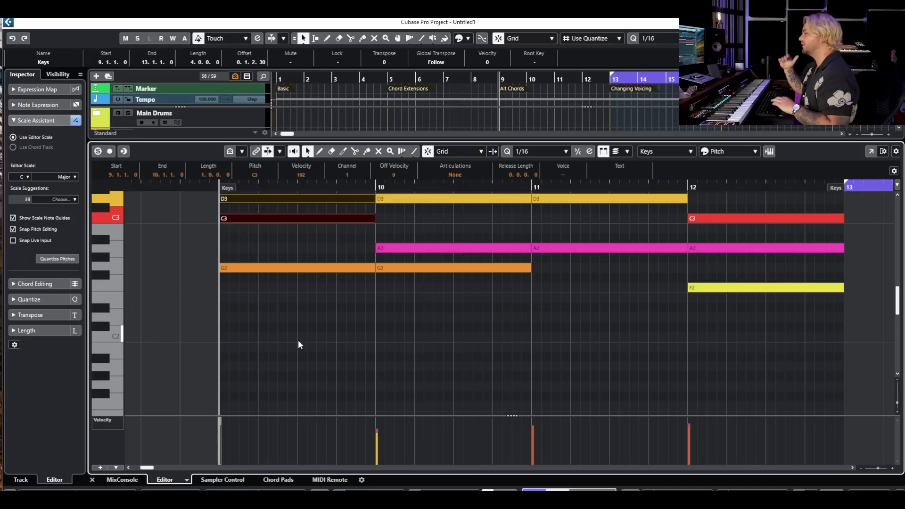
key(space)
Step: Lower the E3 note in bar 11 by an octave to E2, stop playback and clear the selection
scroll(528, 288, up, 3)
click(584, 268)
key(shift+Down)
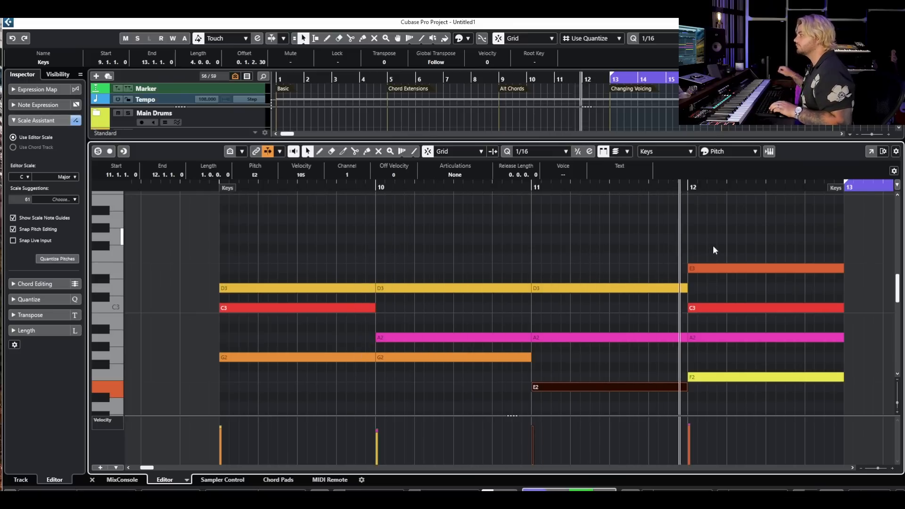
key(space)
click(315, 252)
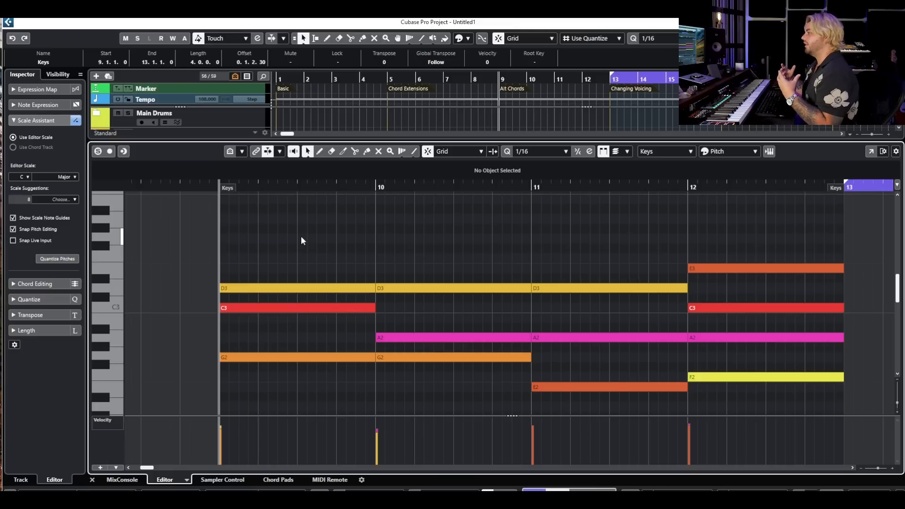
Step: Highlight the top notes of the Alt Chords part, D3 across bars 9 to 11 and E3 in bar 12, and clear the selection
drag(312, 246, 602, 292)
click(602, 264)
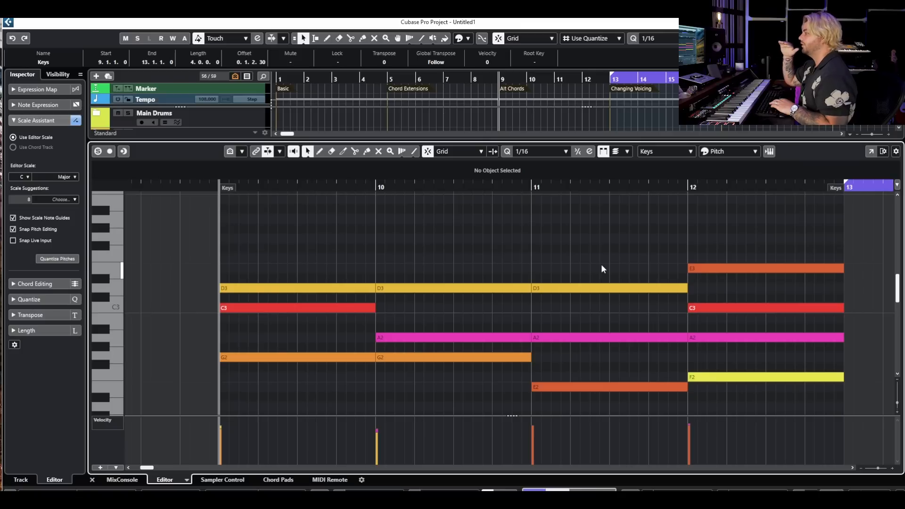
key(space)
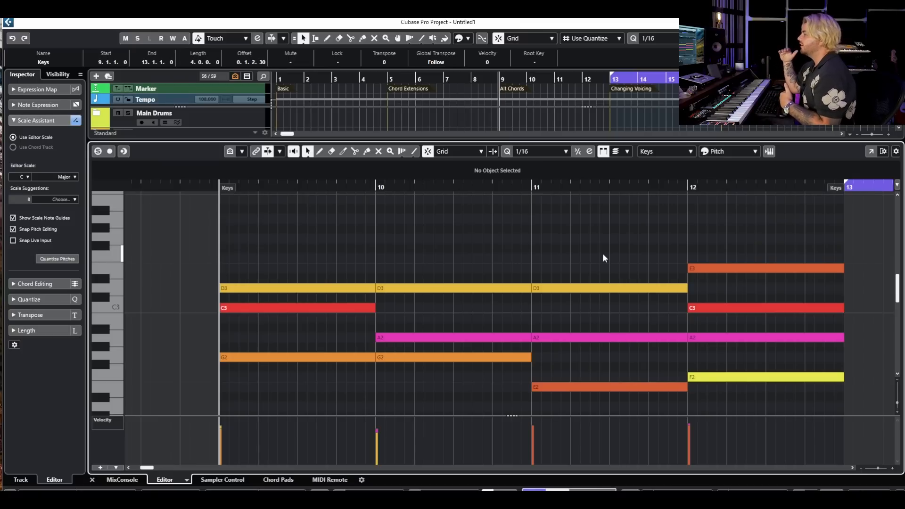
drag(630, 257, 703, 272)
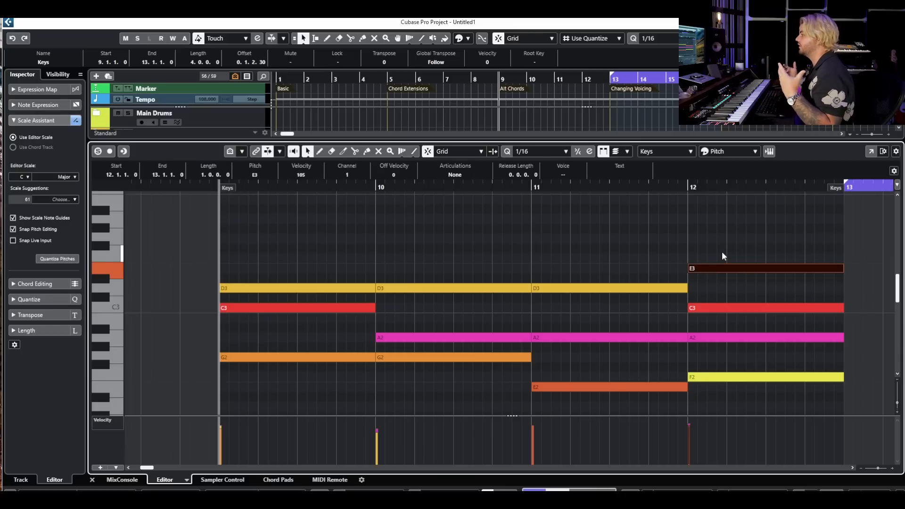
click(584, 238)
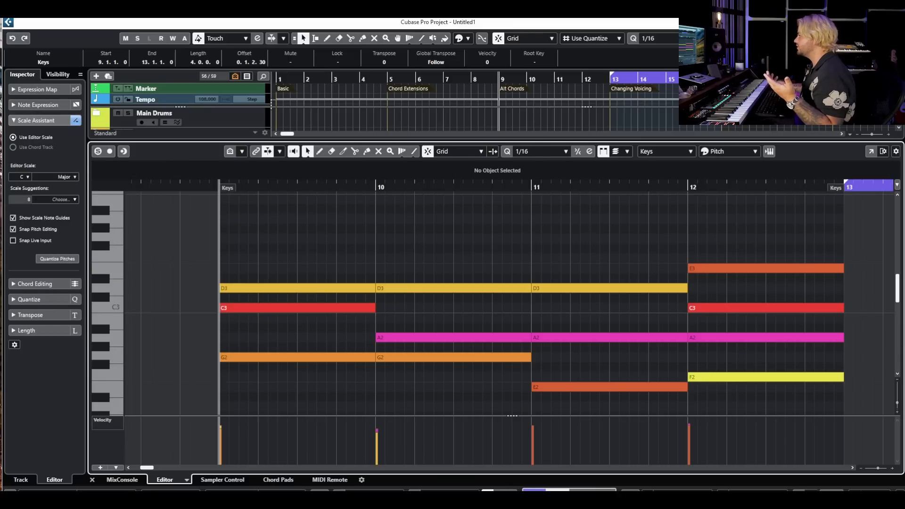
Step: Return to the arrangement, set the playback position to bar 13 and open the Changing Voicing Keys part in the key editor
key(Return)
click(696, 143)
scroll(688, 185, right, 2)
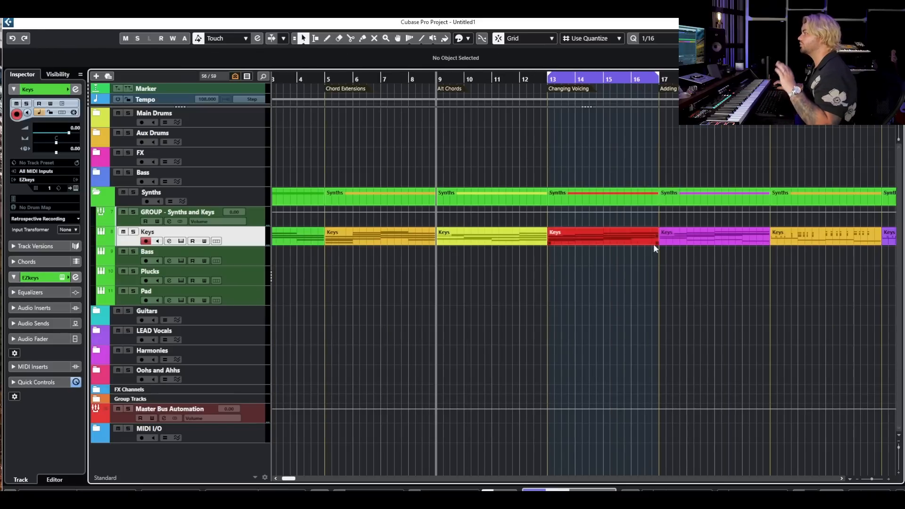
click(545, 83)
double_click(576, 241)
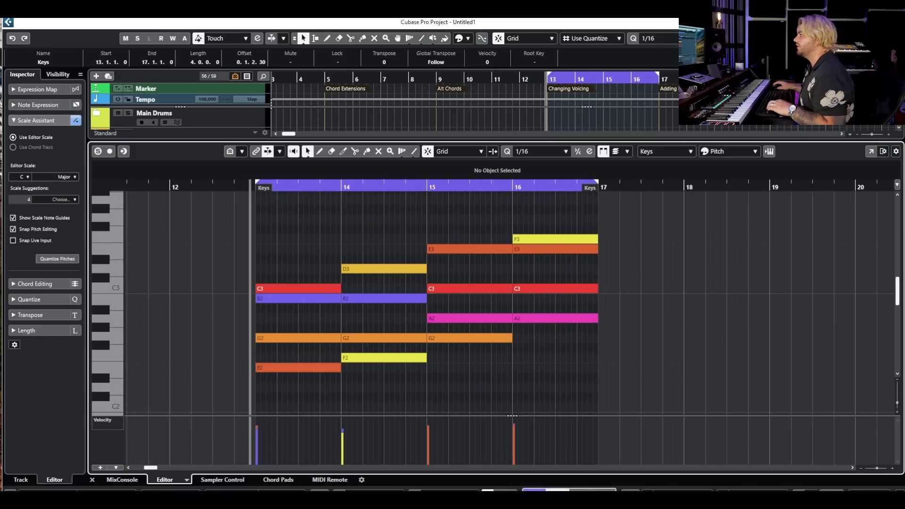
Step: Open EZkeys alongside the Changing Voicing Keys part in the key editor, moving its window to uncover the first bars
key(Return)
click(181, 242)
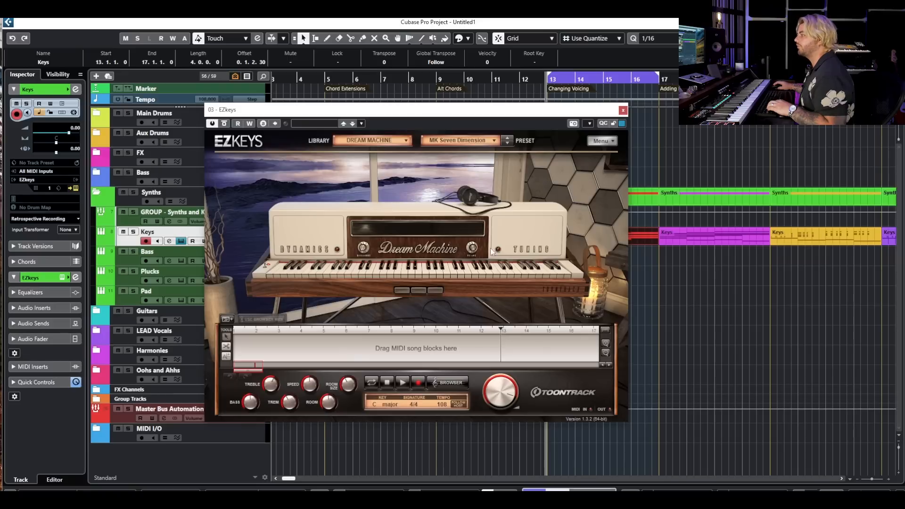
double_click(638, 235)
drag(559, 110, 727, 57)
mouse_move(163, 183)
mouse_down()
mouse_move(118, 185)
mouse_move(148, 184)
mouse_up()
Step: Play the Changing Voicing section from bar 13 with EZkeys open to examine its chord names, and close EZkeys and the key editor
key(space)
key(space)
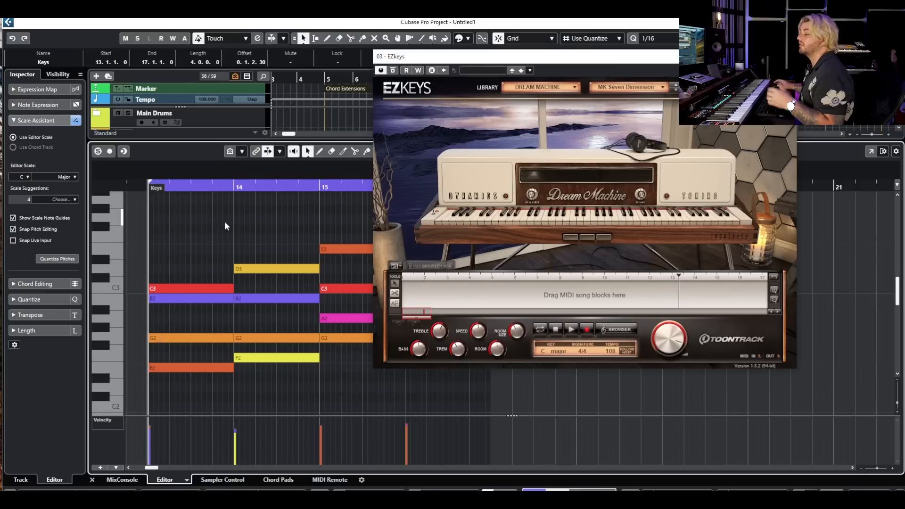
key(space)
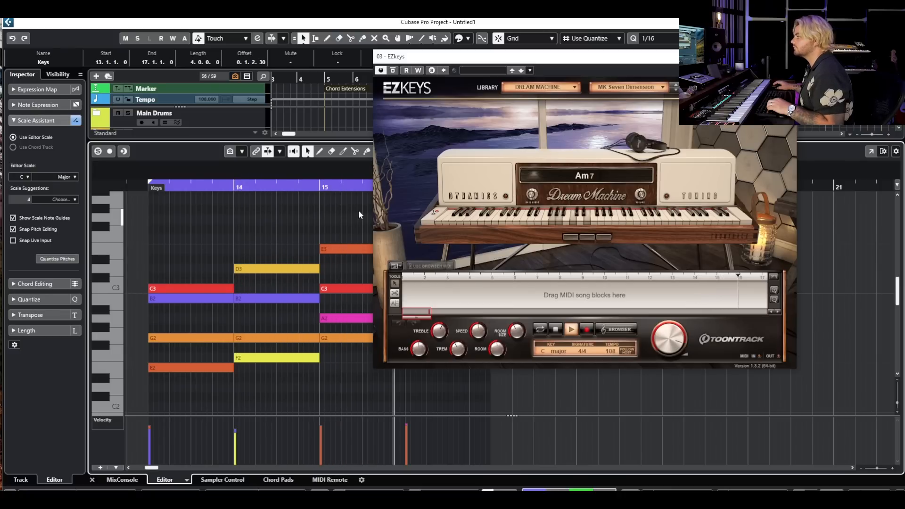
drag(773, 56, 727, 319)
click(746, 320)
key(ctrl+e)
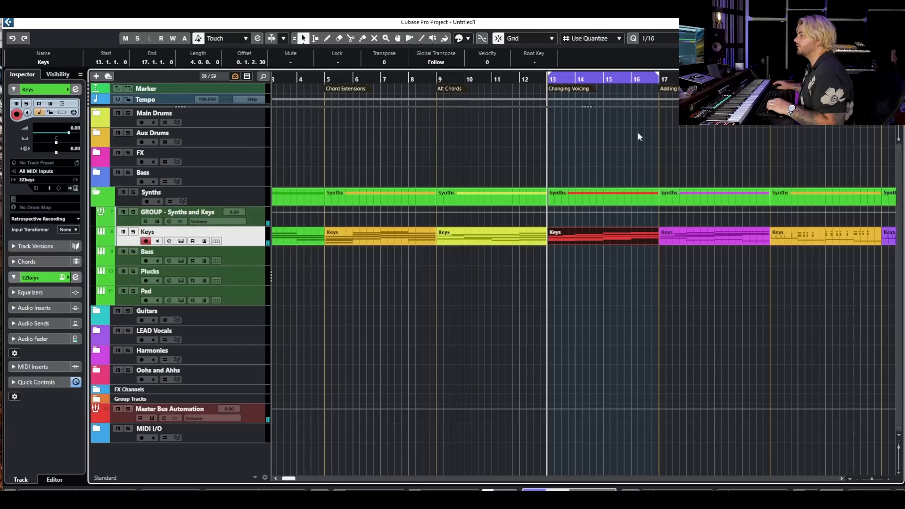
Step: Open the Chord Extensions Keys part in the key editor and play it from bar 5 with all its notes in view, and stop
scroll(414, 92, left, 2)
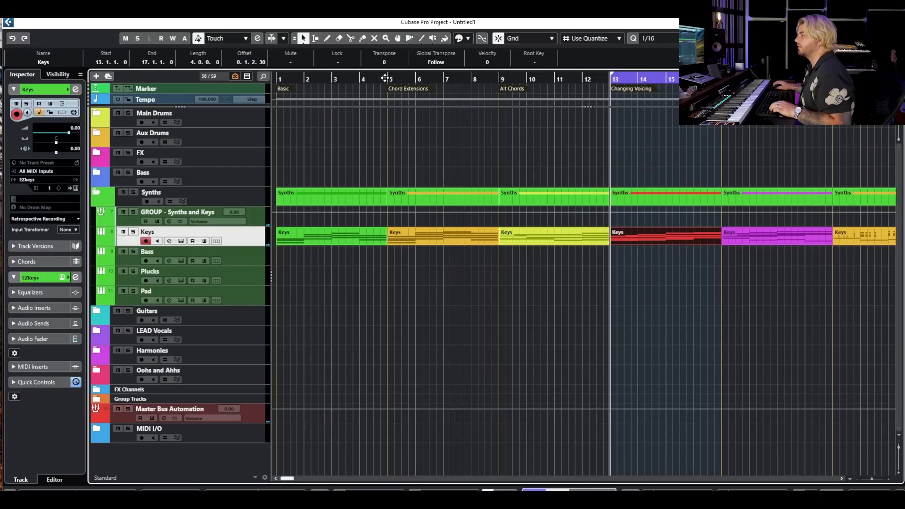
key(space)
scroll(338, 216, down, 2)
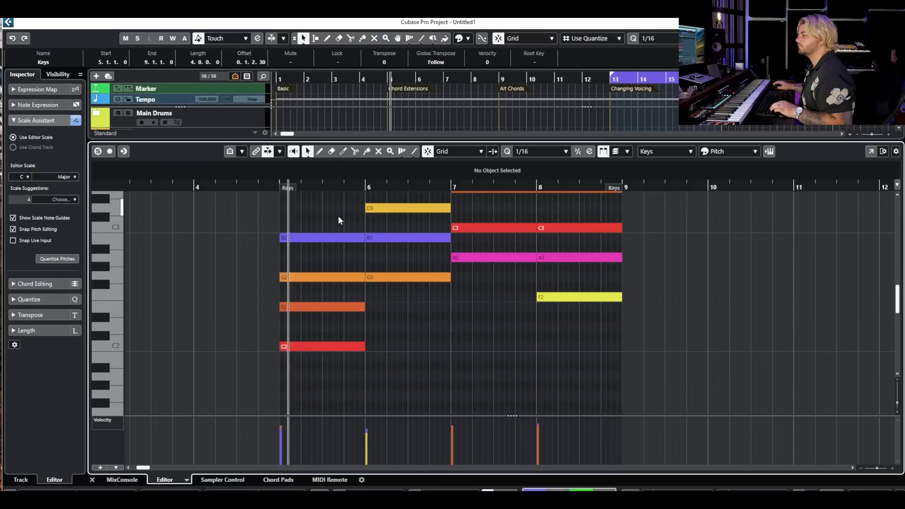
scroll(380, 226, up, 1)
scroll(486, 312, up, 1)
scroll(492, 315, down, 1)
scroll(470, 310, up, 1)
scroll(468, 312, down, 2)
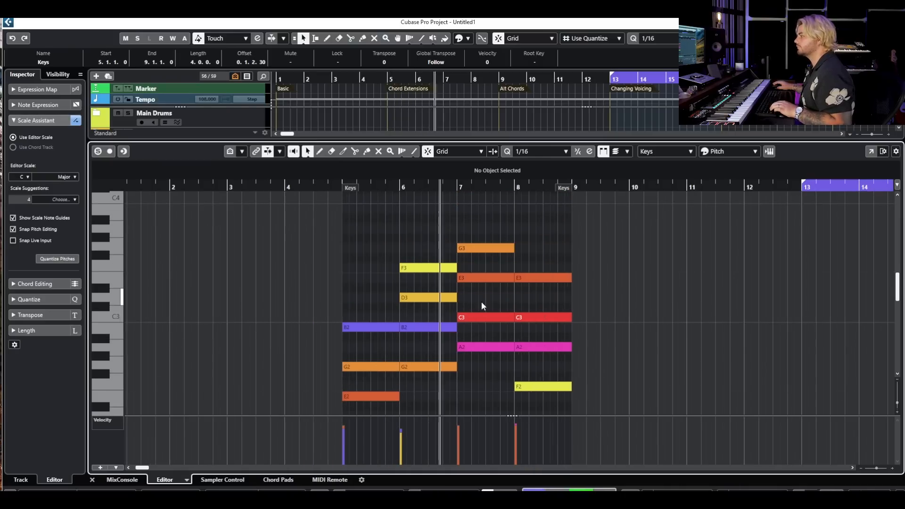
scroll(473, 306, down, 2)
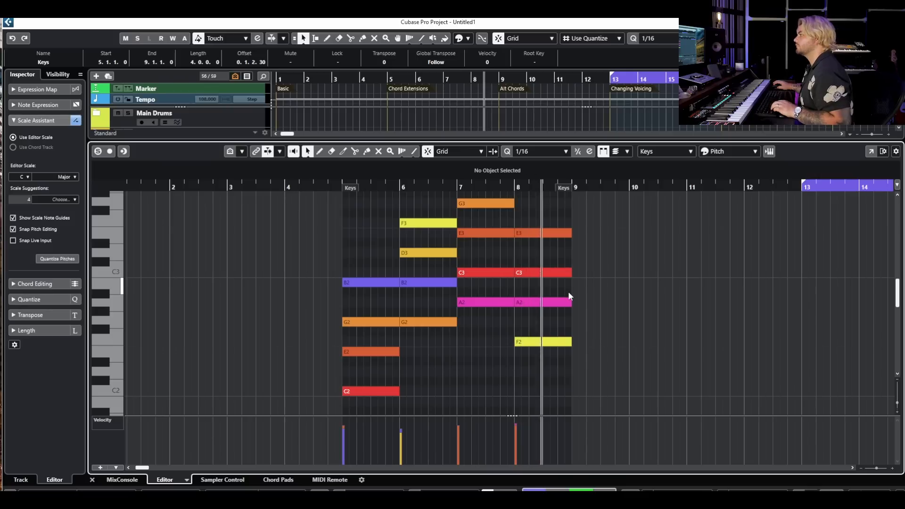
key(space)
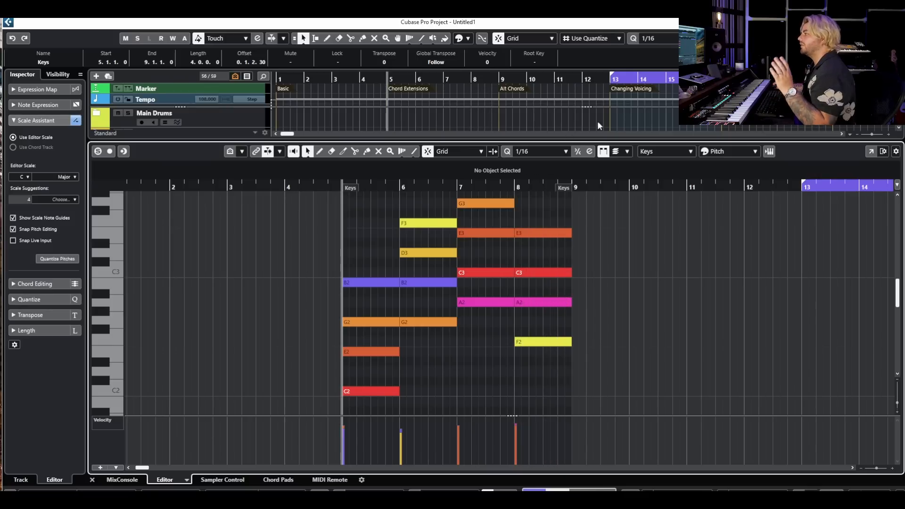
Step: Bring the Keys track into view above the editor and switch the editor from the Chord Extensions part to the Changing Voicing part
scroll(646, 125, down, 2)
scroll(180, 118, up, 2)
scroll(180, 119, down, 3)
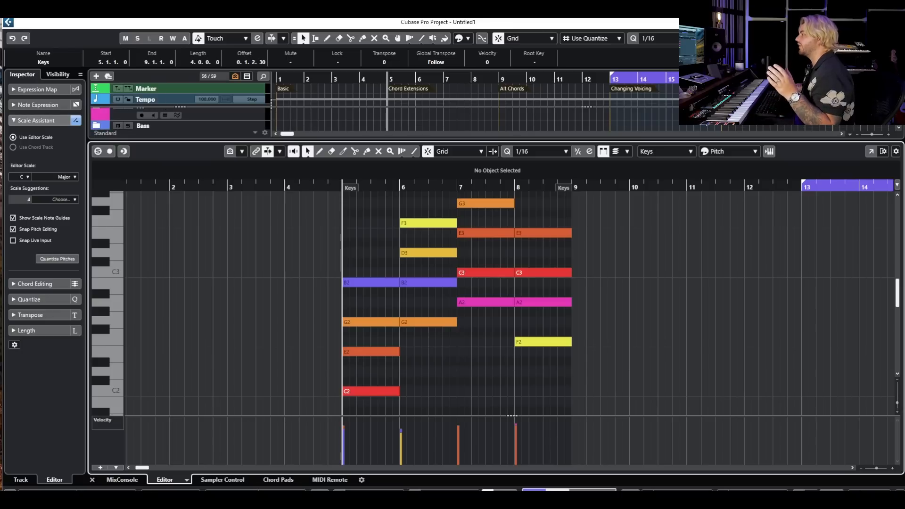
drag(375, 406, 378, 341)
click(419, 359)
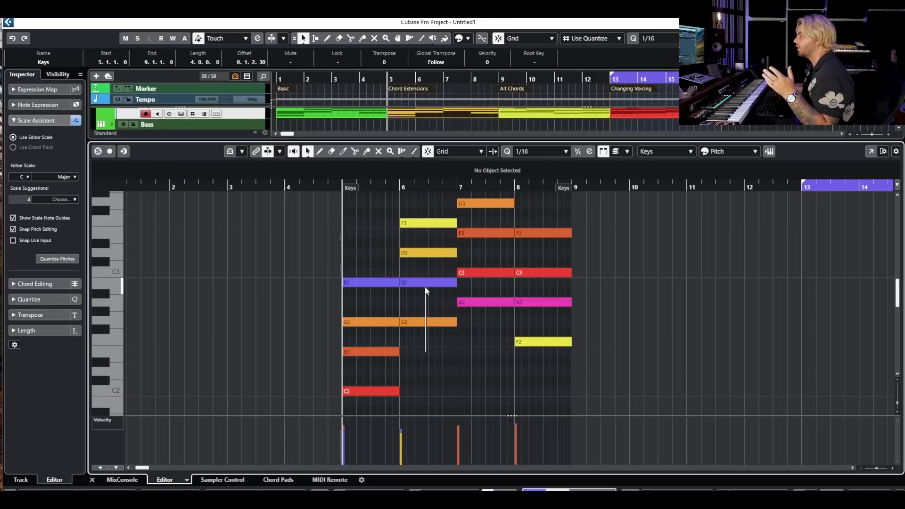
click(631, 113)
scroll(250, 367, left, 5)
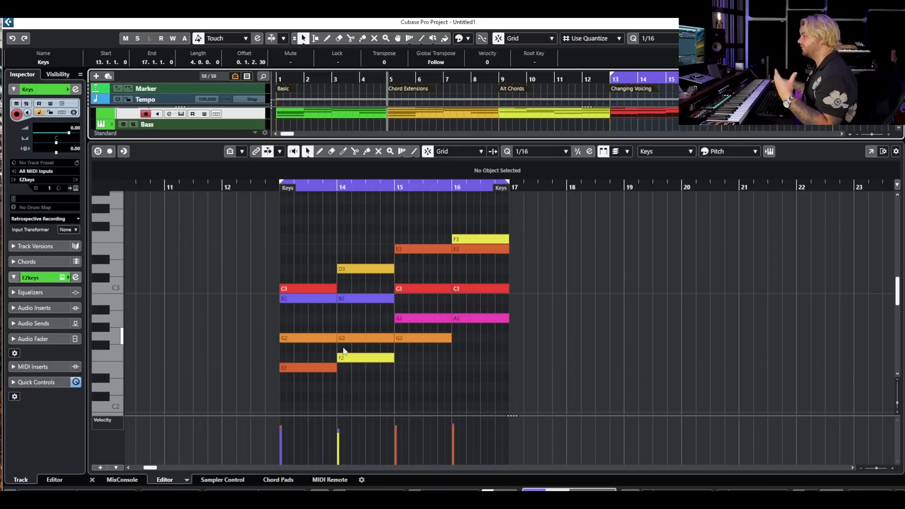
Step: Set the playback position to bar 13 and play the Changing Voicing part with the whole part in view
click(273, 190)
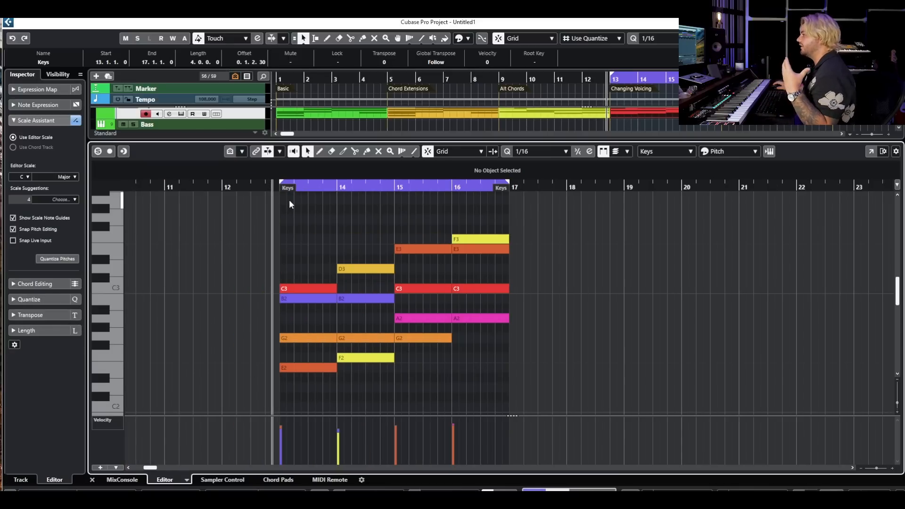
click(276, 188)
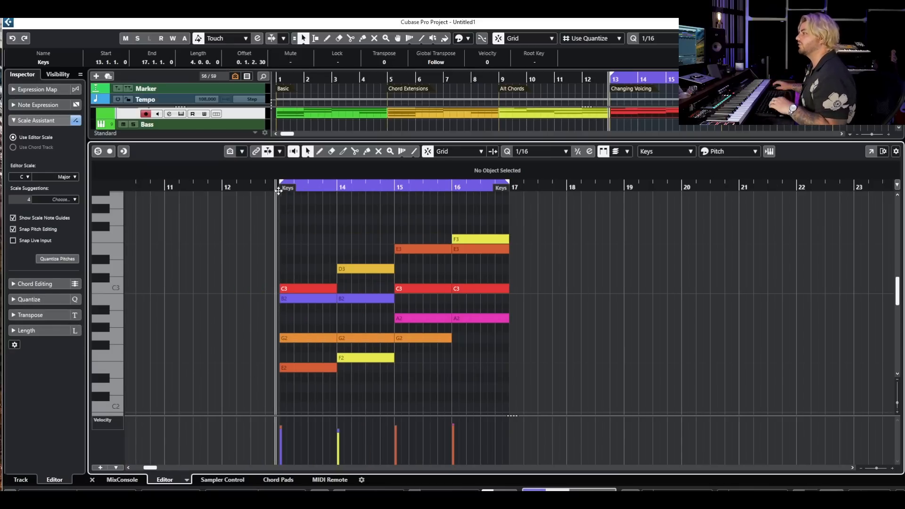
scroll(278, 191, up, 5)
click(283, 187)
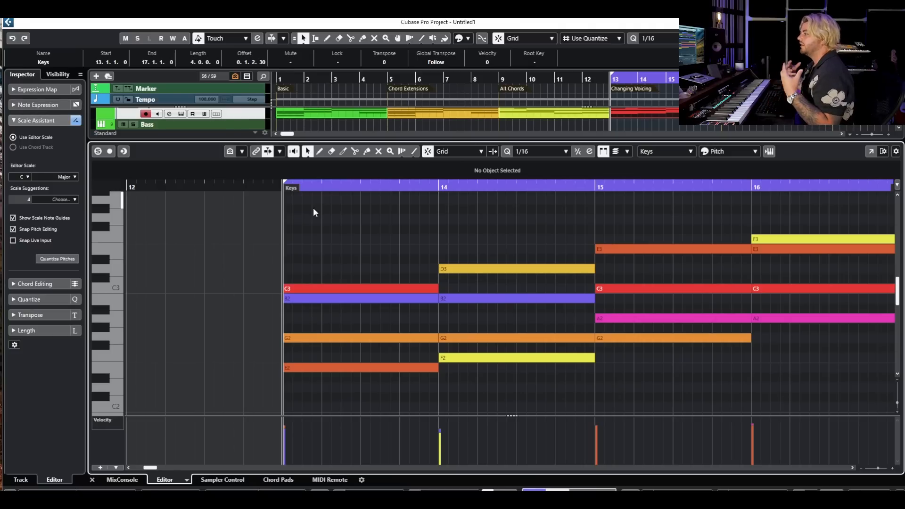
key(space)
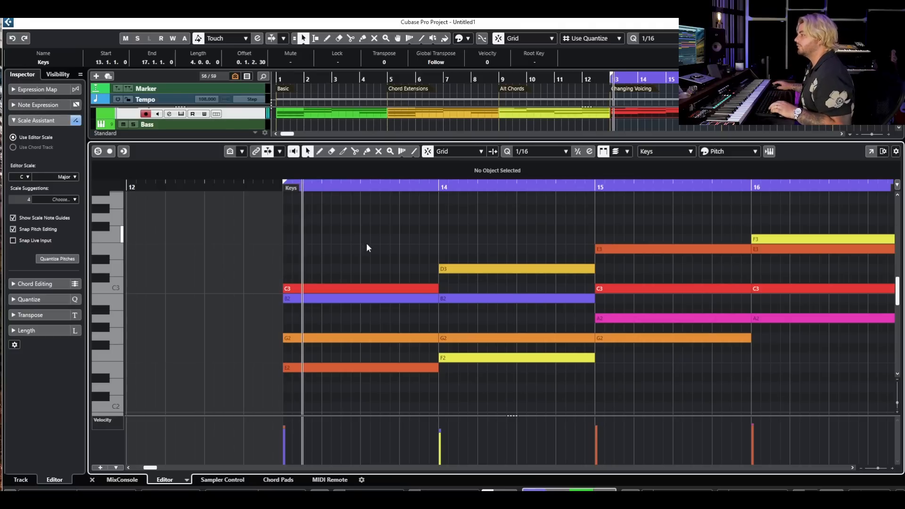
scroll(409, 231, down, 4)
key(f)
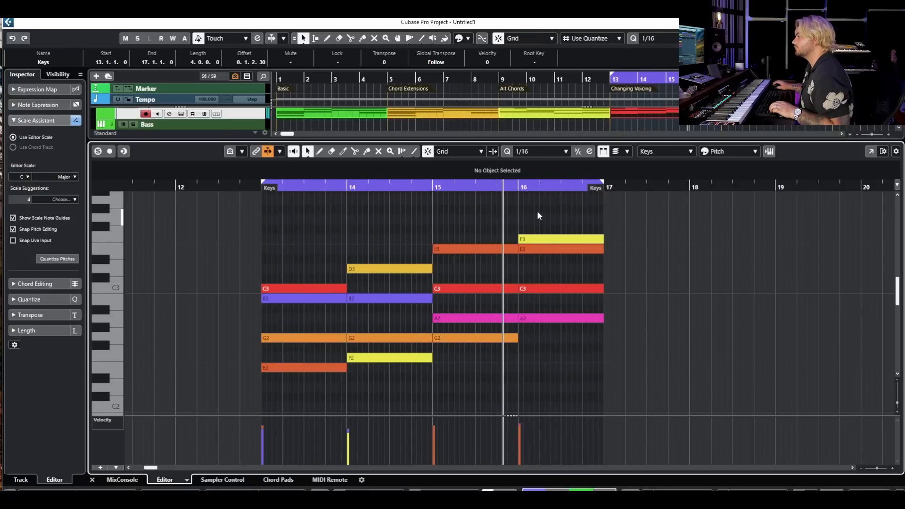
Step: Stop playback and select the adjacent note pairs C3 and B2 in bar 13, and F3 and E3 in bar 16, to examine the close voicings
key(space)
drag(297, 259, 304, 304)
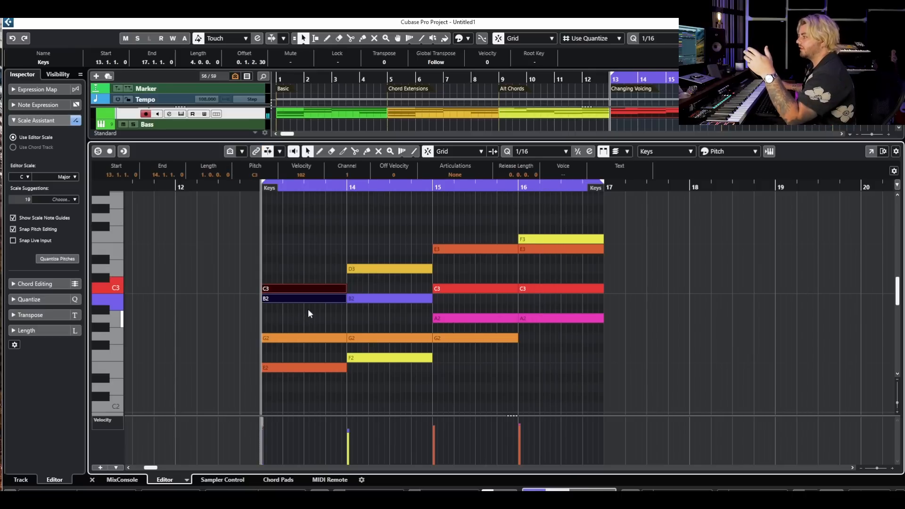
drag(550, 231, 557, 262)
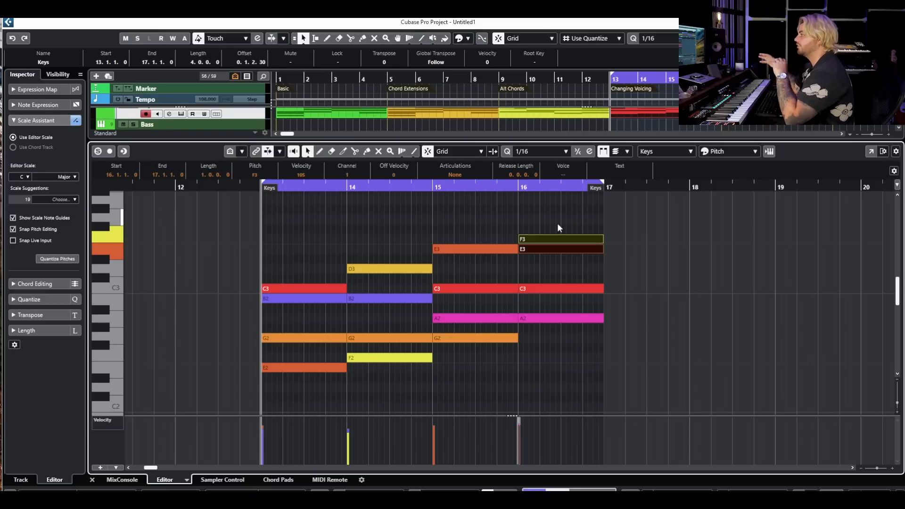
Step: Open the Chord Extensions Keys part in the key editor, play it from bar 5 and stop
click(388, 78)
click(398, 117)
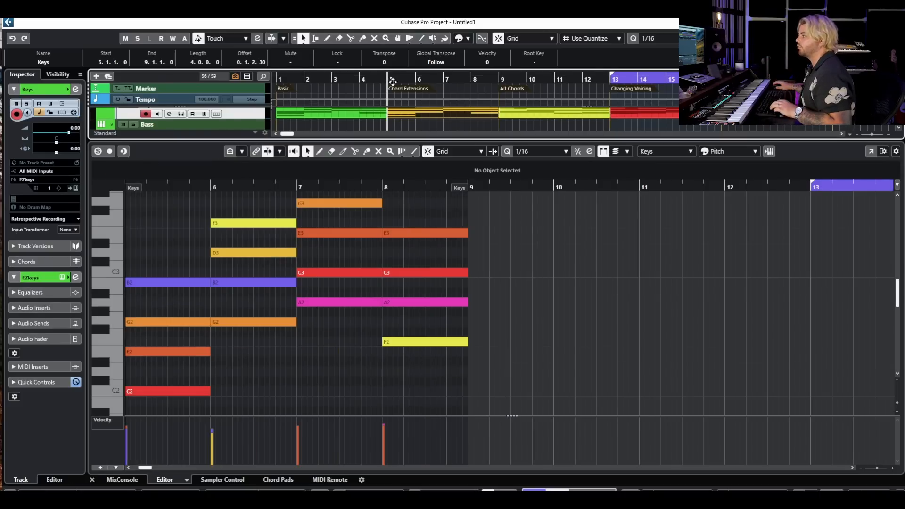
key(space)
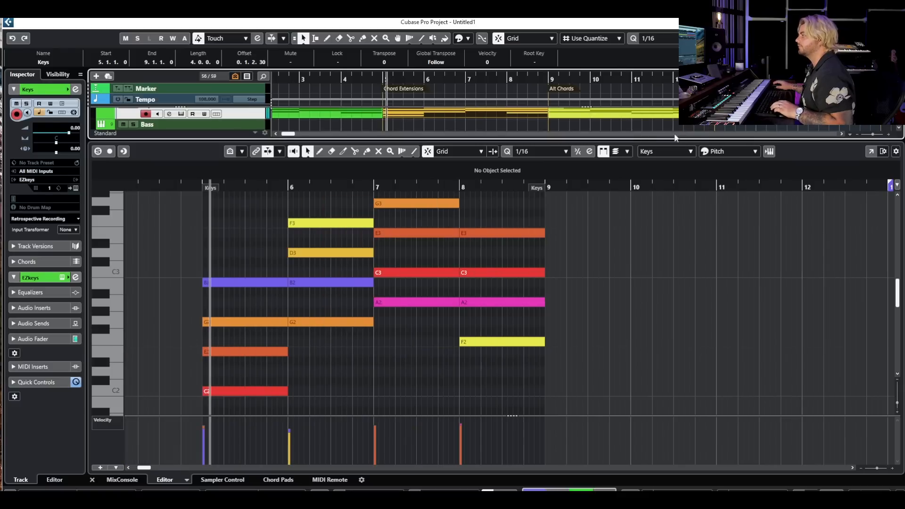
key(space)
Step: Play the Changing Voicing part from the start of the cycle range at bar 13 with all its notes in view, and stop
key(KP_1)
key(space)
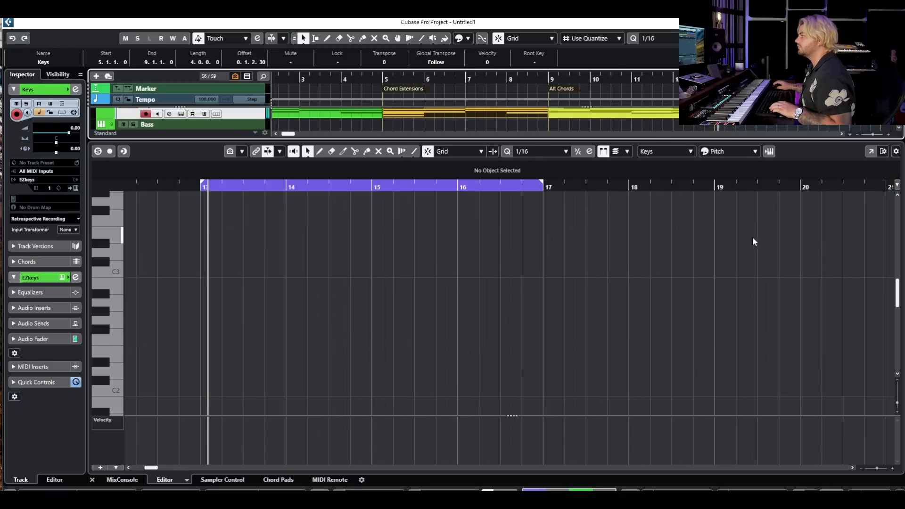
scroll(603, 295, down, 2)
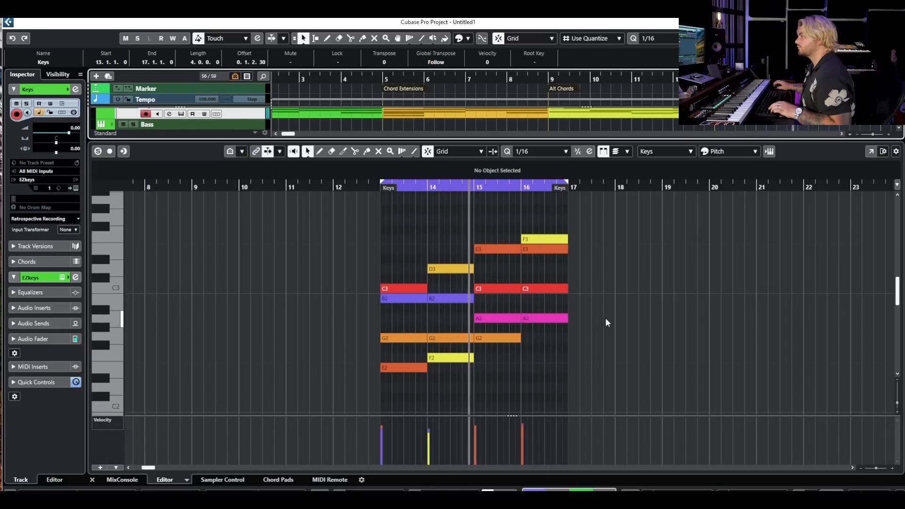
scroll(606, 318, right, 1)
key(space)
Step: Close the key editor to return to the full arrangement and deselect the Keys part
key(ctrl+e)
click(590, 319)
scroll(589, 319, down, 4)
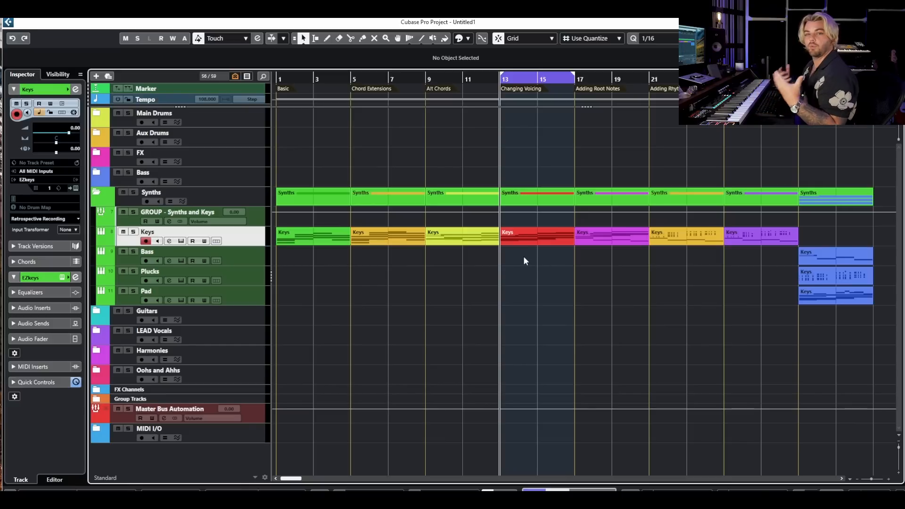
Step: Reopen the Changing Voicing Keys part to review its notes, close the key editor again and clear the selection
double_click(536, 235)
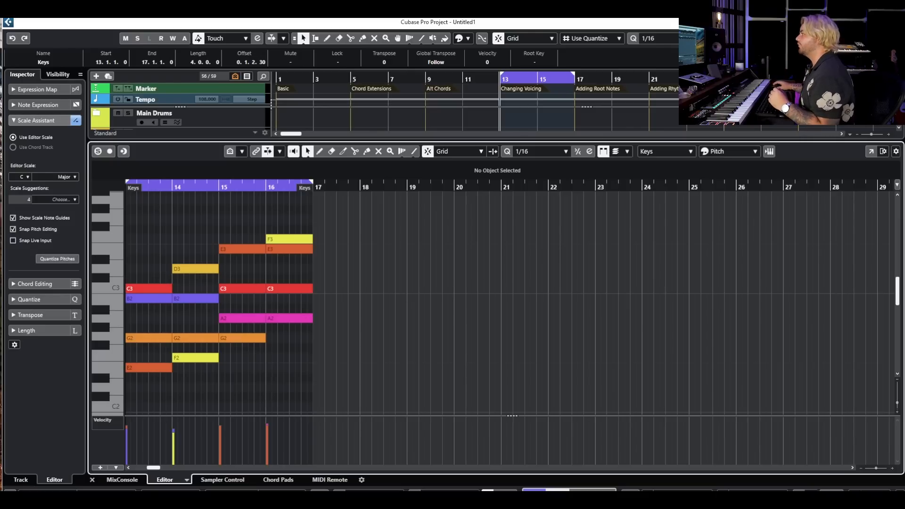
key(Return)
click(604, 209)
Step: Move the cycle range to bars 17 to 21 over the Adding Root Notes section
key(h)
key(h)
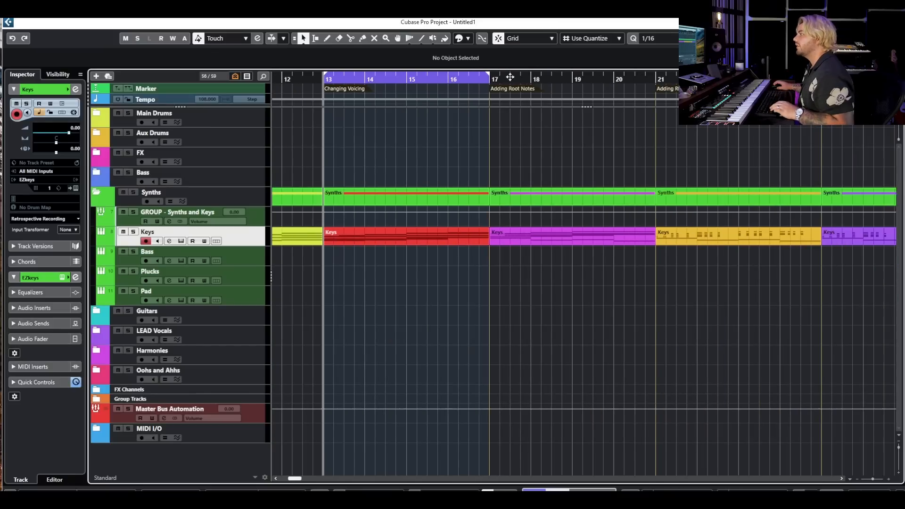
drag(475, 75, 642, 79)
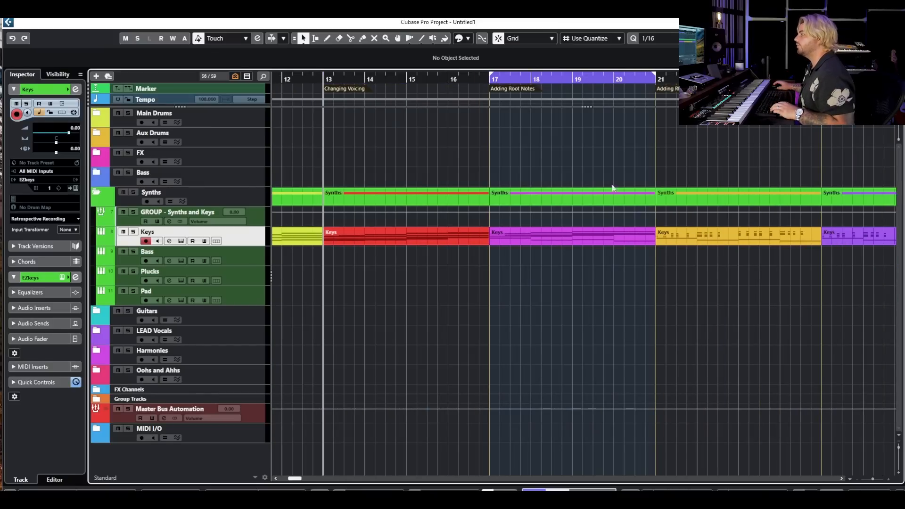
Step: Open the Adding Root Notes Keys part in the key editor and examine its chords down to the low root notes
click(601, 238)
key(Return)
key(h)
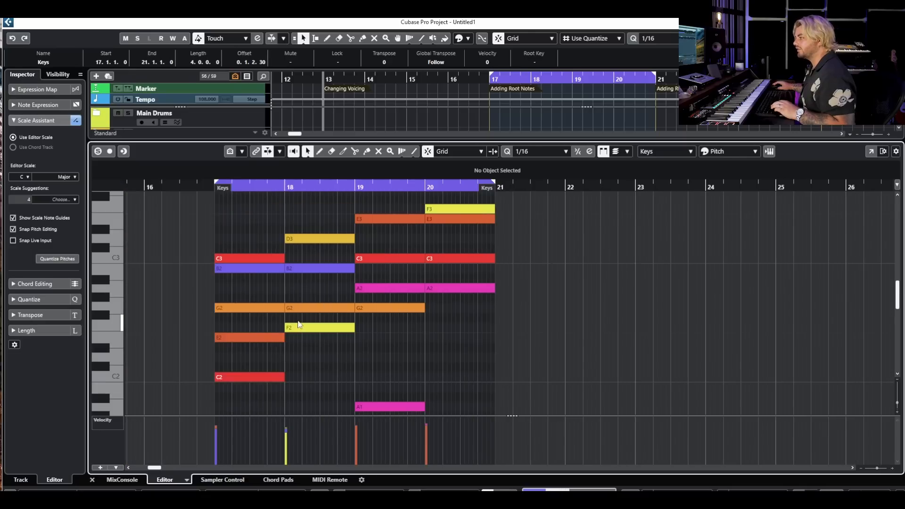
scroll(295, 314, down, 5)
scroll(302, 301, up, 2)
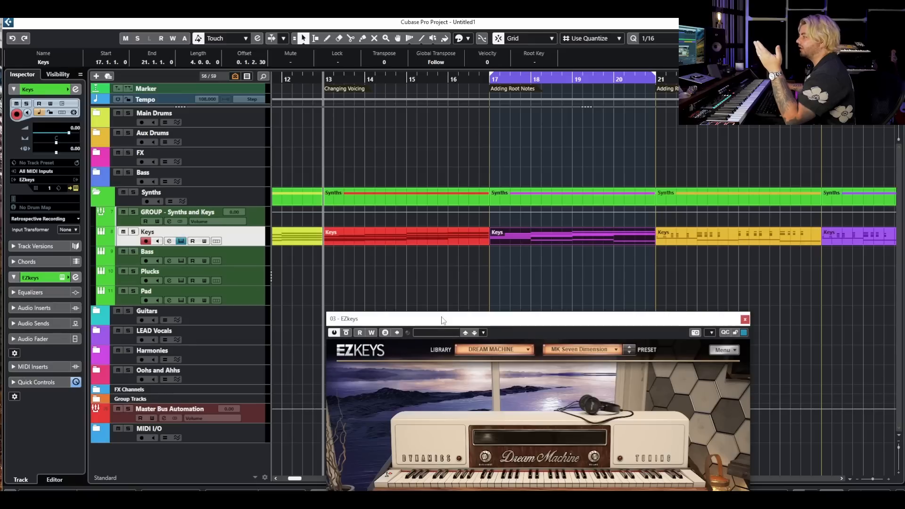
Step: Reposition the EZkeys instrument window and reopen the Adding Root Notes part in the key editor with the playback position at bar 17
drag(442, 316, 429, 259)
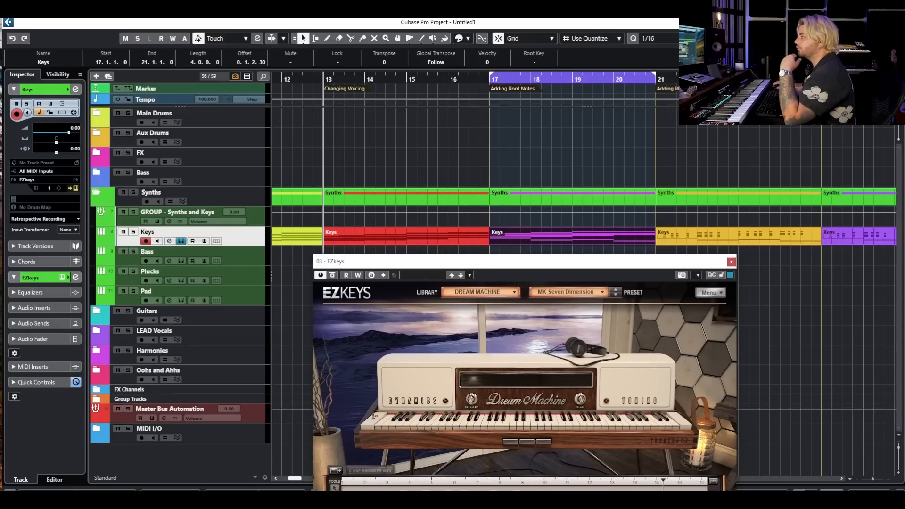
click(488, 80)
double_click(521, 240)
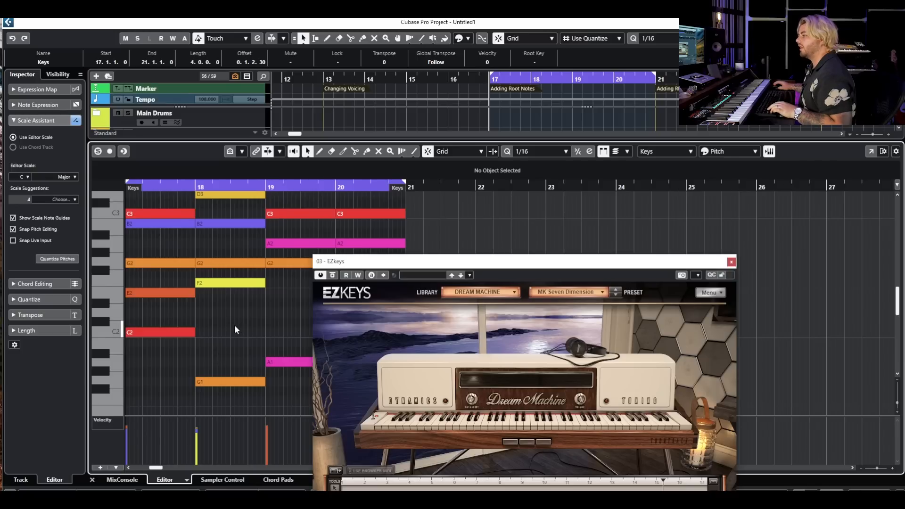
Step: Play the Adding Root Notes part from bar 17 with its low root notes and the EZkeys chord display in view, and stop
scroll(234, 326, right, 2)
scroll(234, 326, down, 1)
scroll(234, 325, left, 1)
scroll(262, 325, left, 1)
scroll(256, 325, down, 3)
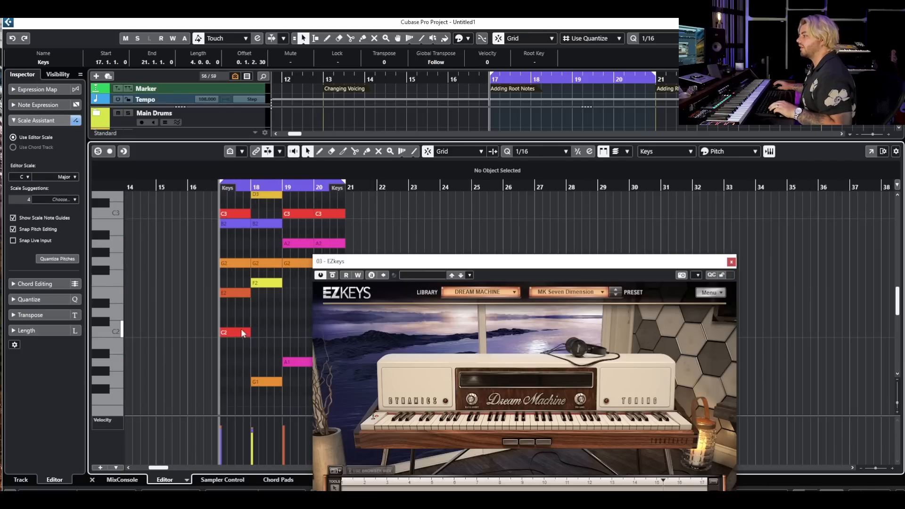
scroll(244, 332, right, 1)
scroll(245, 334, down, 1)
key(space)
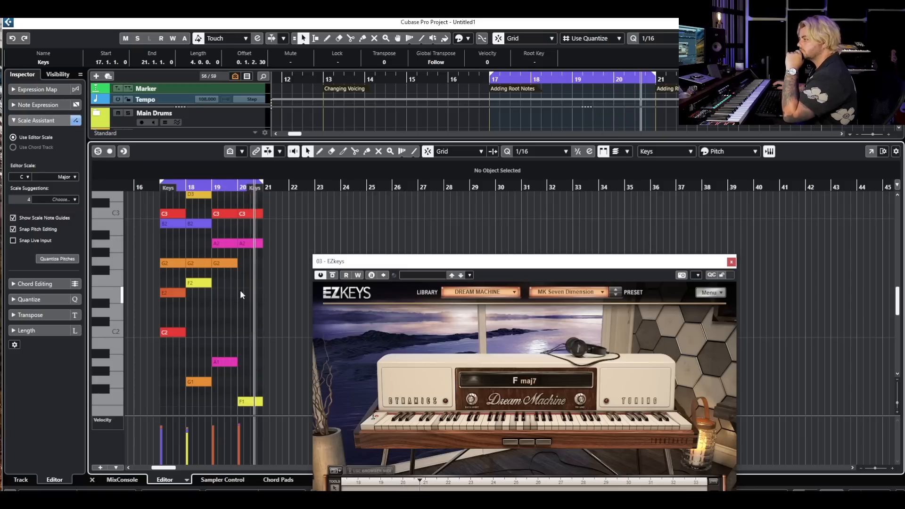
key(space)
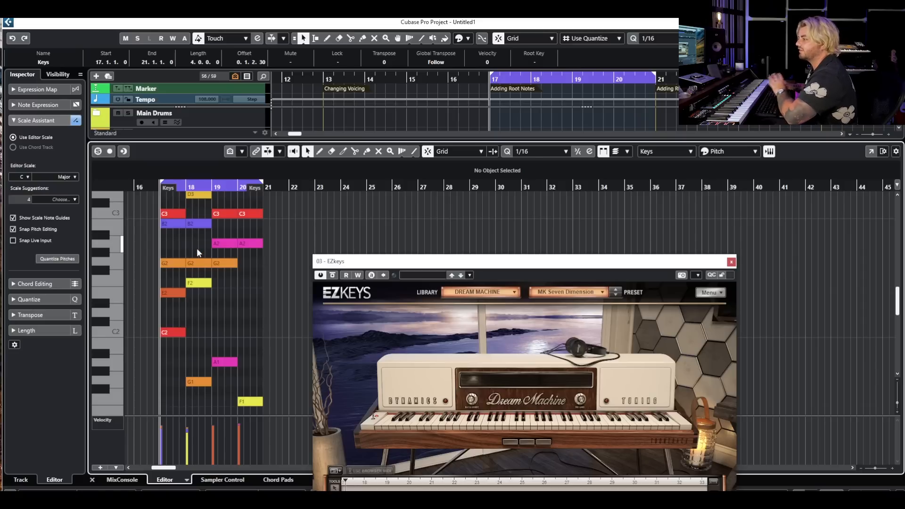
Step: Delete the G2 note from the bar 18 chord, keeping the low G1 root
click(198, 263)
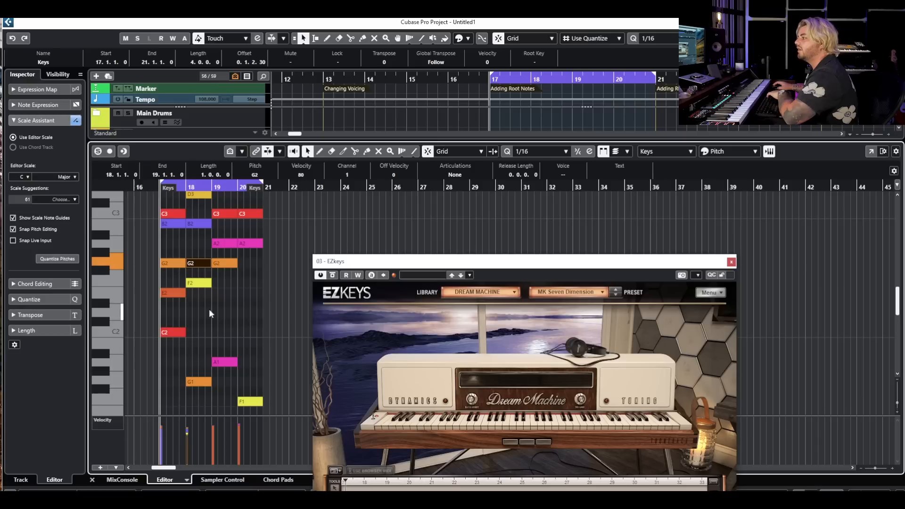
scroll(194, 370, up, 2)
scroll(194, 365, down, 2)
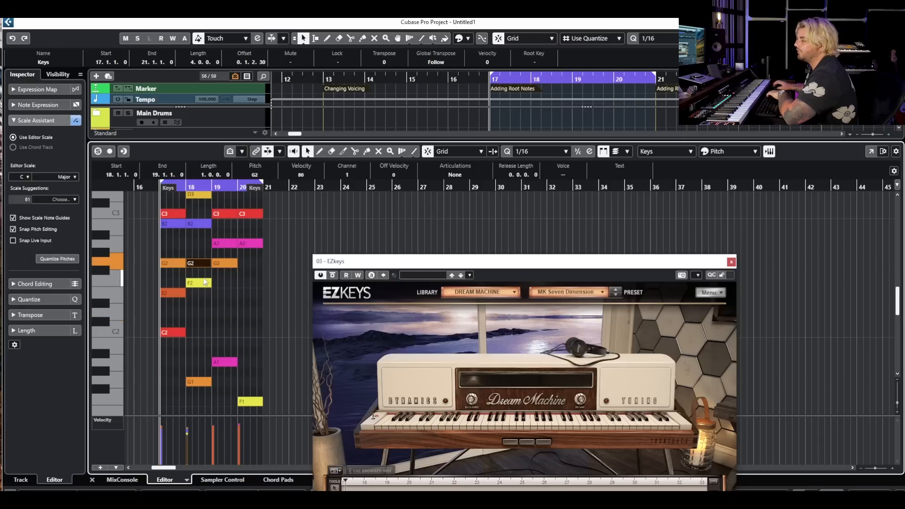
key(Delete)
Step: Delete the A2 note from the bar 19 chord, keeping the low A1 root
click(226, 362)
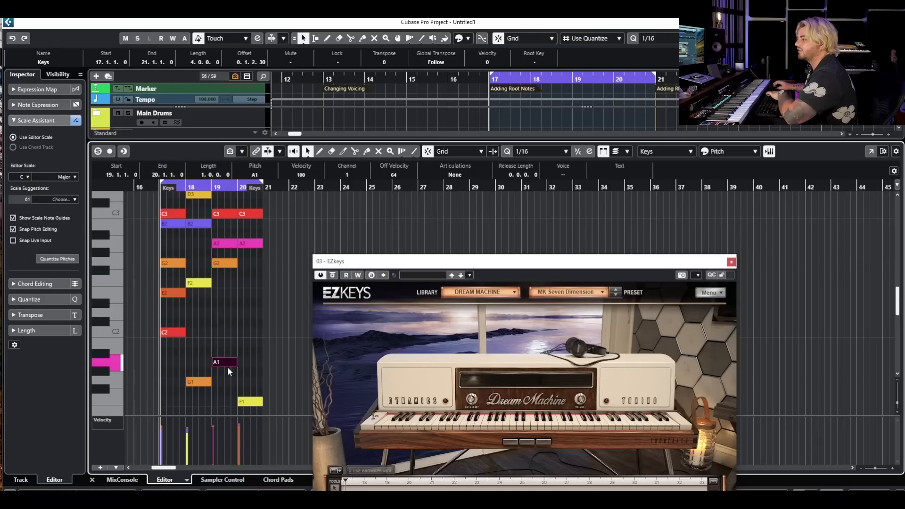
scroll(226, 273, up, 2)
click(228, 289)
key(Delete)
Step: Delete the F3 note from the bar 20 chord, keeping the low F1 root
scroll(250, 296, down, 2)
scroll(259, 304, up, 2)
click(251, 209)
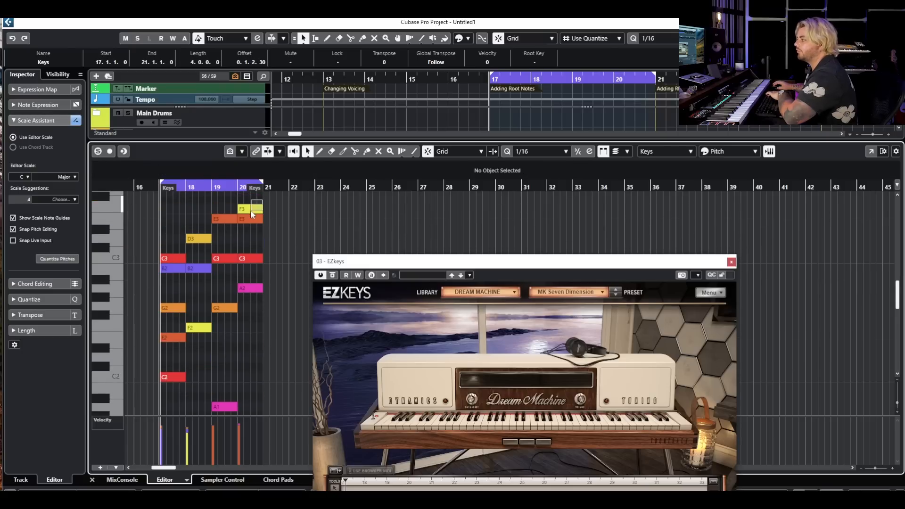
key(Delete)
scroll(226, 234, down, 2)
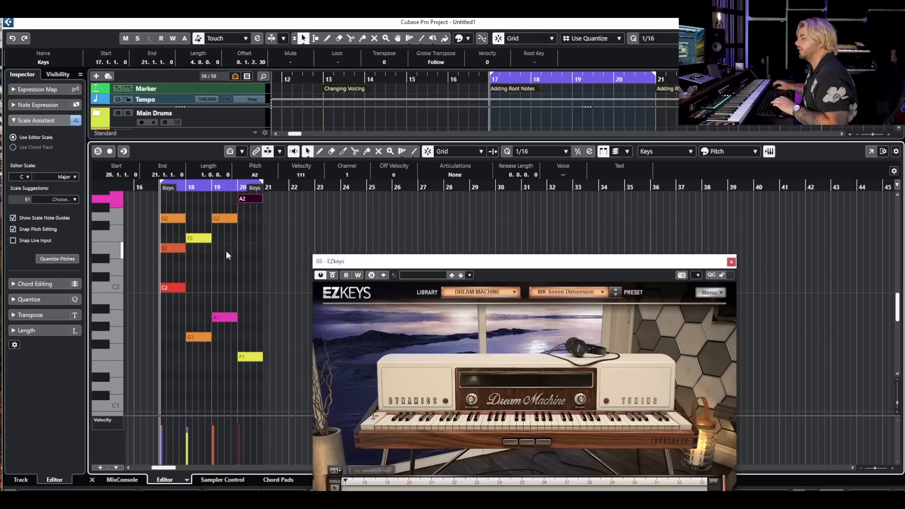
Step: Play the thinned-out root-note chords from bar 17 with the EZkeys window moved clear of the notes, and stop
key(space)
drag(456, 260, 393, 146)
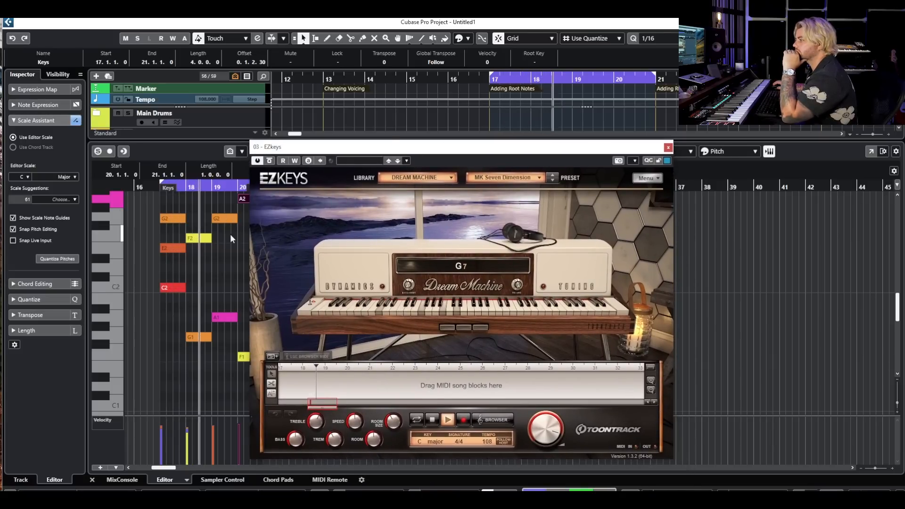
scroll(217, 242, up, 2)
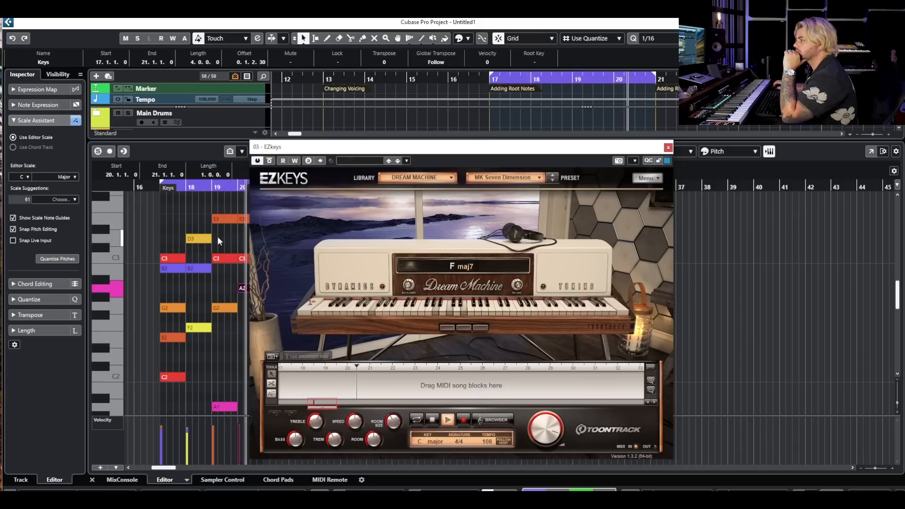
drag(300, 150, 361, 161)
key(space)
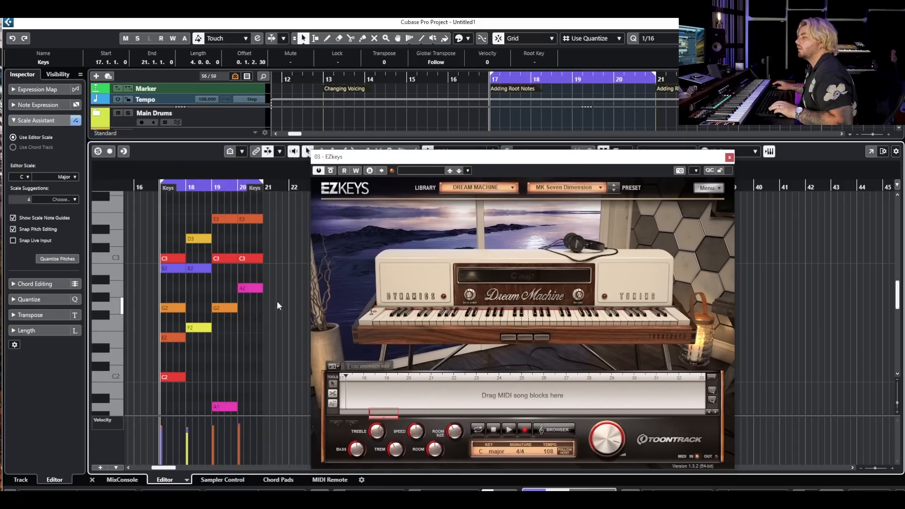
Step: Delete the C3 note from the bar 17 chord, keeping the low C2 root, and shift the EZkeys window aside
scroll(276, 300, down, 2)
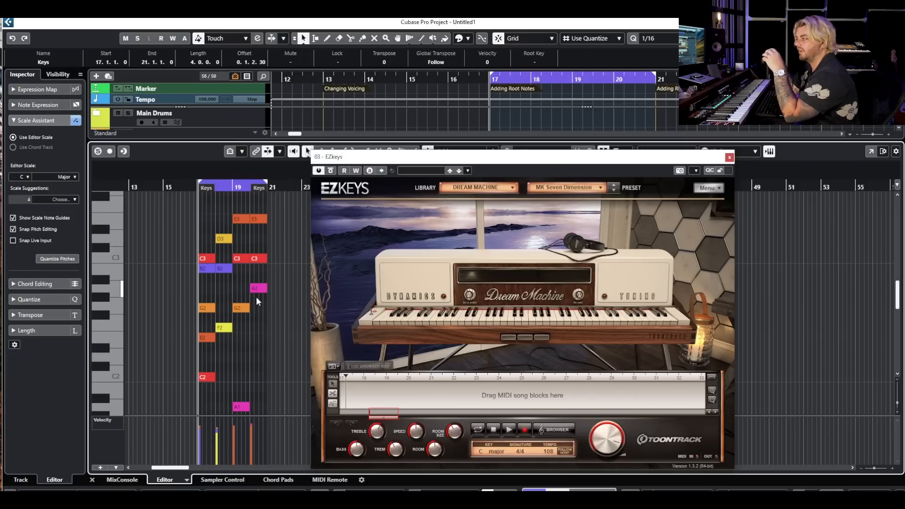
click(206, 258)
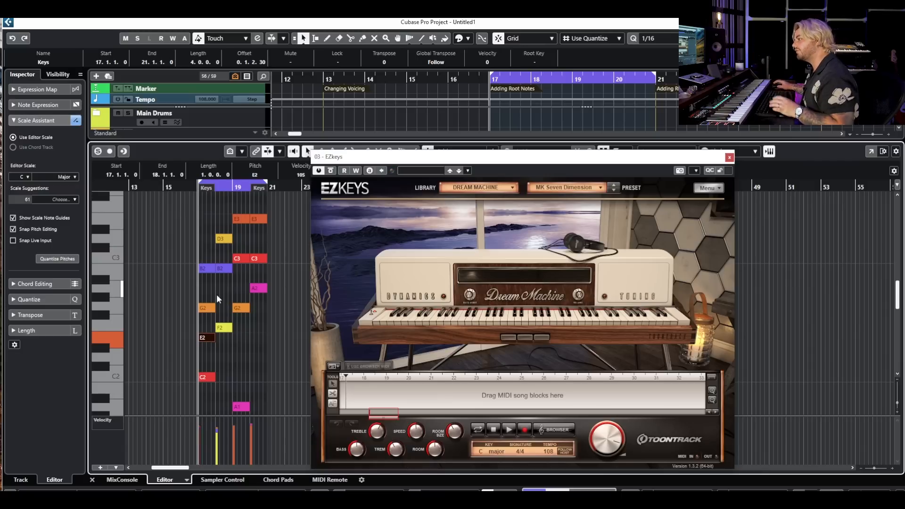
drag(367, 161, 333, 145)
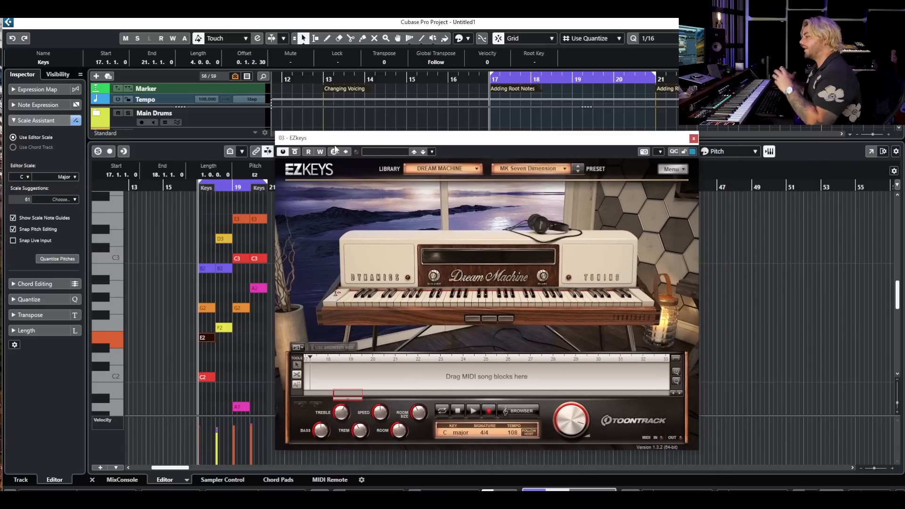
Step: Play the edited Adding Root Notes chords again from bar 17 while checking the chord display in EZkeys
scroll(208, 322, down, 3)
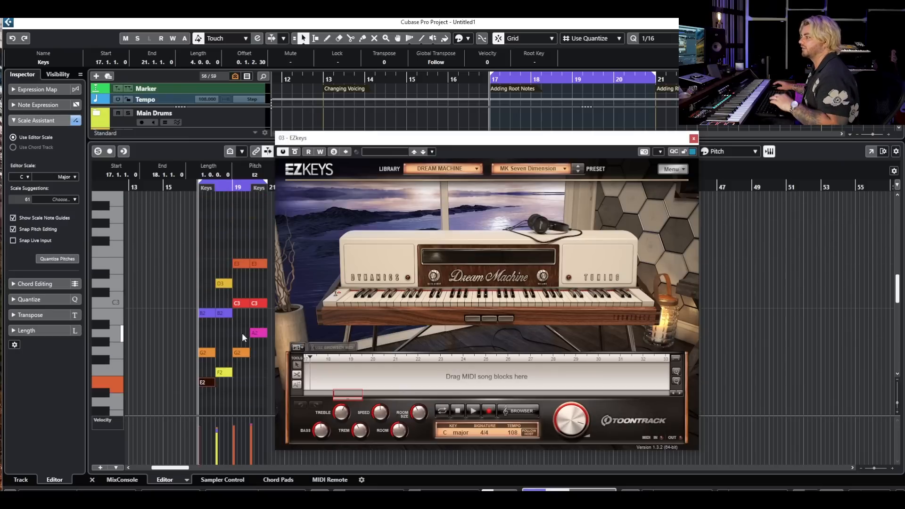
key(space)
scroll(245, 330, up, 3)
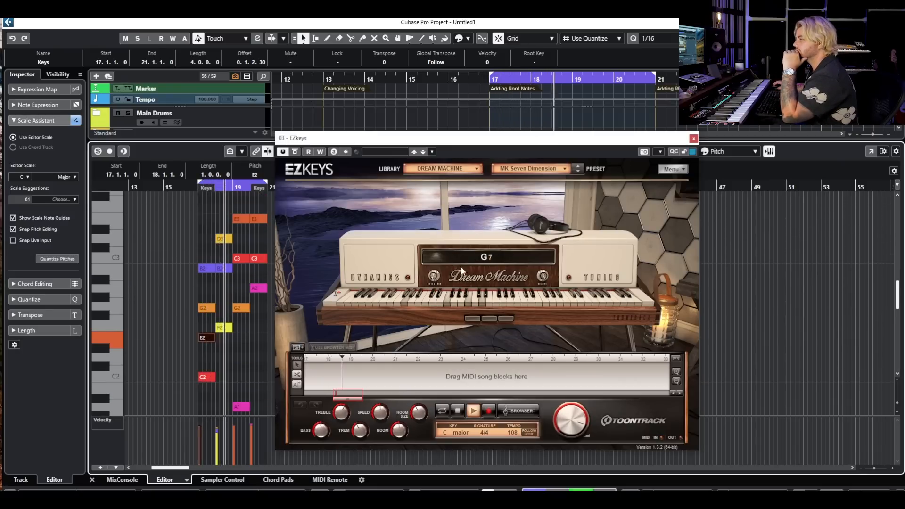
drag(676, 142, 679, 140)
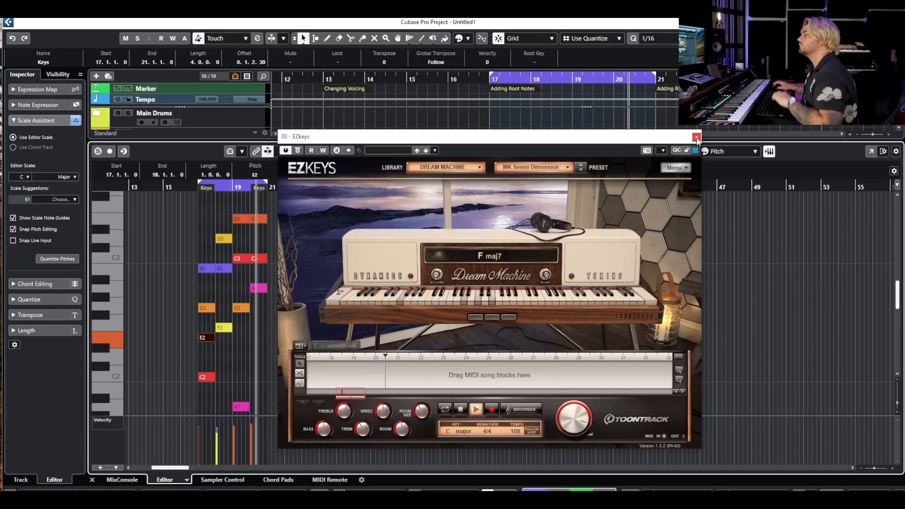
Step: Close the EZkeys window and the key editor, and deselect the Keys part
click(697, 138)
key(Return)
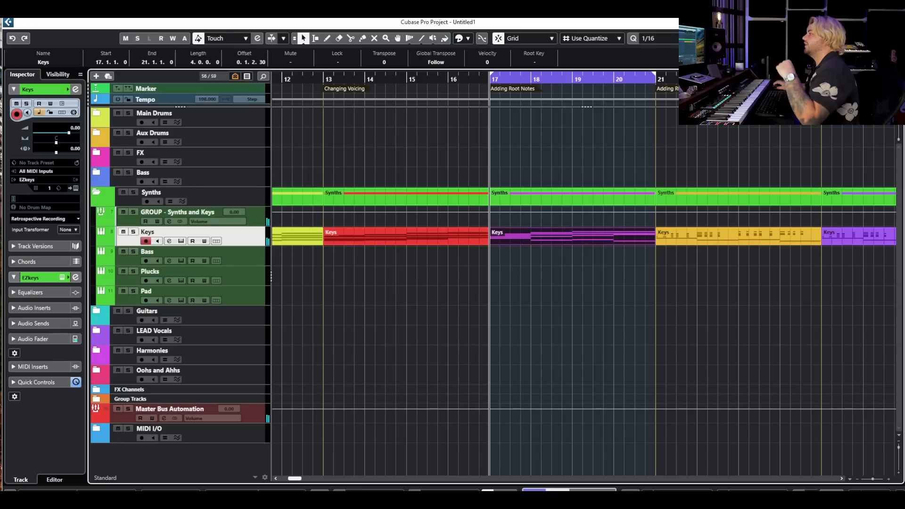
click(578, 166)
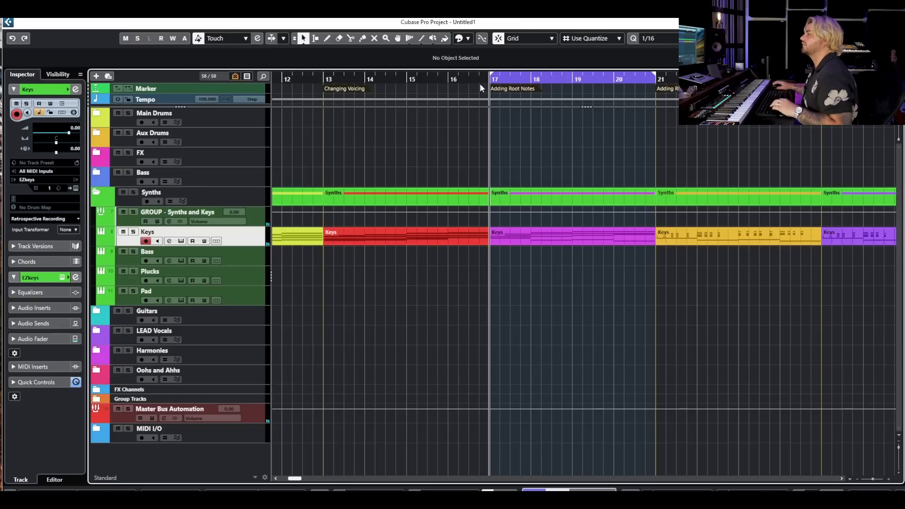
Step: Open the Changing Voicing part, play it from bar 13 for comparison without the root notes, and return to the full arrangement
double_click(373, 235)
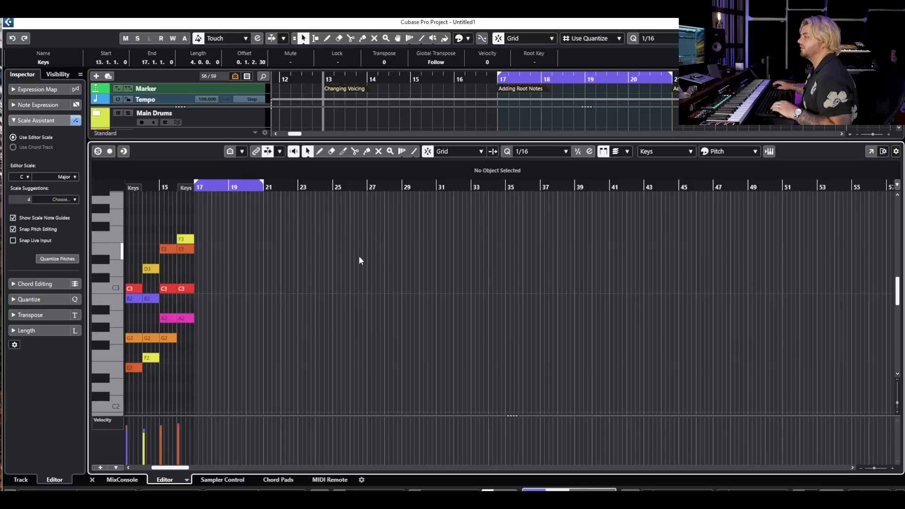
key(space)
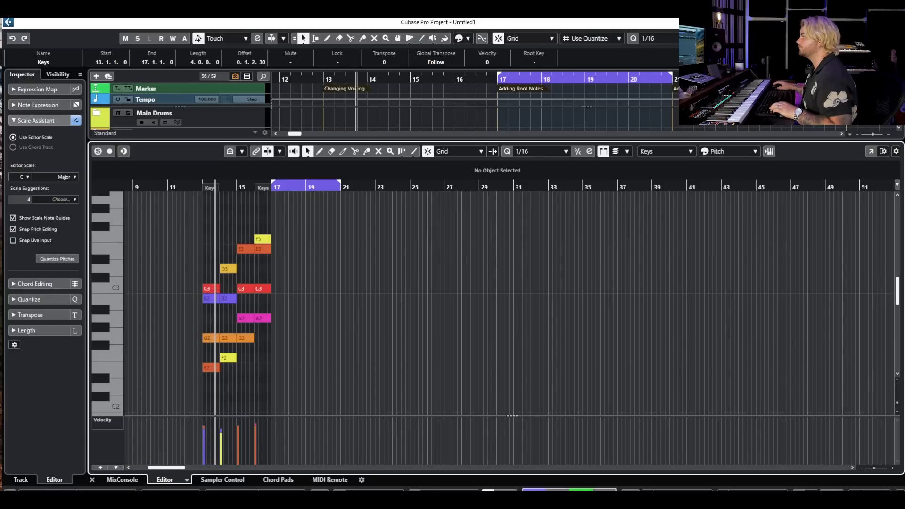
click(871, 38)
click(859, 38)
click(871, 39)
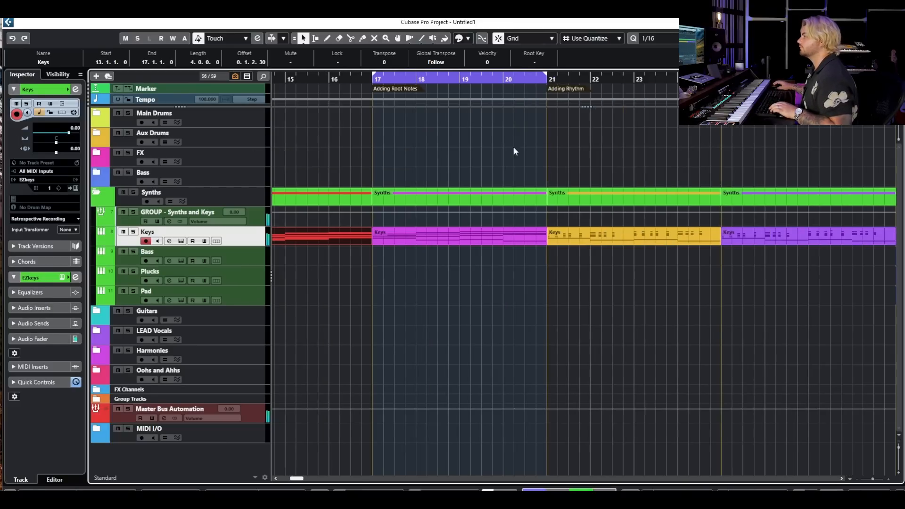
Step: Clear the selection and move the cycle range to start at bar 21 over the Adding Rhythm section
click(584, 142)
drag(534, 79, 706, 79)
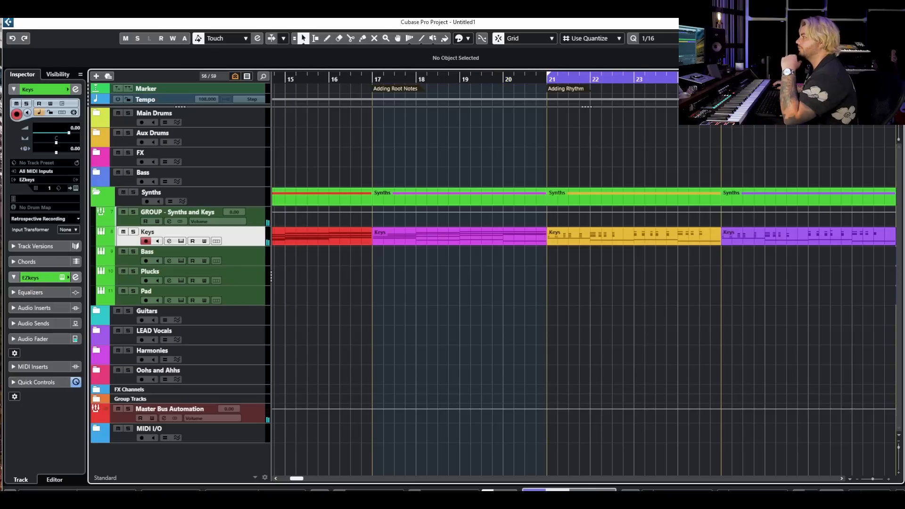
Step: Open the Keys part in the Adding Rhythm section and select its first four-note chord hit at bar 21
double_click(605, 237)
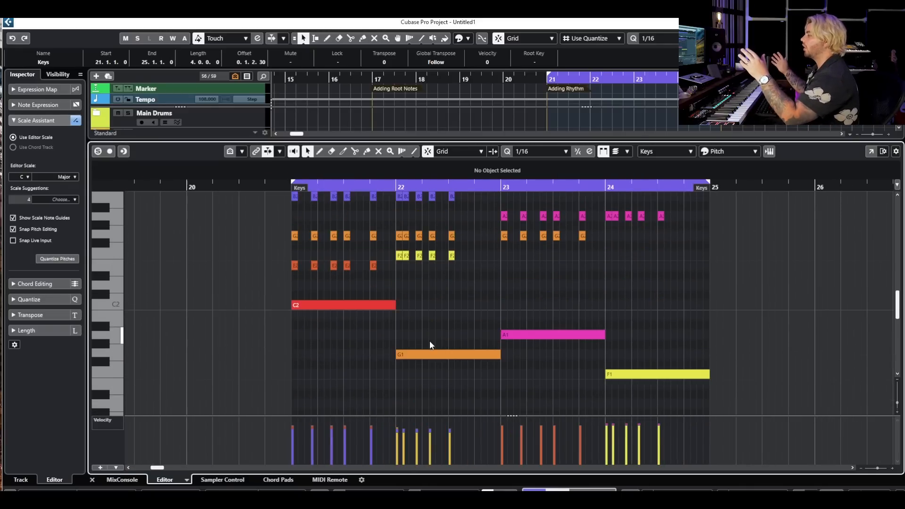
scroll(429, 340, up, 4)
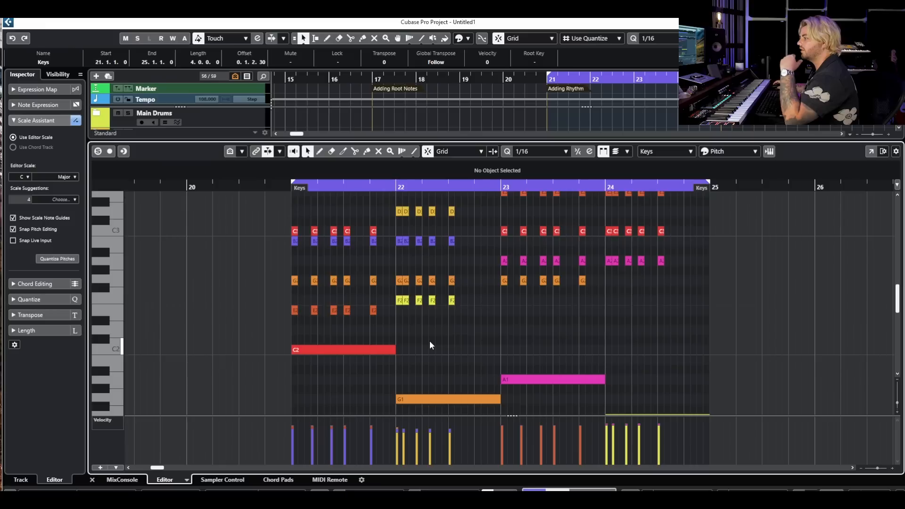
scroll(305, 261, up, 3)
drag(305, 260, 288, 358)
drag(304, 260, 284, 371)
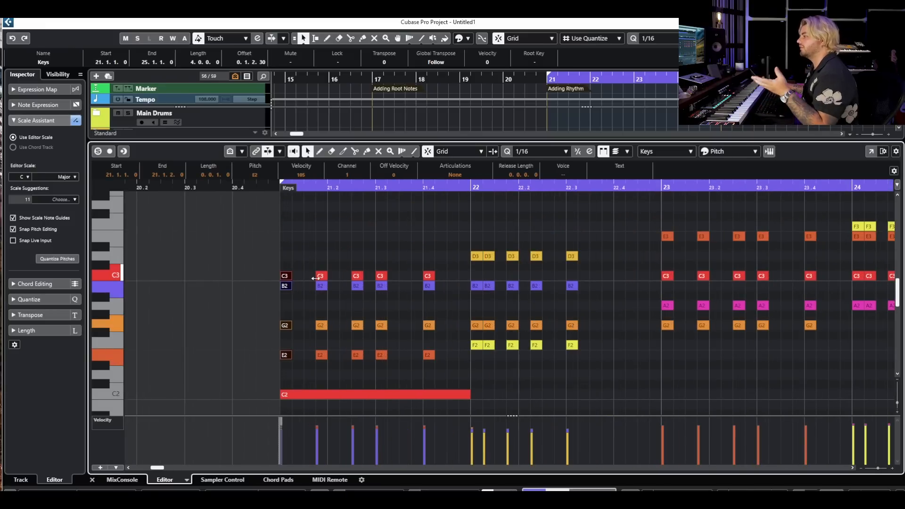
Step: Play the rhythmic chords from bar 21 into bar 24 and stop playback
scroll(325, 230, down, 2)
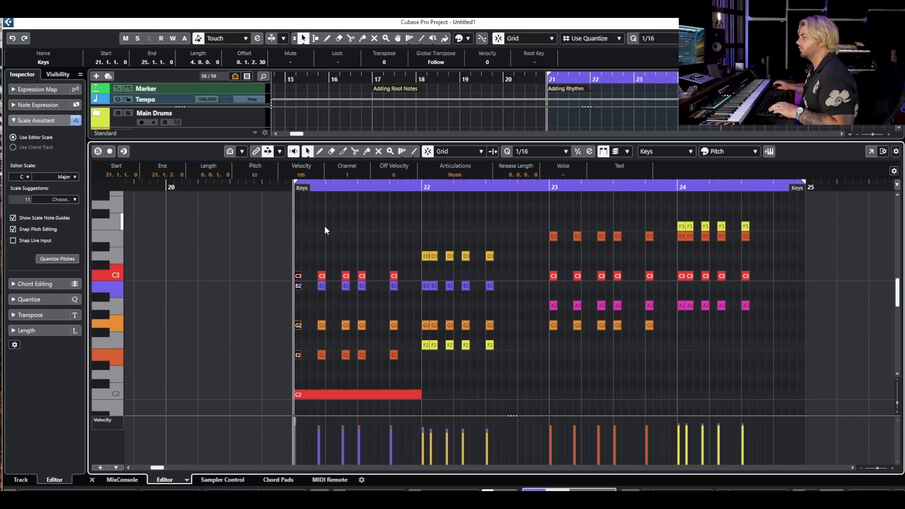
key(space)
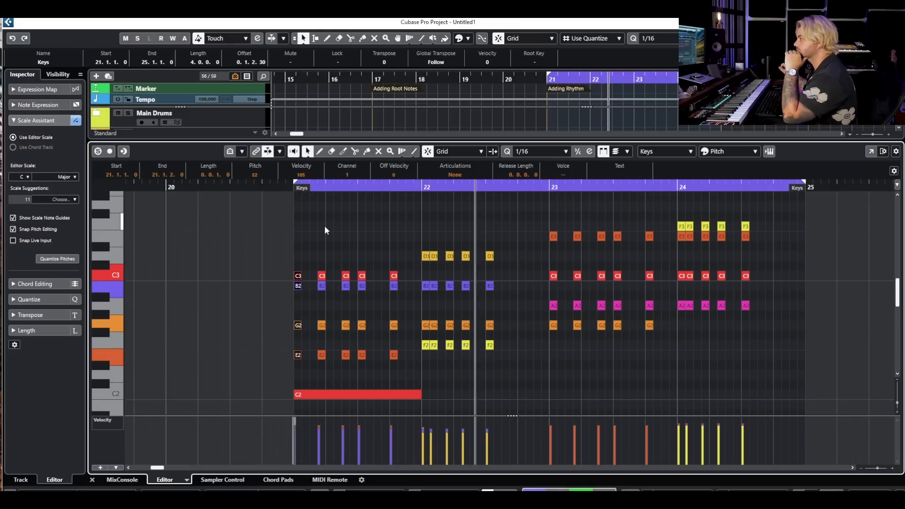
scroll(438, 242, right, 2)
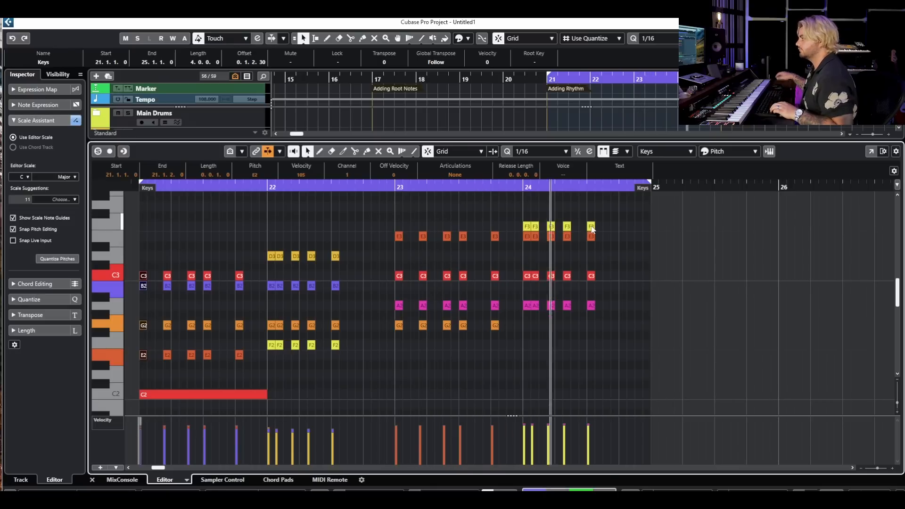
key(space)
scroll(562, 262, down, 2)
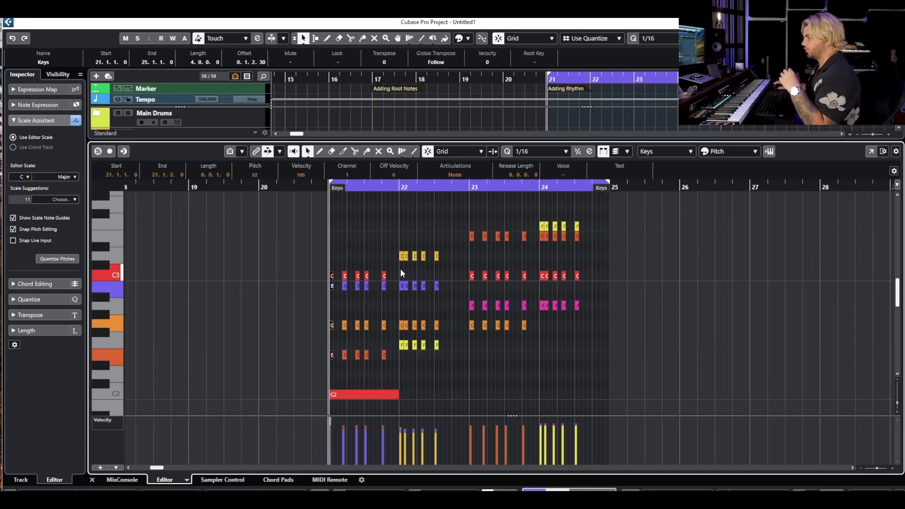
Step: Select the second chord hit in bar 21, clear the selection, and examine the sustained root notes below the chords
ctrl+scroll(359, 260, up, 3)
drag(399, 252, 415, 381)
drag(326, 254, 330, 341)
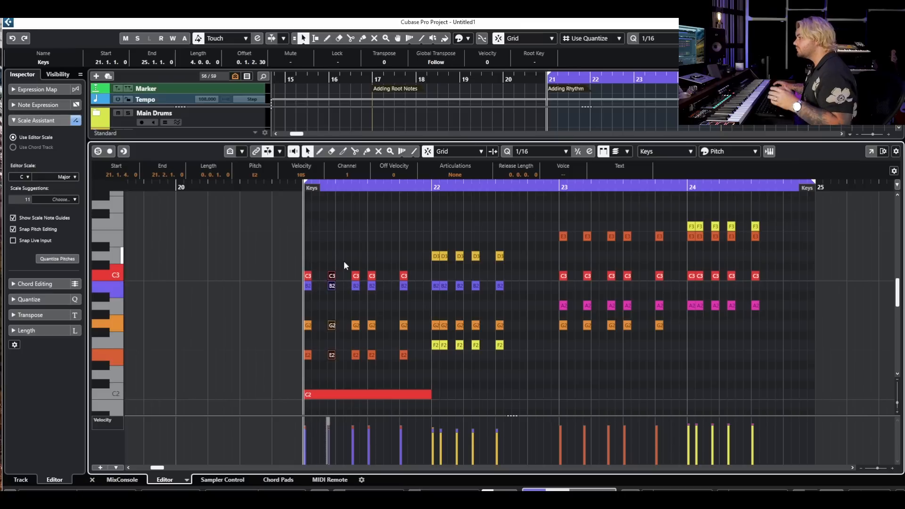
click(396, 234)
scroll(451, 259, down, 3)
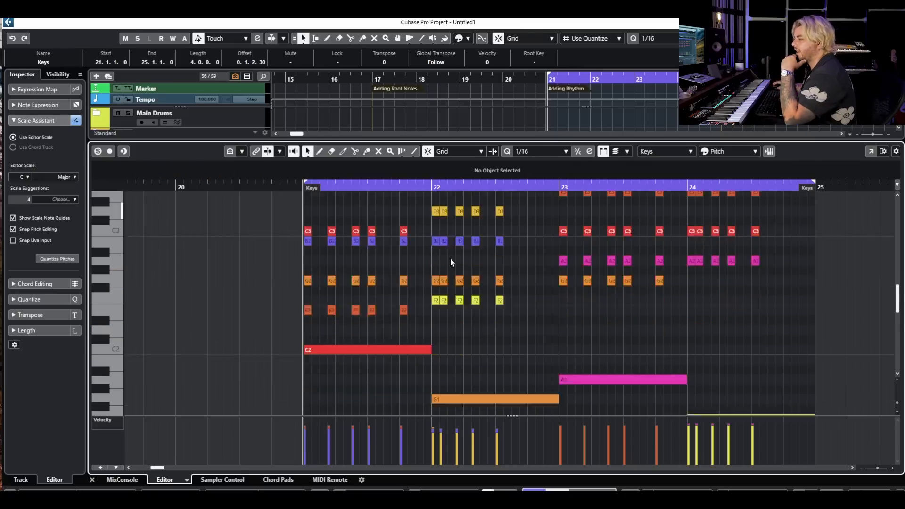
scroll(453, 264, down, 3)
scroll(456, 271, up, 3)
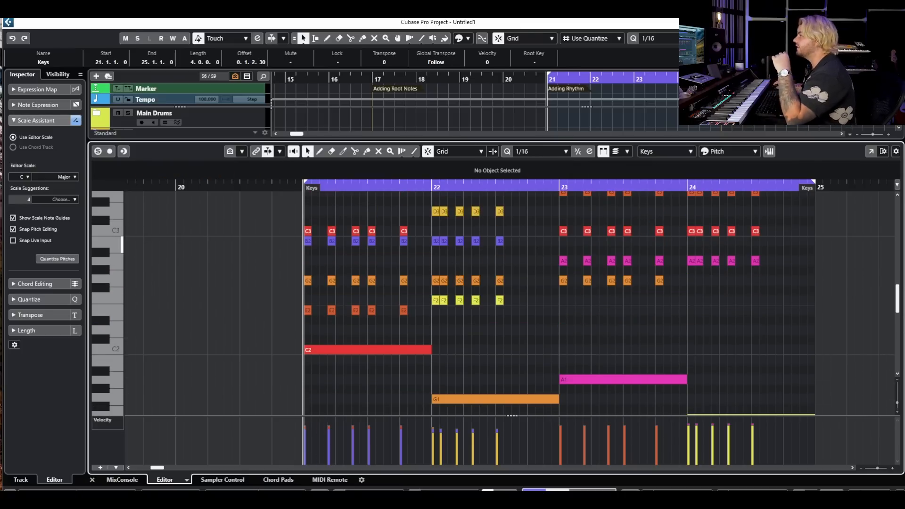
Step: Return to the arrangement, move the cycle range to start at bar 25, and open the Chaning Top Notes Keys part
key(Return)
click(769, 167)
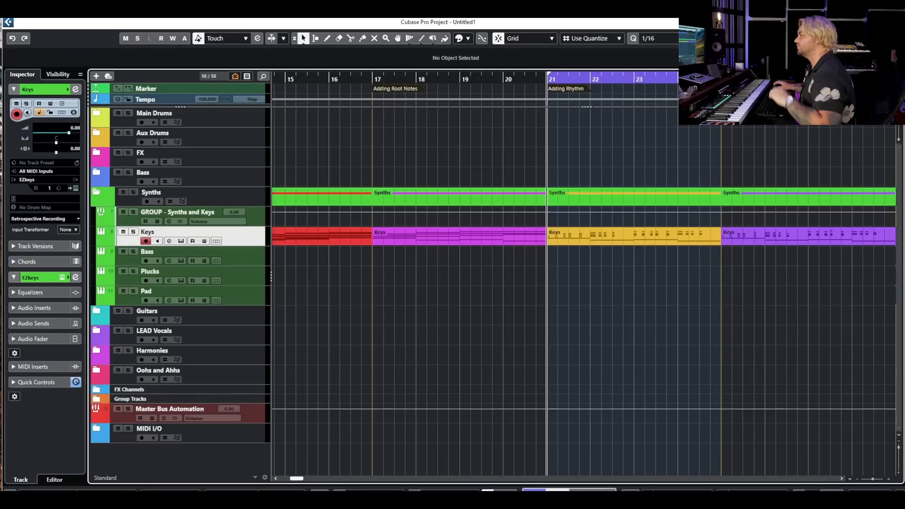
scroll(648, 110, right, 4)
drag(600, 76, 689, 77)
double_click(644, 238)
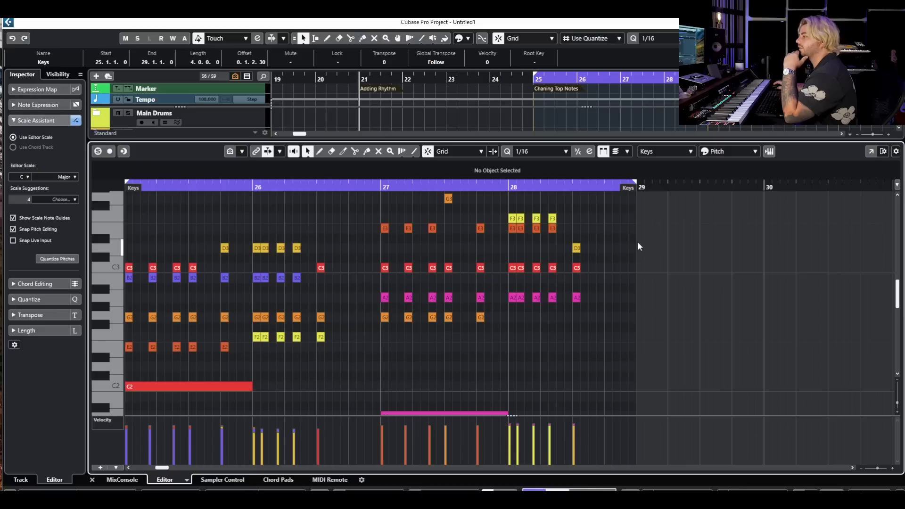
Step: Select the first four chord hits in bar 25, followed by the D3 top note of the last hit, for comparison
scroll(297, 304, down, 2)
scroll(326, 296, down, 2)
scroll(360, 291, right, 1)
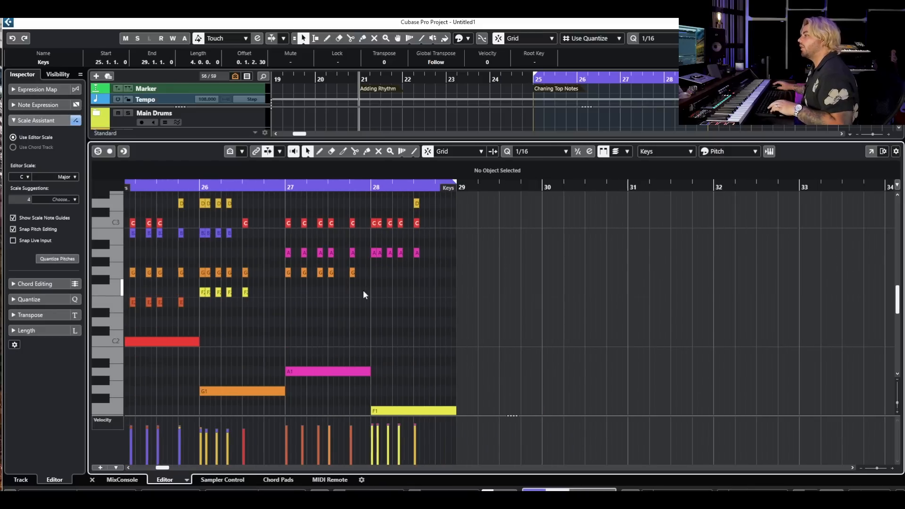
scroll(363, 295, left, 2)
scroll(389, 295, up, 4)
scroll(416, 265, down, 2)
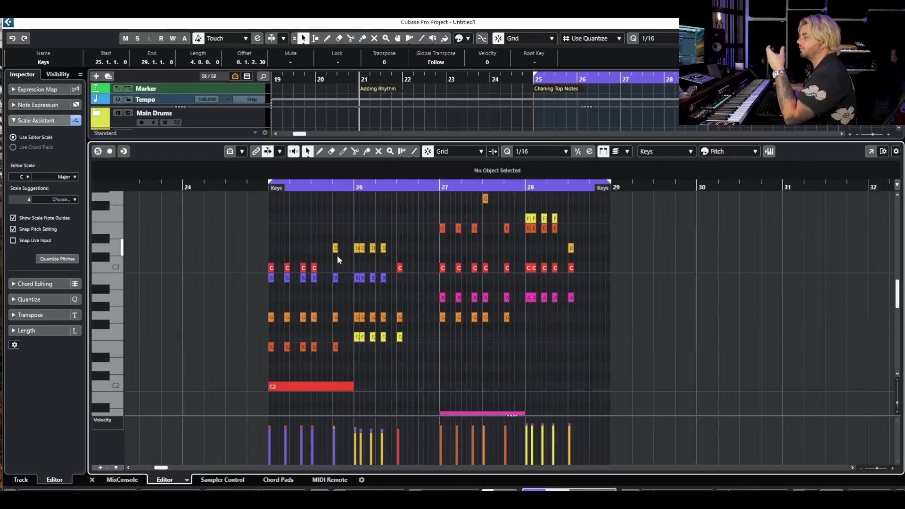
drag(250, 242, 316, 350)
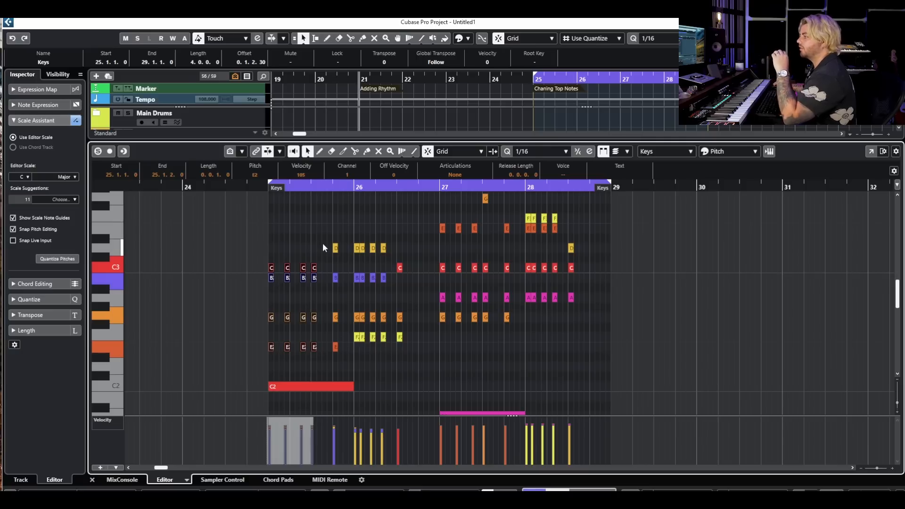
click(336, 248)
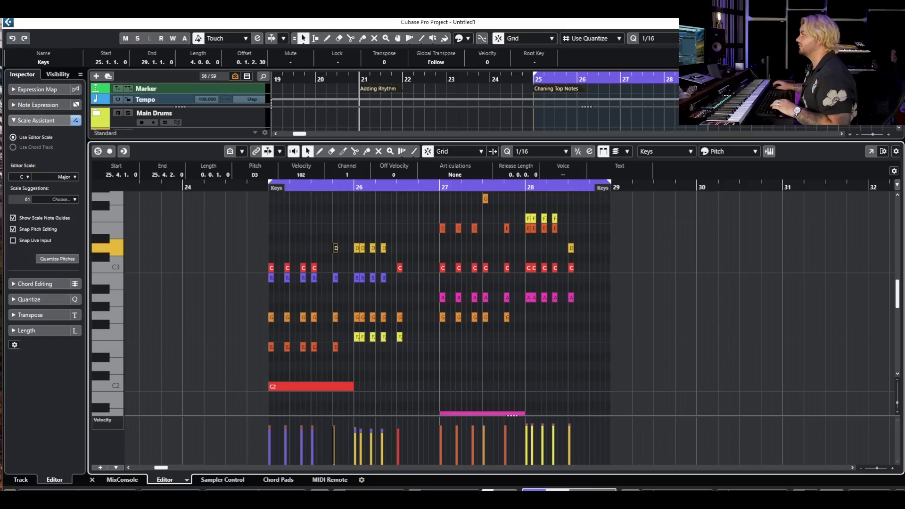
Step: Open the Keys track's EZkeys window and place it beside the reopened Chaning Top Notes part in the key editor
key(Return)
click(180, 241)
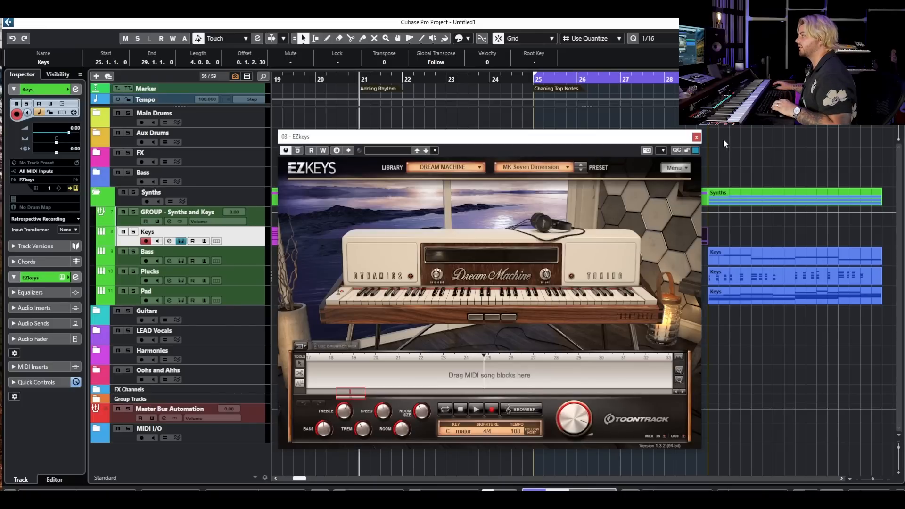
drag(651, 141, 806, 135)
double_click(608, 234)
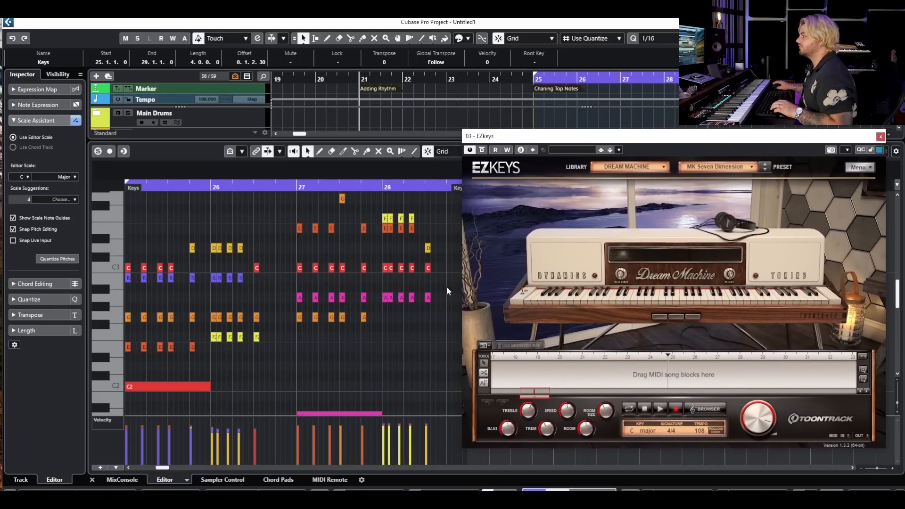
scroll(308, 284, down, 1)
scroll(227, 224, left, 2)
Step: Select the last C3 top note in bar 26, play the part from bar 25 while checking EZkeys's chord display, and close EZkeys
click(259, 185)
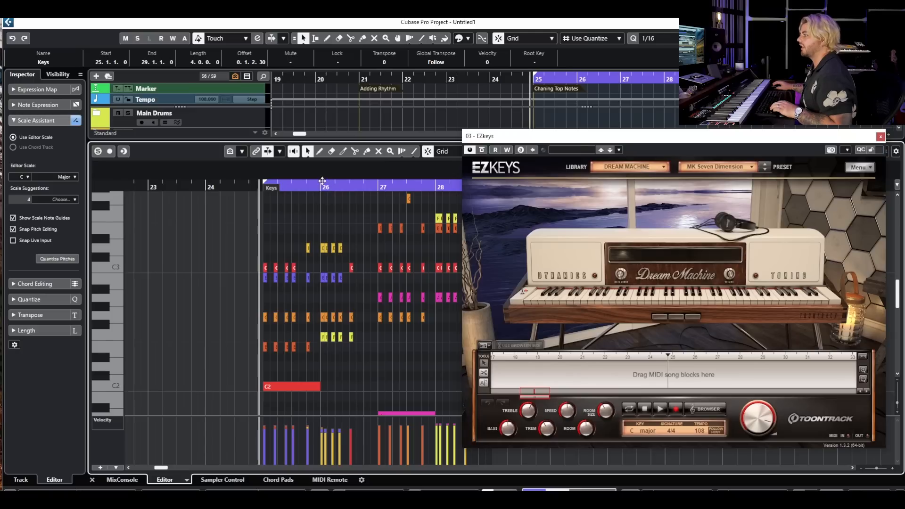
drag(578, 138, 592, 129)
drag(344, 258, 361, 266)
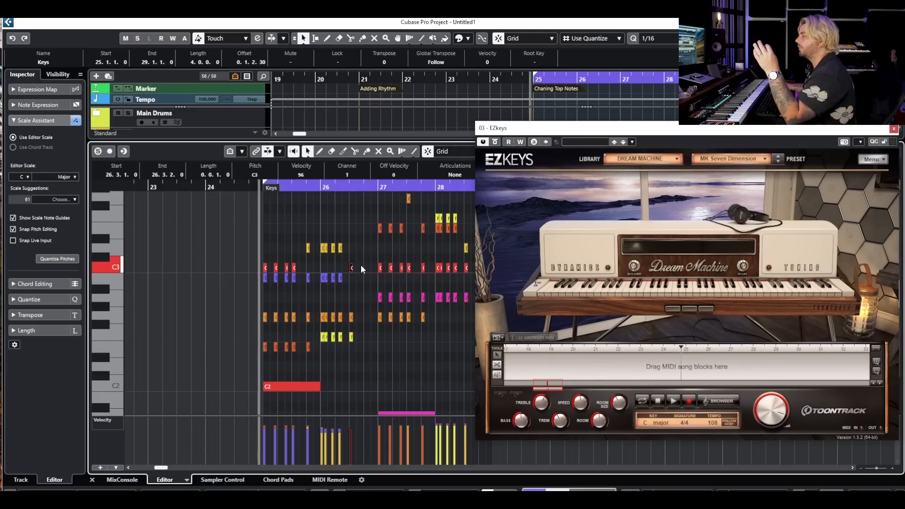
key(space)
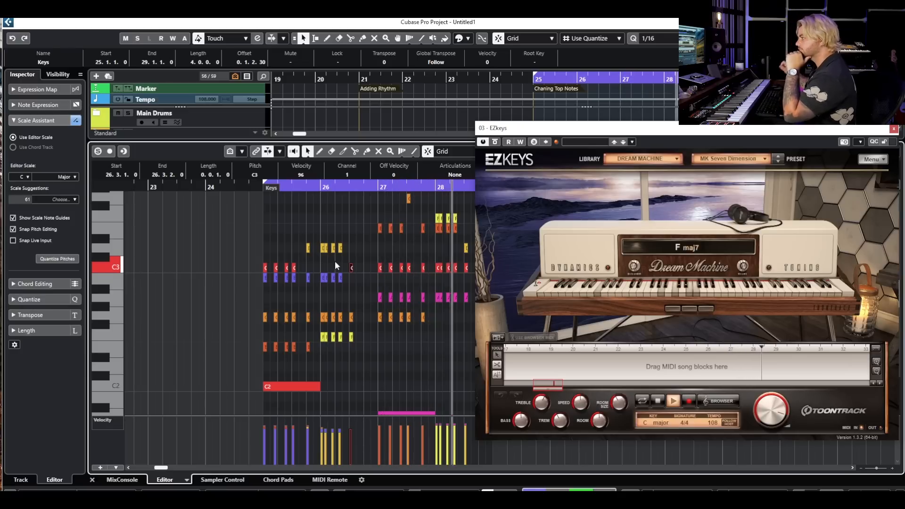
key(space)
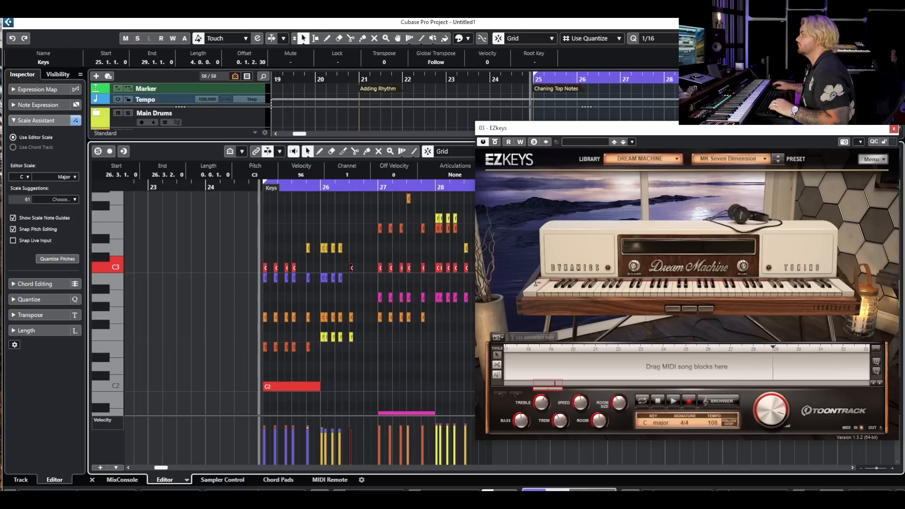
click(893, 130)
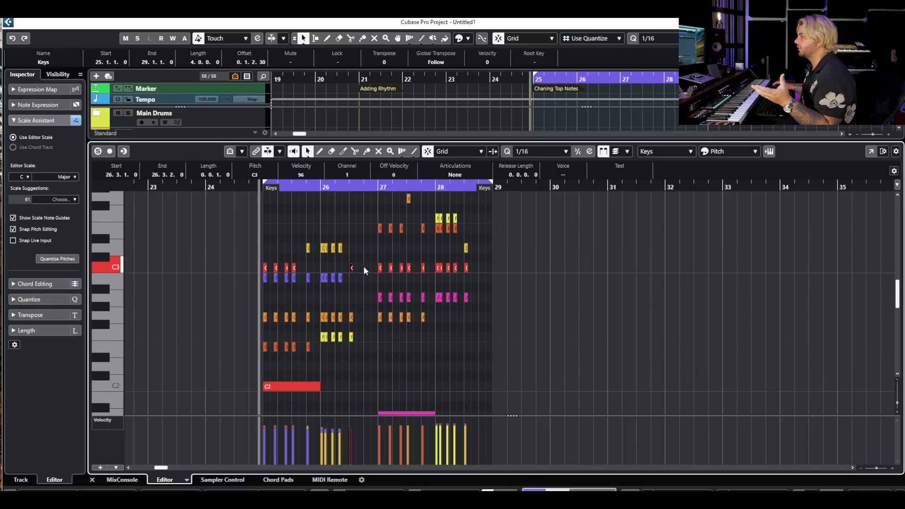
Step: Select the repeated chord hits in bars 25, 26 and 27 in turn to compare them with their changed top notes
scroll(349, 284, up, 3)
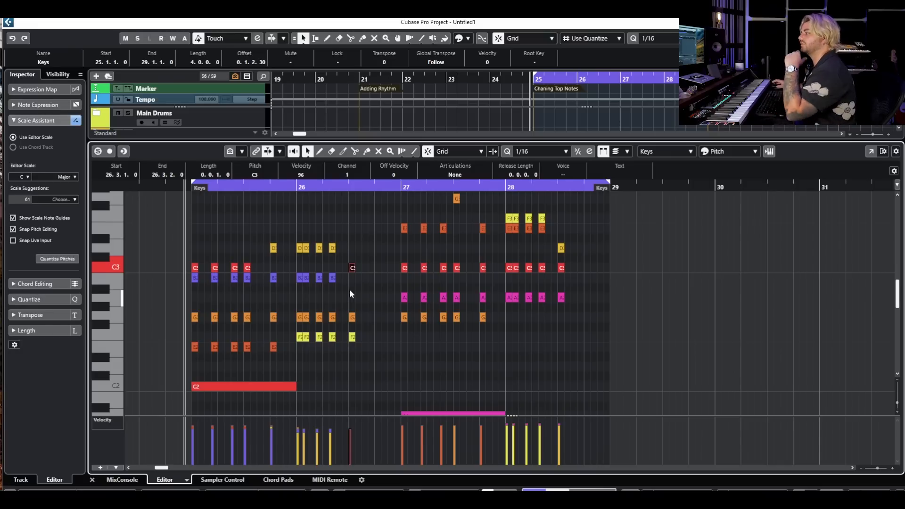
drag(259, 259, 176, 352)
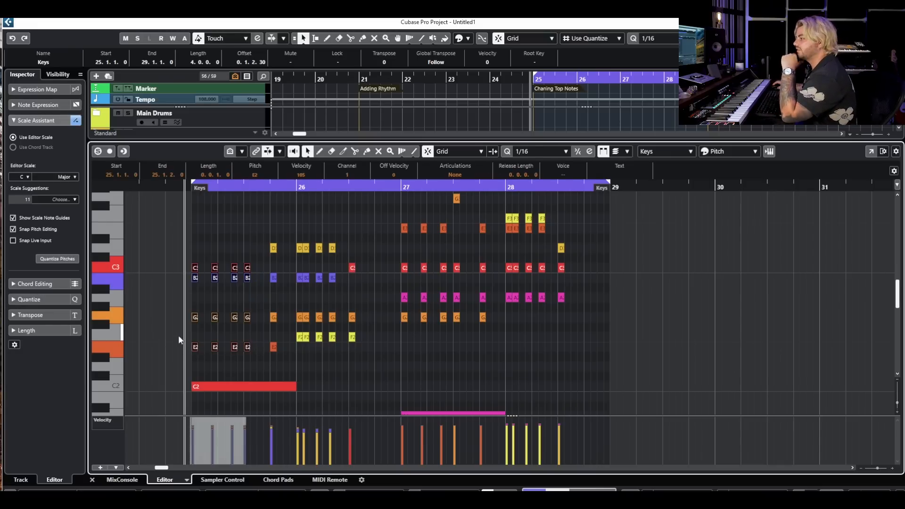
drag(295, 354, 339, 237)
drag(394, 338, 491, 217)
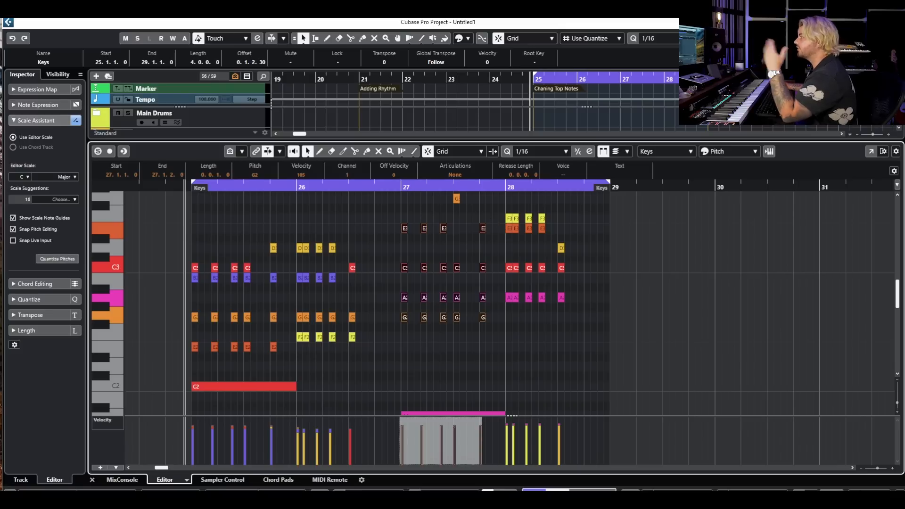
Step: Restore the Object Selection tool and close the key editor to return to the full arrangement
click(773, 113)
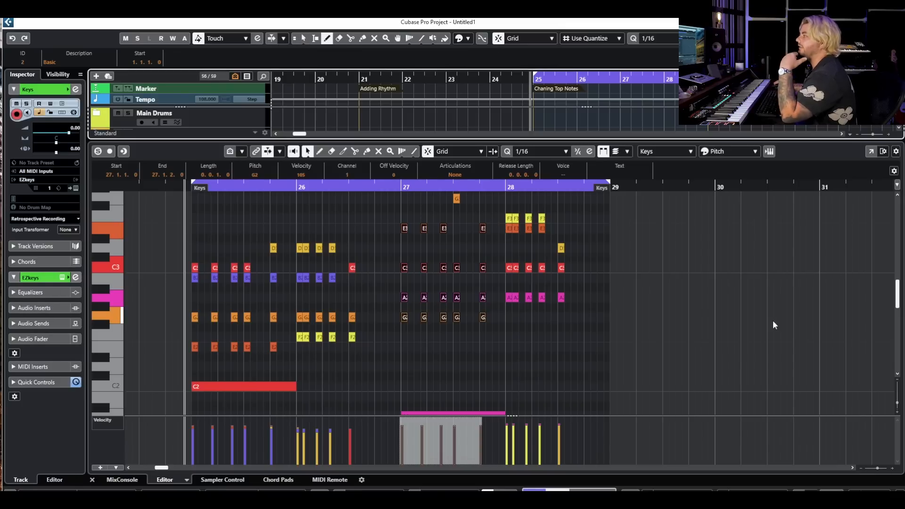
click(304, 38)
key(Return)
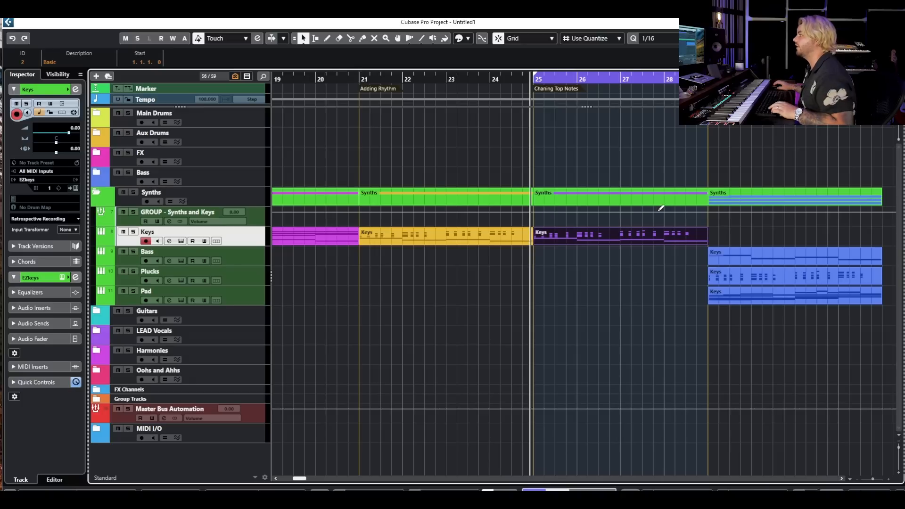
Step: Review all progression sections in the arrangement and move the cycle range to start at bar 29 over Diving Into Sounds
key(g)
key(g)
scroll(497, 256, left, 1)
key(g)
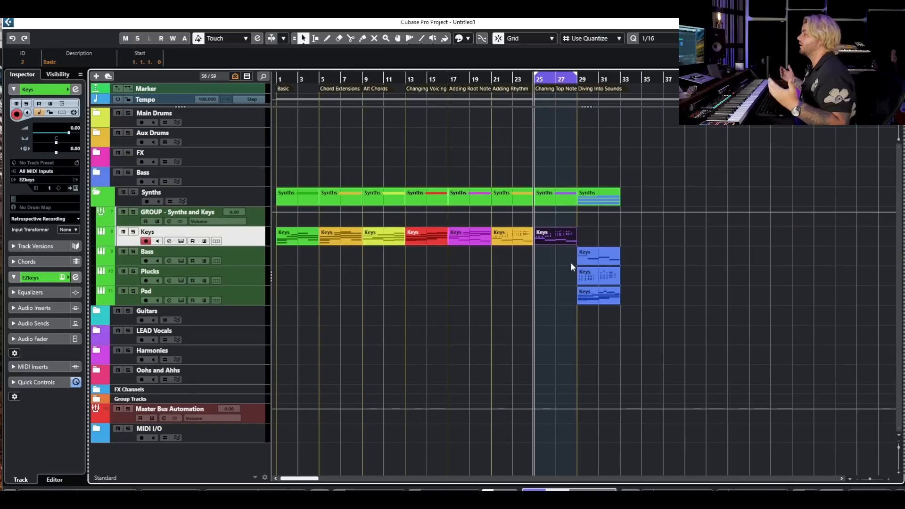
key(h)
key(h)
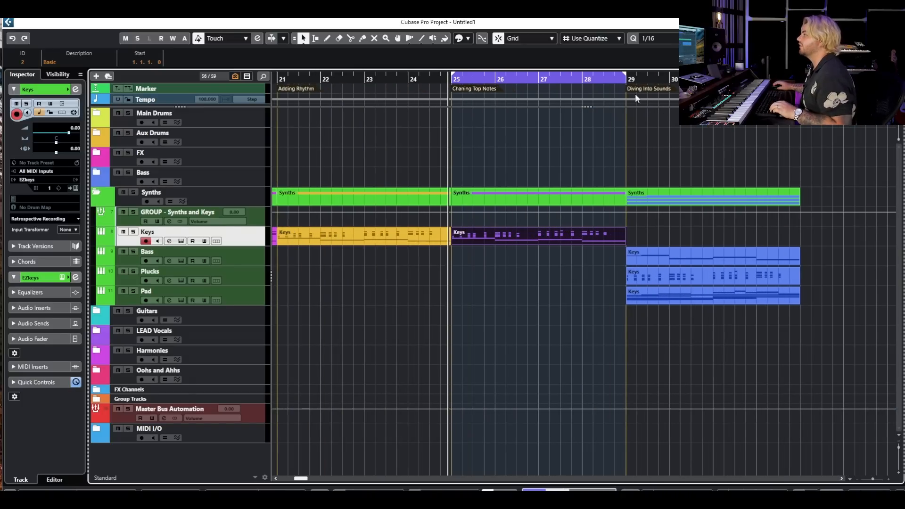
drag(614, 76, 788, 76)
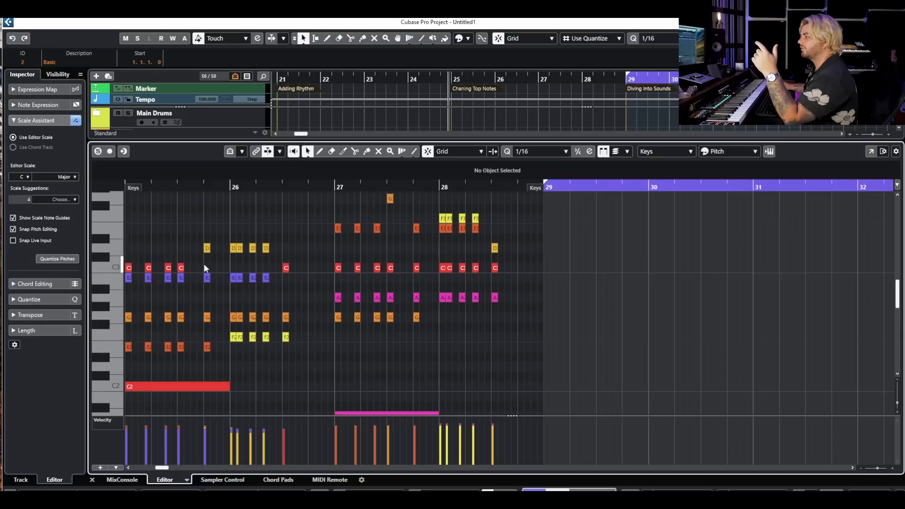
Step: Select the D3 top note in bar 25, close the key editor, and deselect the Keys part
click(213, 250)
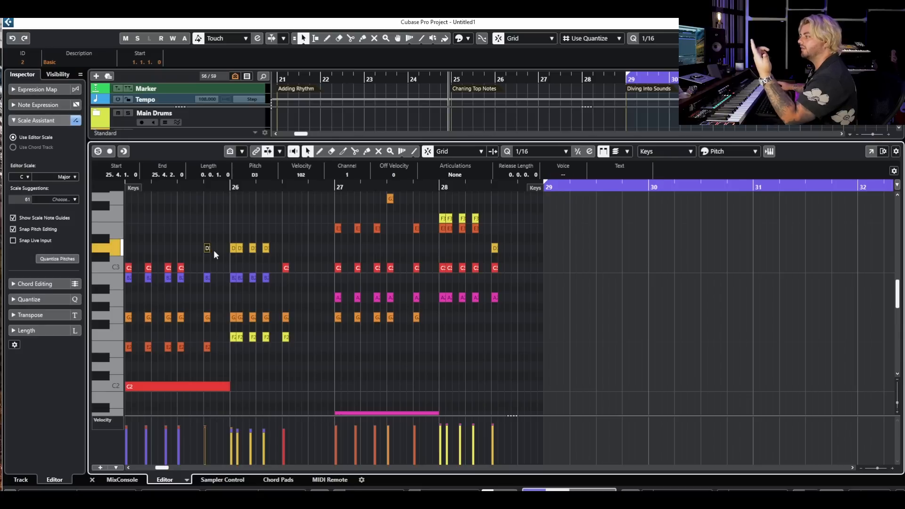
key(Return)
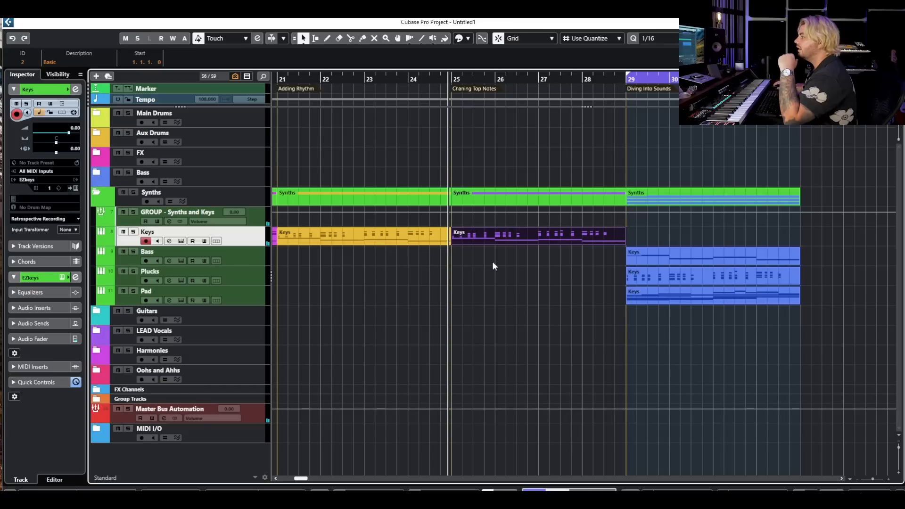
click(658, 234)
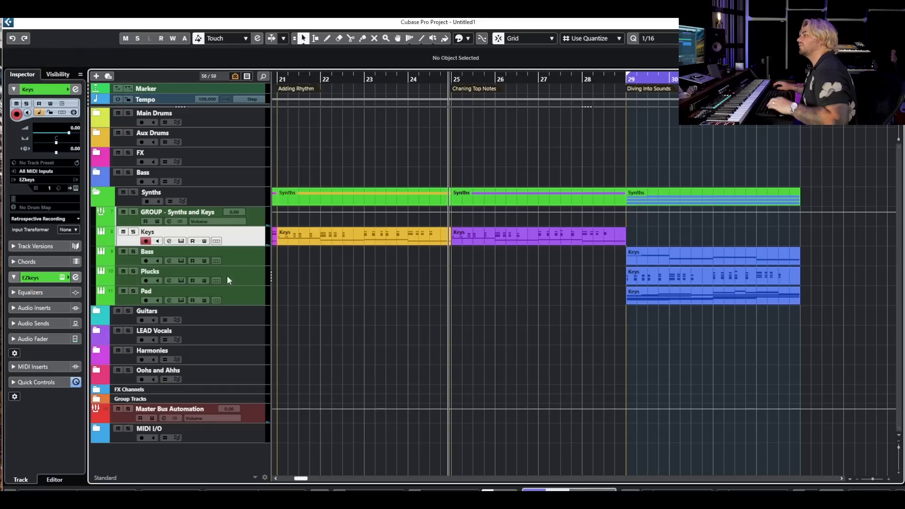
Step: Solo the Bass track and open its Keys part at bar 29 in the key editor
click(125, 252)
click(133, 252)
double_click(652, 252)
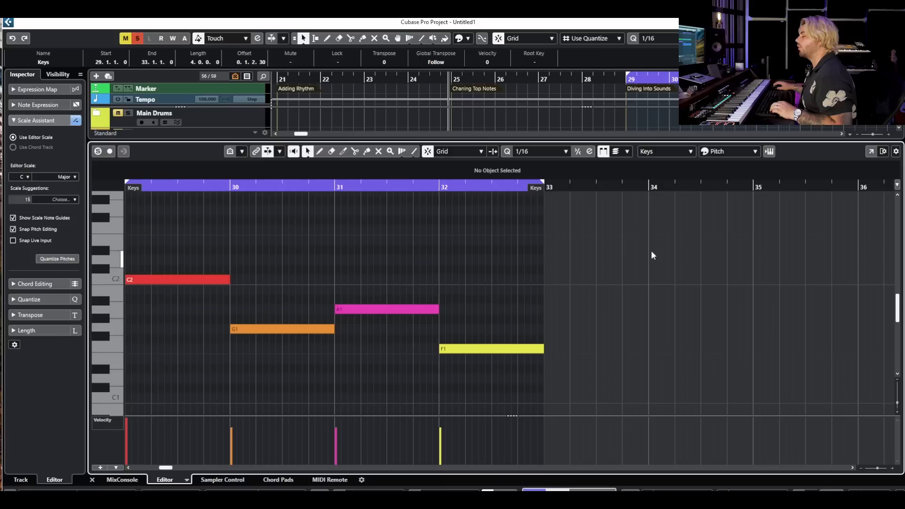
Step: Play back the soloed Bass part from bar 29 in the key editor, then close the editor
scroll(487, 300, down, 2)
click(286, 185)
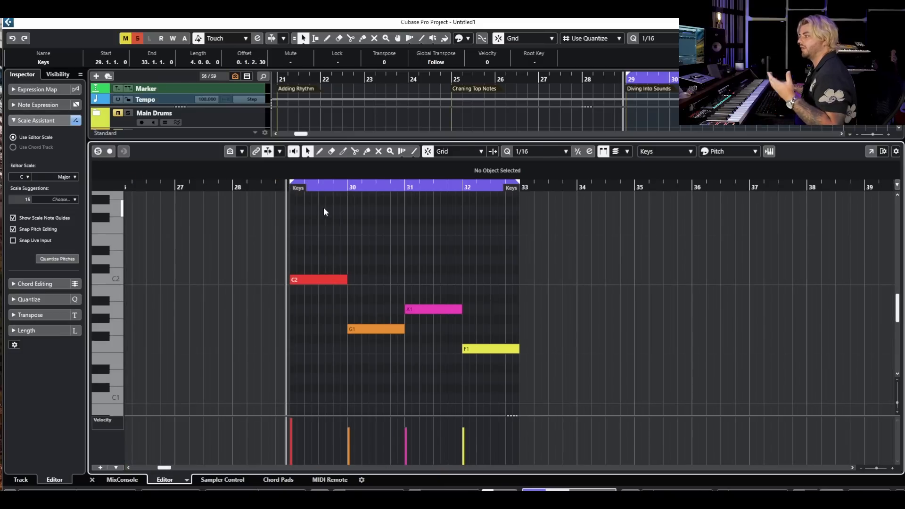
key(space)
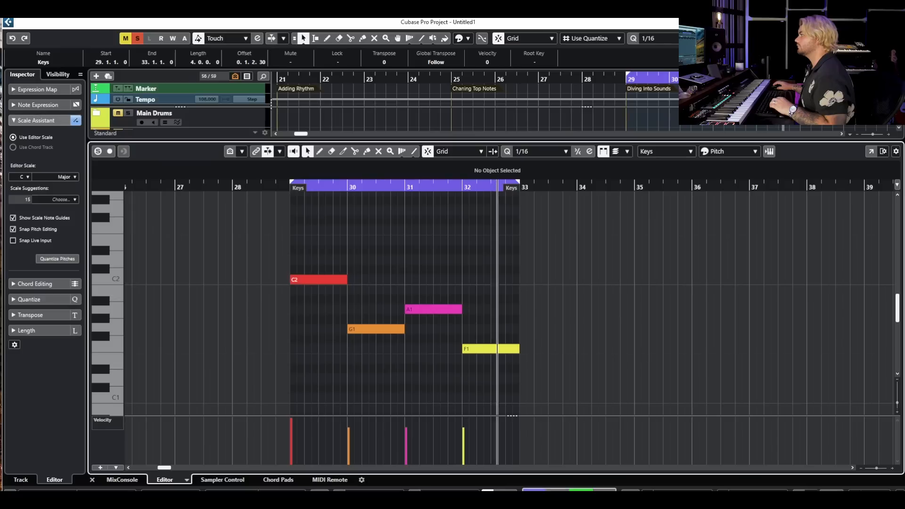
key(space)
key(Return)
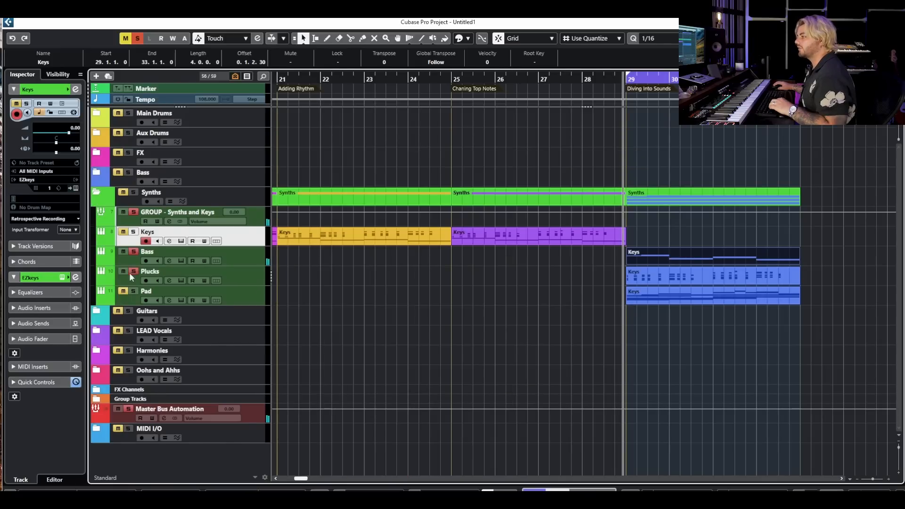
Step: Audition the Plucks track's Keys part from bar 29 in the key editor, then return to the arrangement with nothing selected
double_click(698, 272)
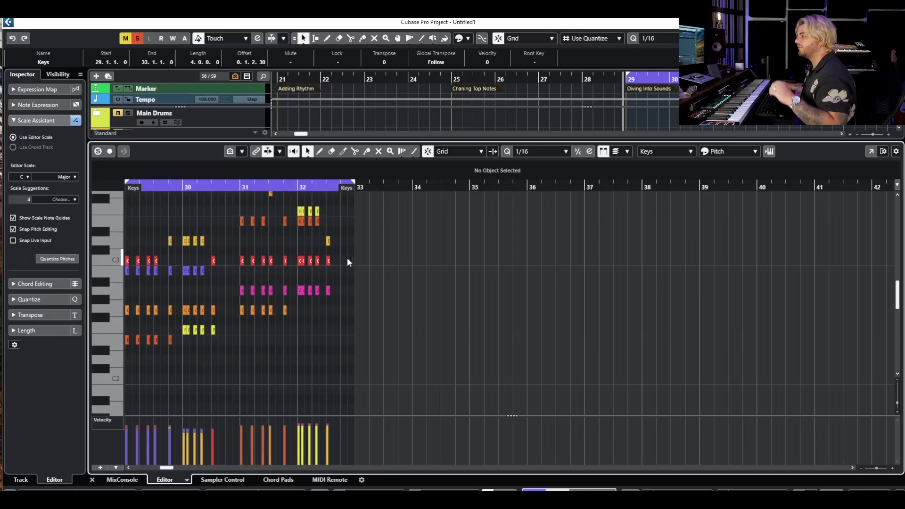
scroll(341, 258, left, 3)
scroll(399, 267, up, 2)
key(space)
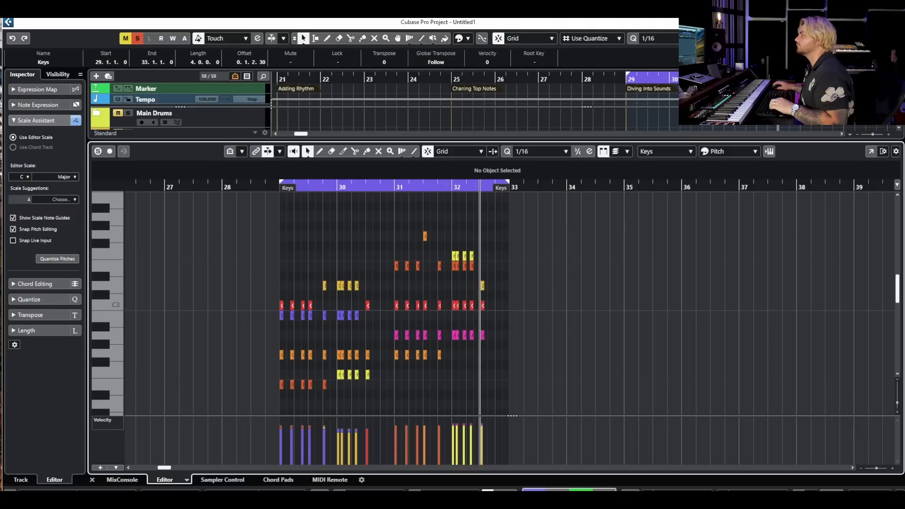
key(space)
key(Return)
click(641, 354)
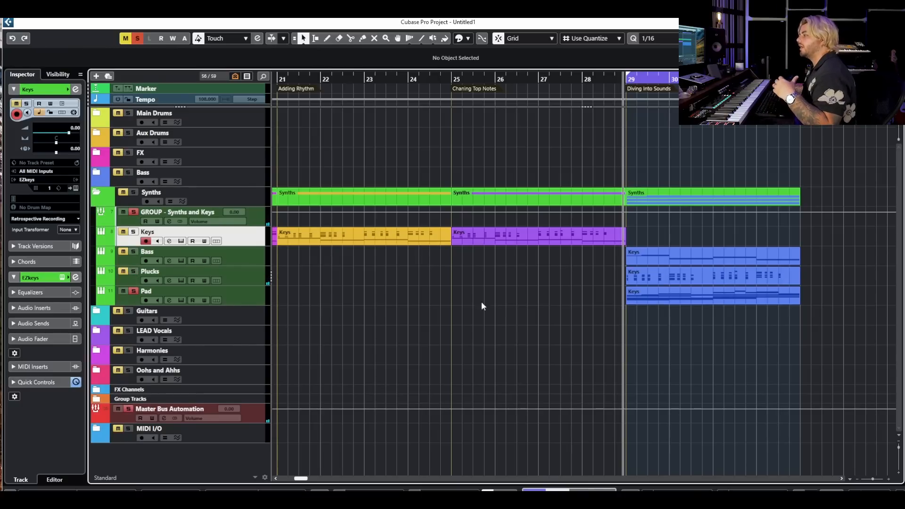
Step: Open the soloed Pad track's Keys part in the key editor and play it back from bar 29
double_click(682, 295)
scroll(231, 312, down, 1)
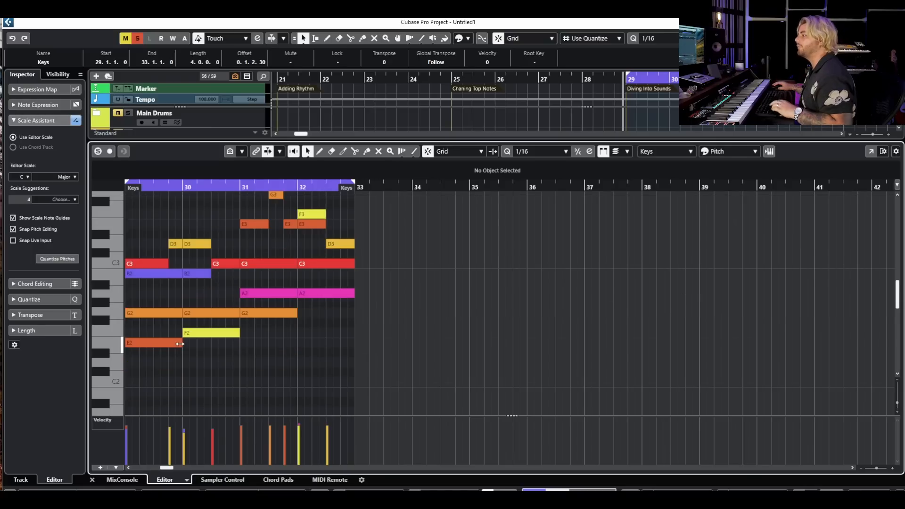
scroll(182, 344, left, 1)
scroll(276, 320, up, 1)
click(357, 244)
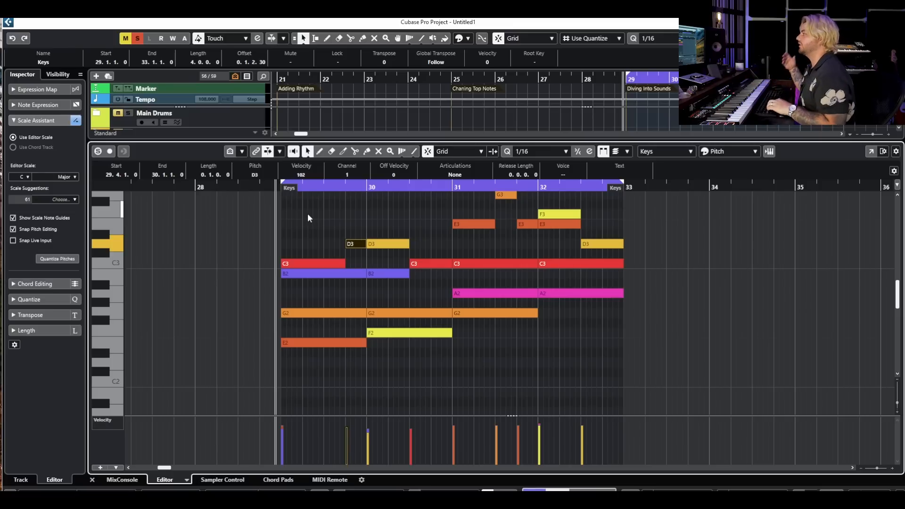
key(space)
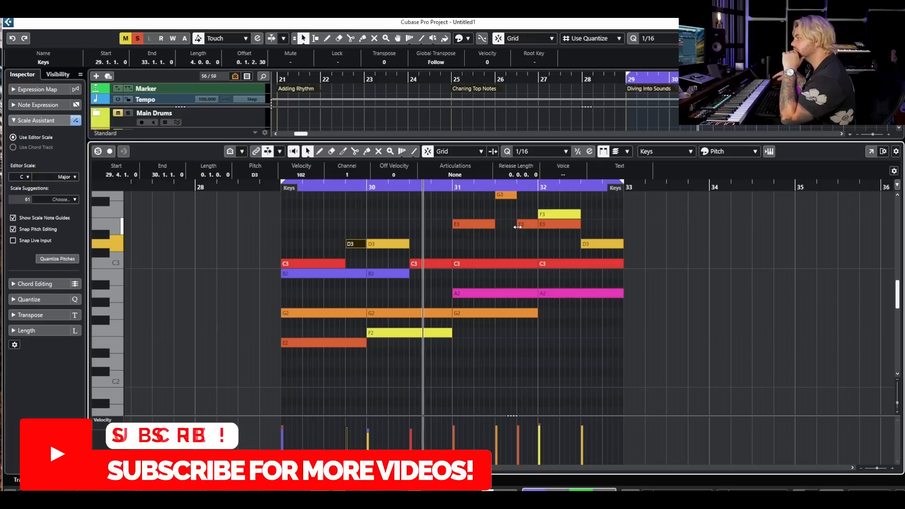
scroll(539, 234, up, 2)
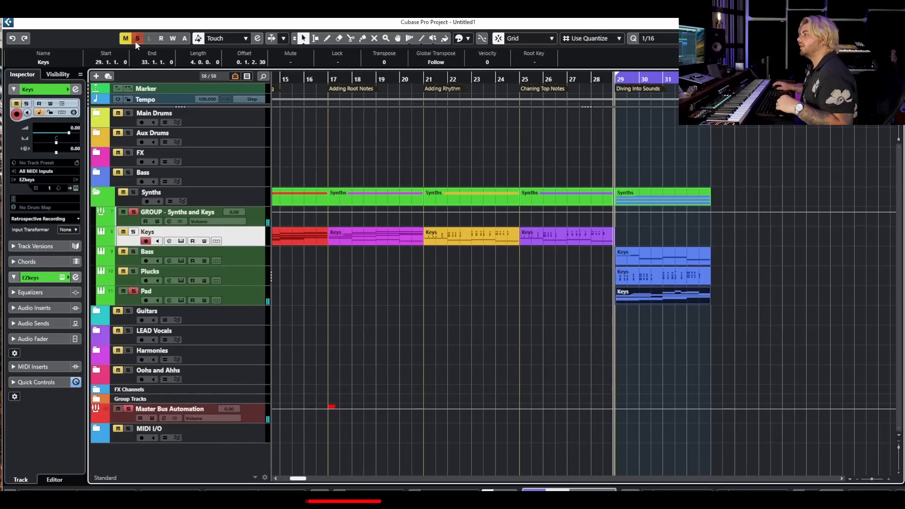
Step: Clear all solo and mute states and play the layered Bass, Plucks and Pad parts from bar 29
double_click(561, 236)
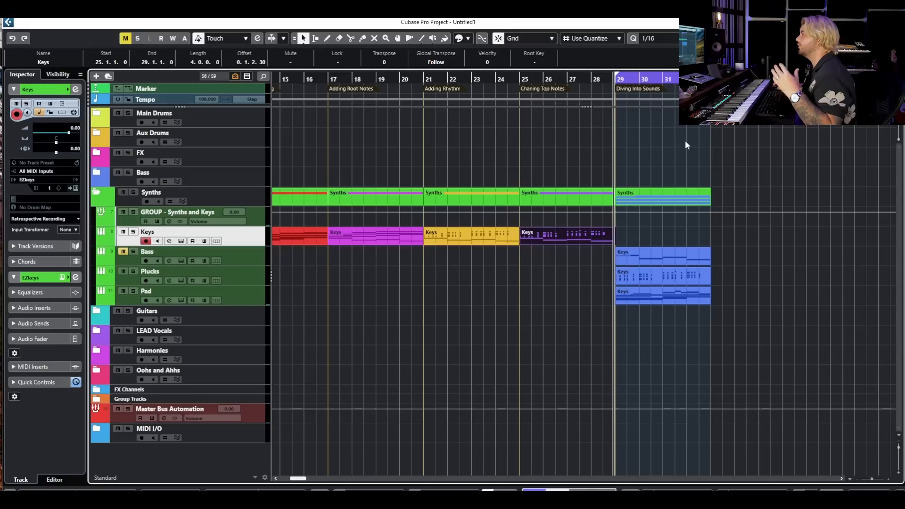
scroll(552, 315, up, 1)
scroll(552, 319, right, 3)
key(space)
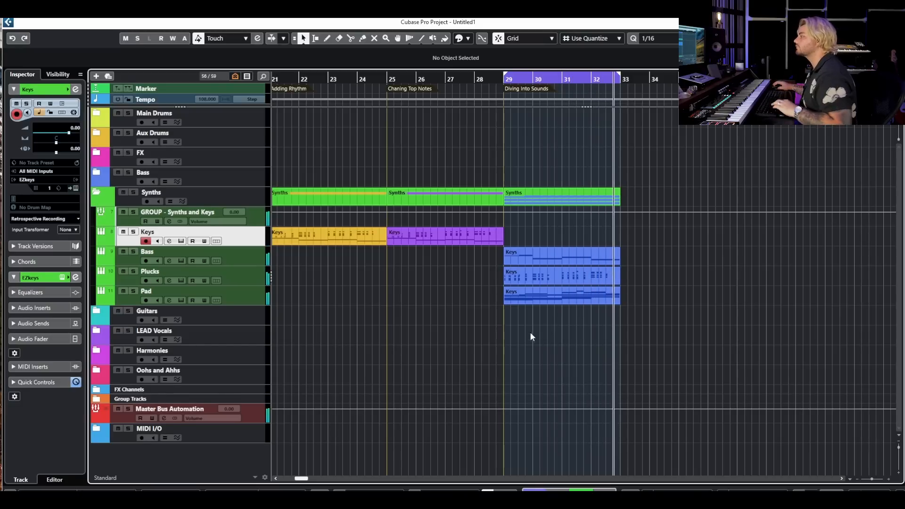
key(space)
Step: Play the Chaning Top Notes section from bar 25 to compare its single keys sound with the layered sounds
scroll(447, 315, down, 2)
scroll(449, 309, left, 5)
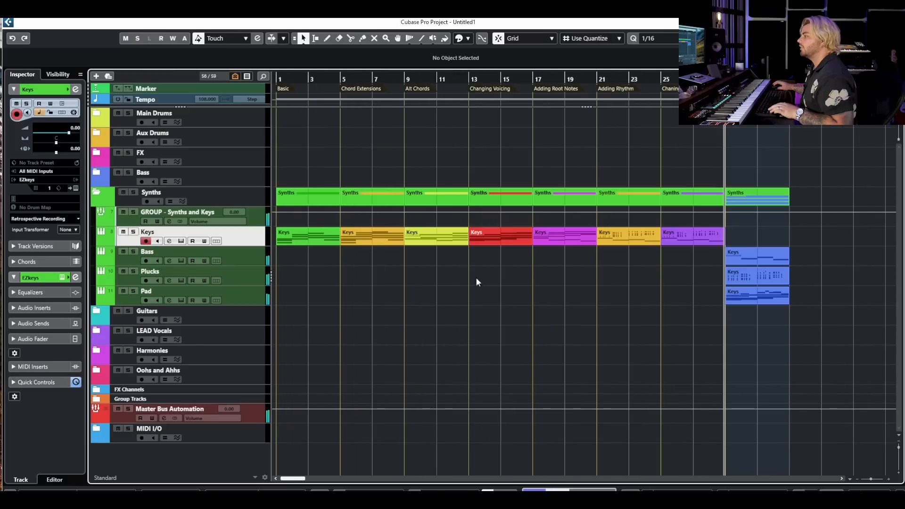
click(660, 85)
scroll(659, 294, up, 4)
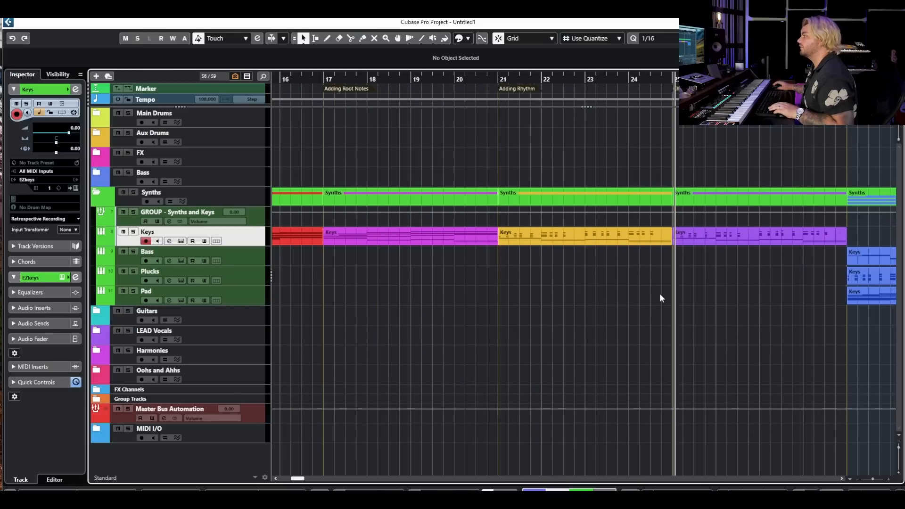
key(space)
scroll(659, 292, right, 2)
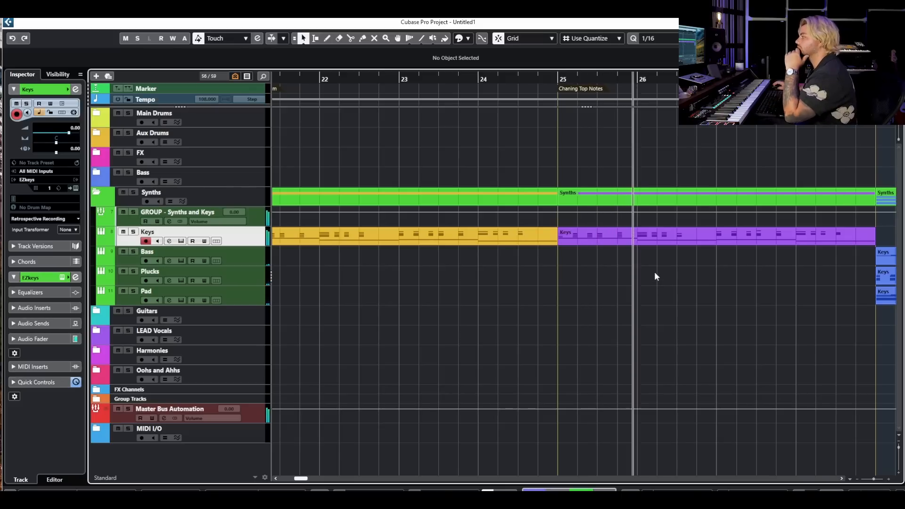
scroll(682, 288, down, 4)
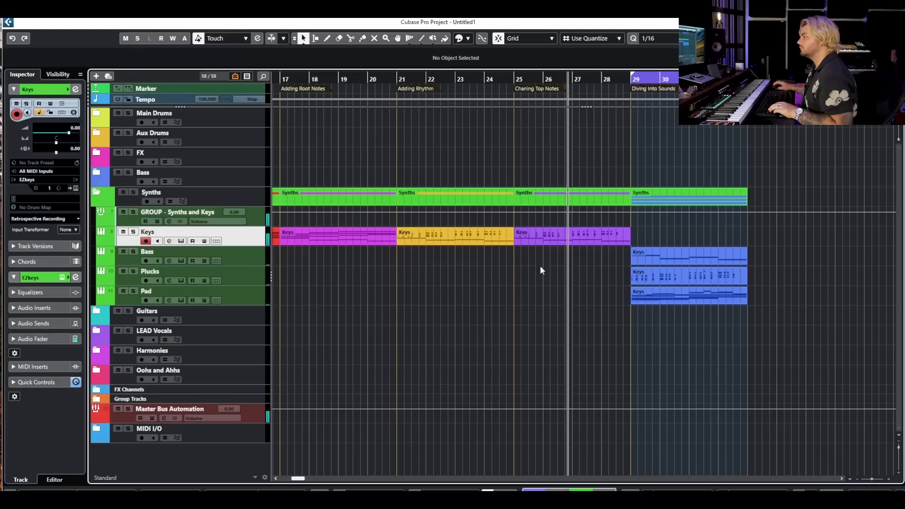
key(space)
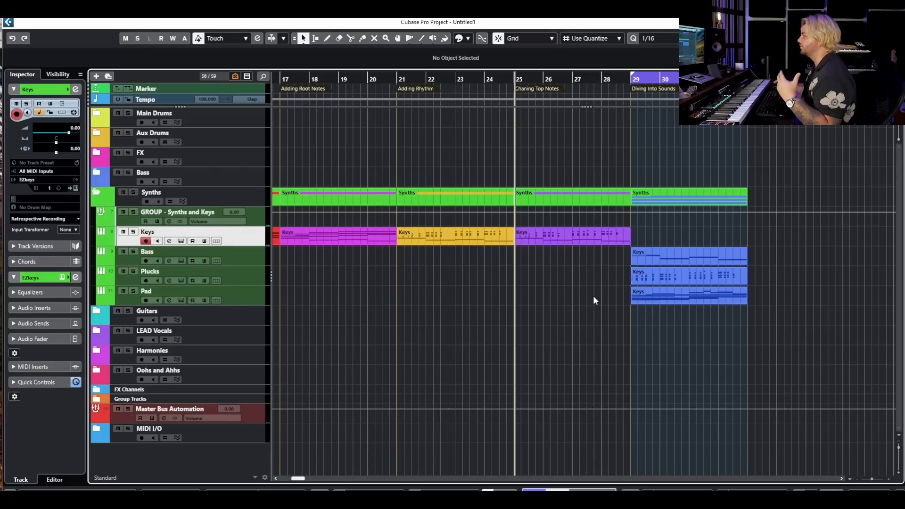
click(654, 262)
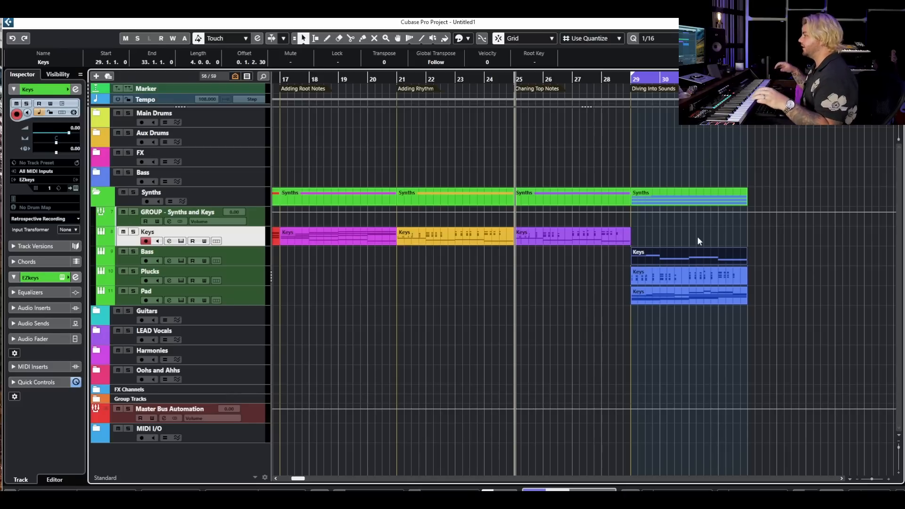
click(686, 305)
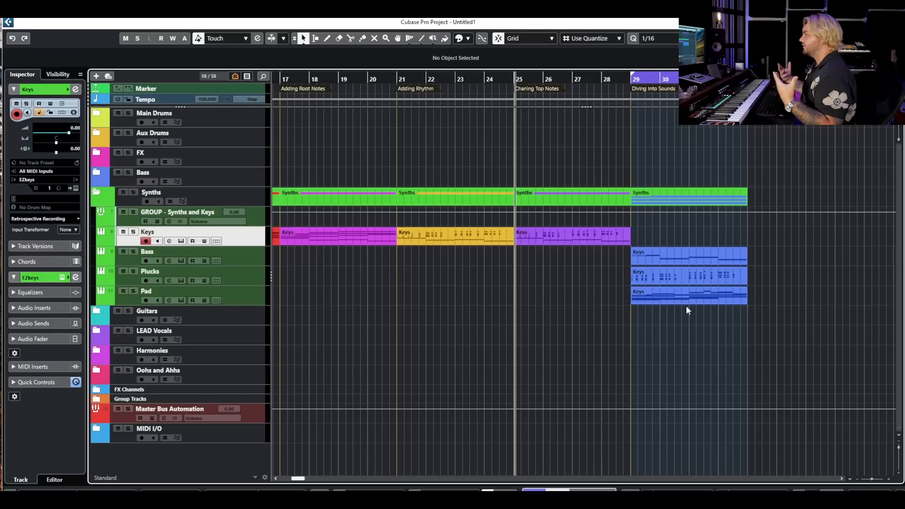
Step: Open the Basic section's Keys part at bar 1, play the original progression, and close the key editor
scroll(615, 278, down, 5)
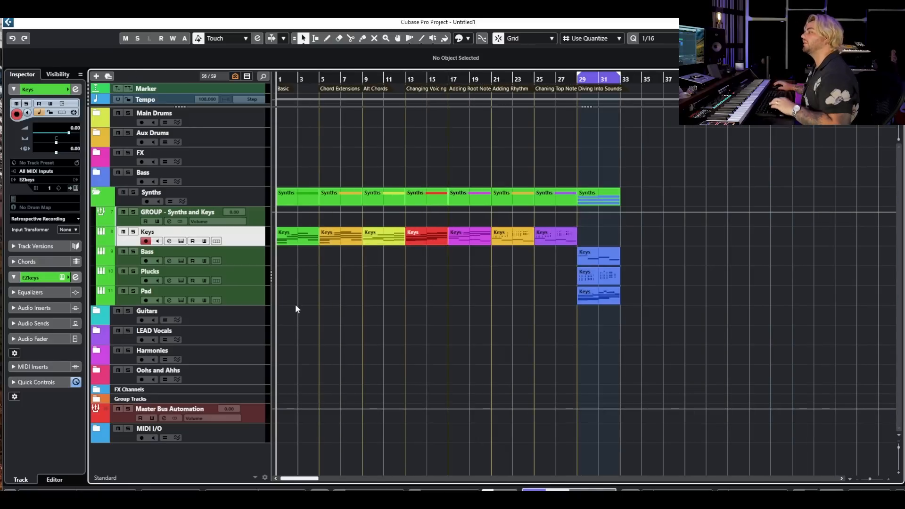
double_click(294, 238)
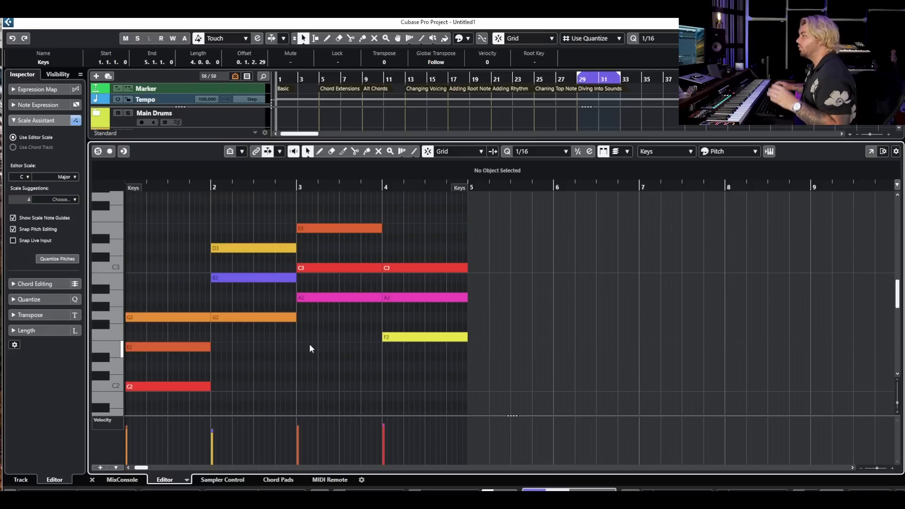
scroll(307, 347, down, 2)
ctrl+scroll(268, 351, down, 2)
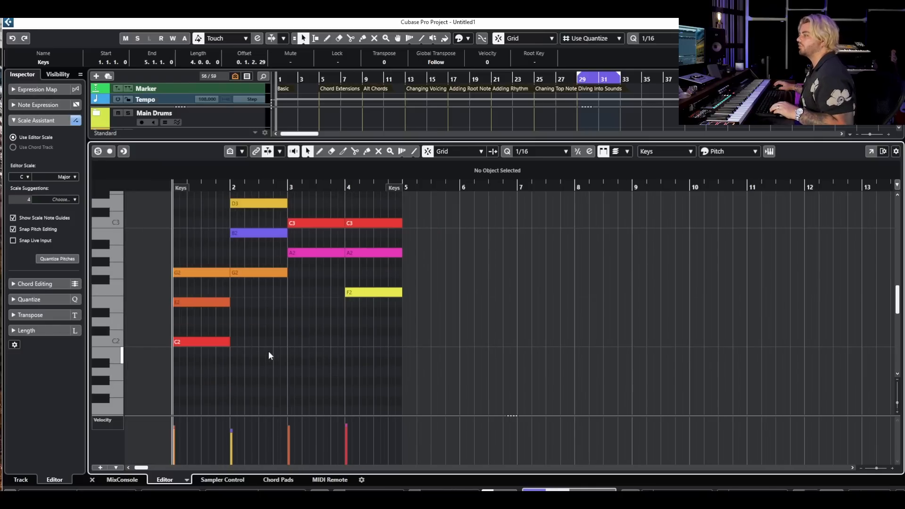
scroll(258, 352, up, 2)
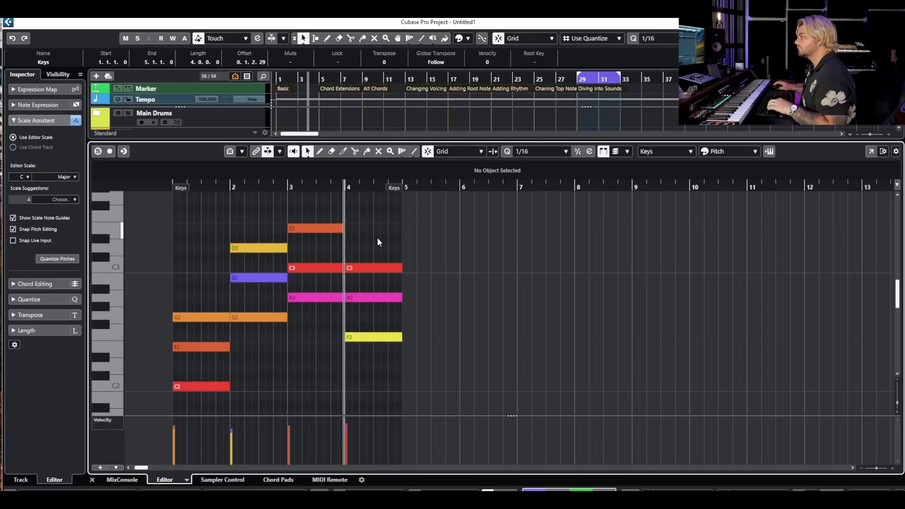
click(872, 38)
key(space)
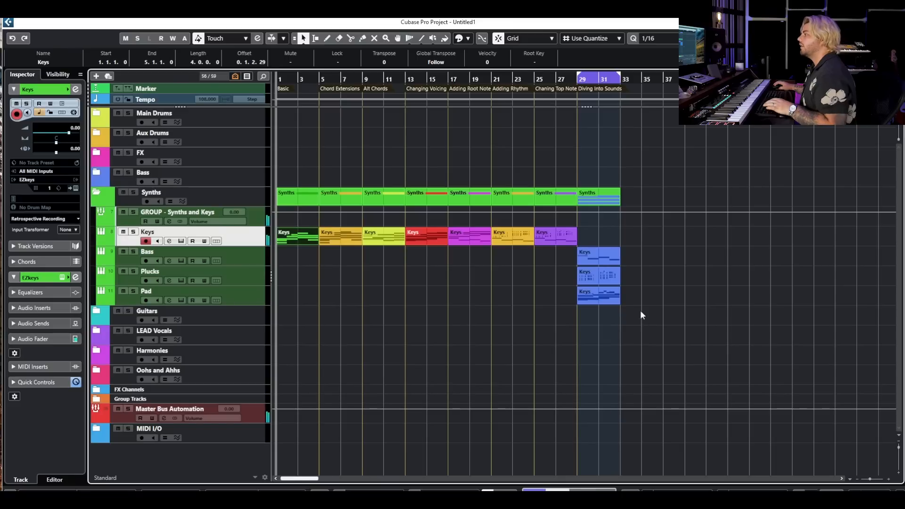
Step: Play the layered Diving Into Sounds section from bar 29 for comparison with the basic progression
scroll(580, 186, up, 5)
click(569, 79)
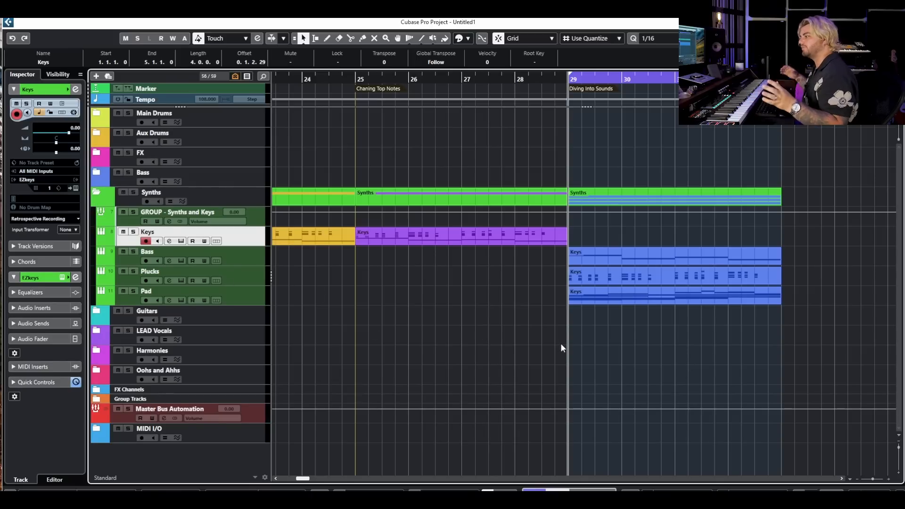
key(space)
key(g)
key(g)
key(g)
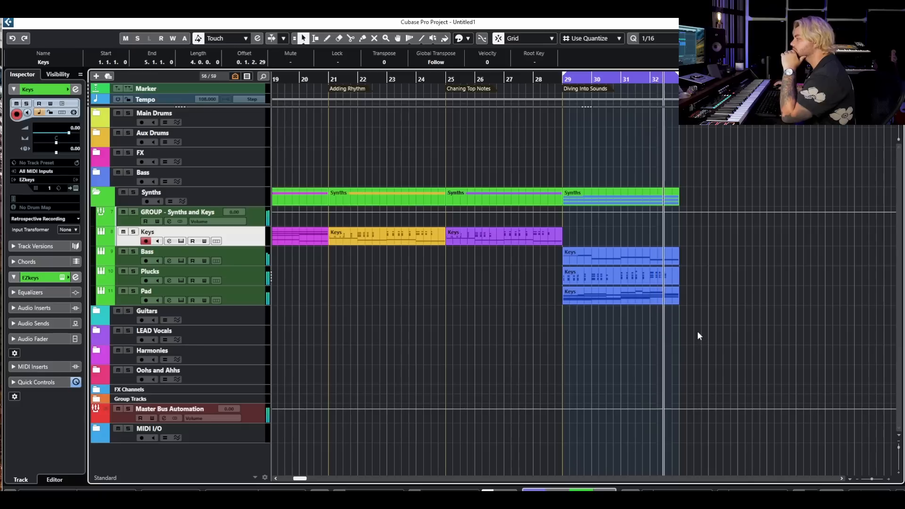
scroll(626, 338, up, 2)
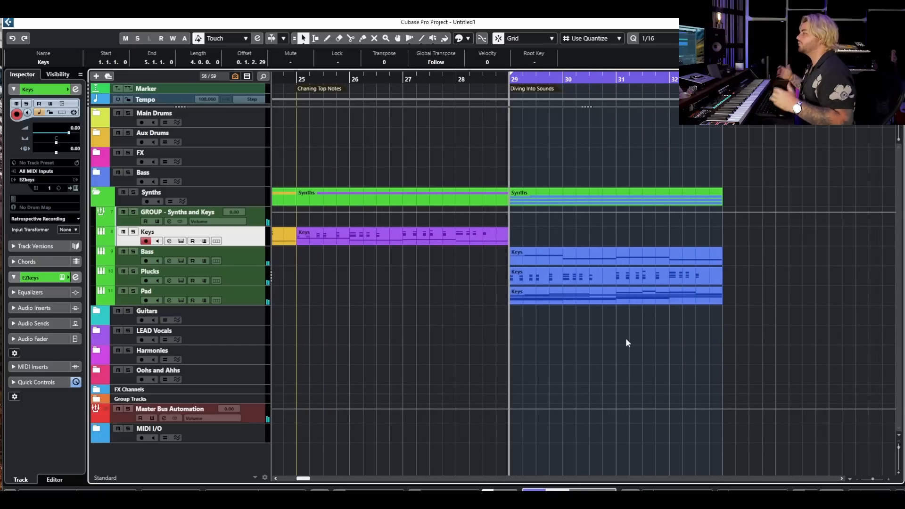
scroll(627, 338, down, 5)
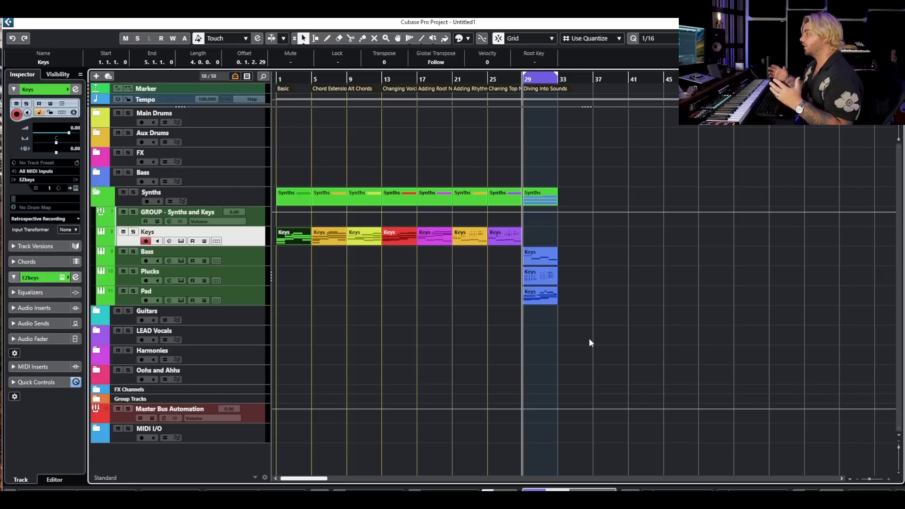
Step: In the Plucks part, raise the B2 notes from late bar 29 through bar 30 to C3, and bar 31's first four C3 notes to D3
double_click(536, 273)
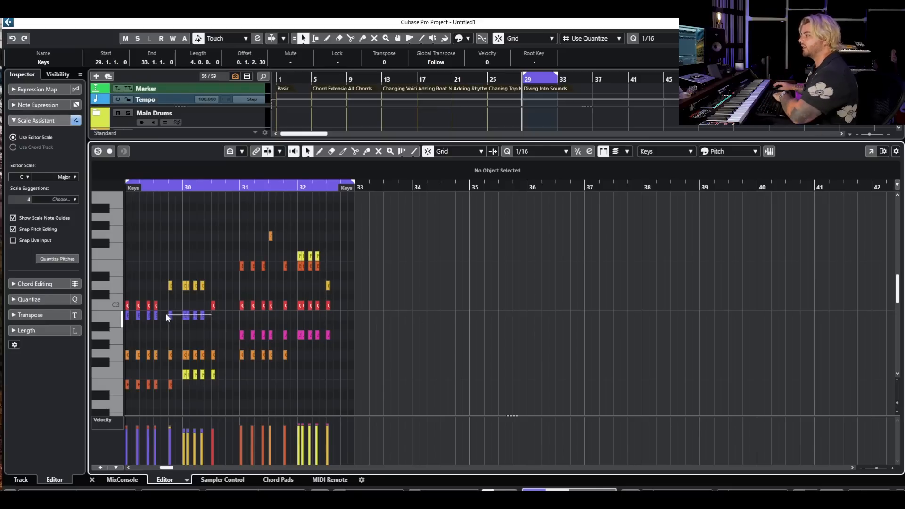
drag(170, 320, 169, 320)
key(Up)
drag(236, 304, 281, 308)
key(Up)
click(271, 323)
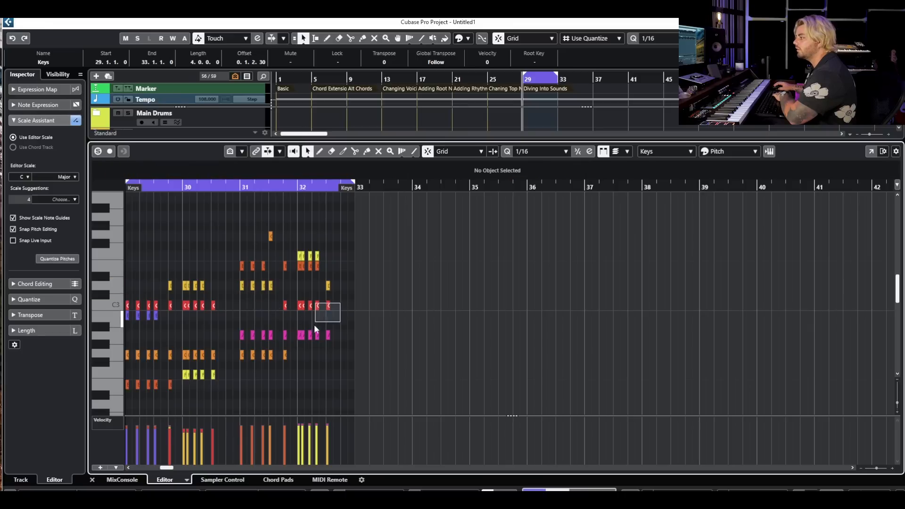
Step: Raise bar 32's C3 notes to D3 and its last D3 note to E3, then play the edited progression and close the editor
drag(341, 302, 297, 283)
key(Up)
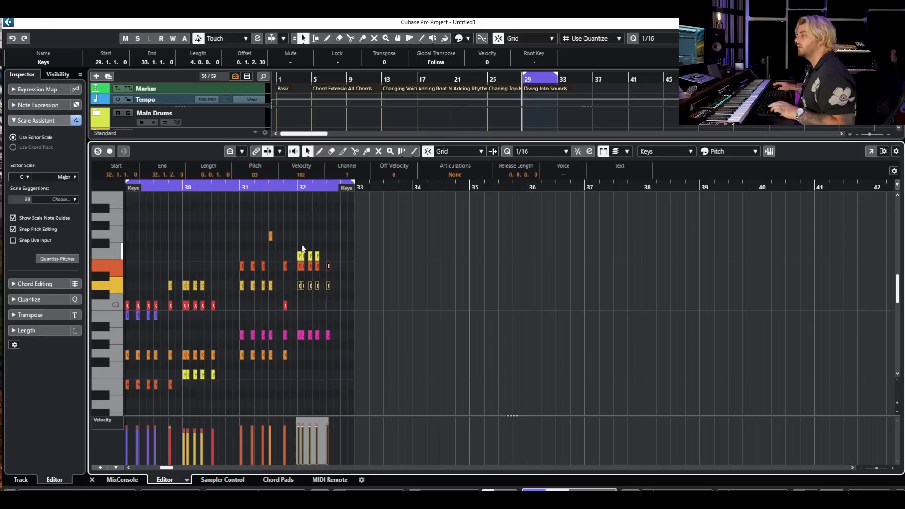
scroll(350, 222, left, 4)
key(space)
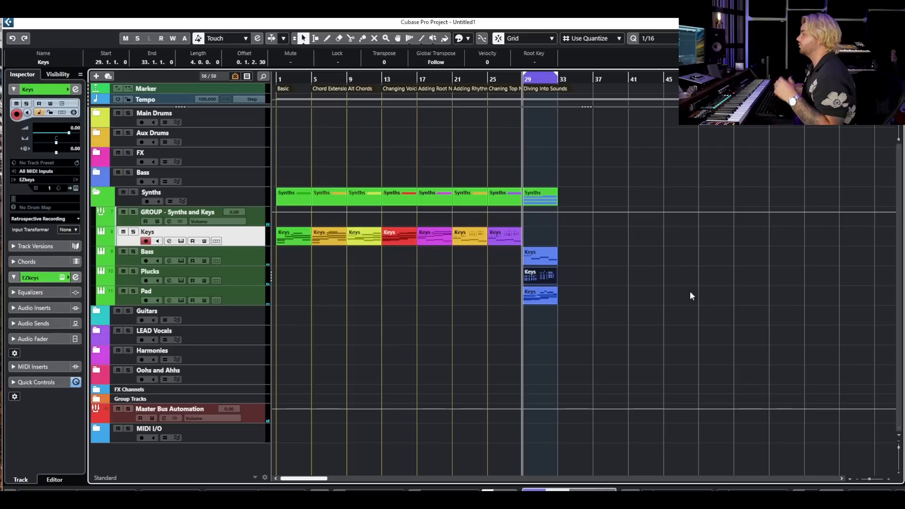
click(689, 290)
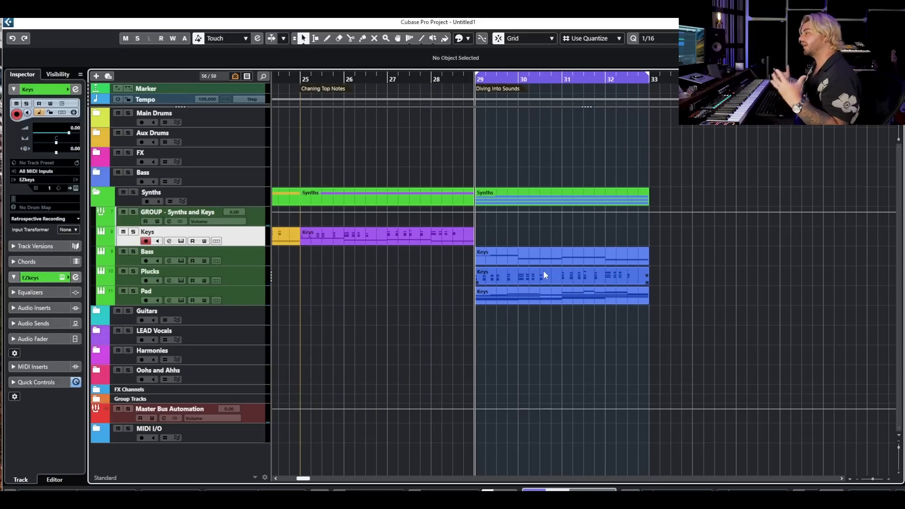
Step: Open the Keys track's EZkeys instrument window and move it over the track list
scroll(542, 272, left, 6)
scroll(522, 271, down, 3)
scroll(522, 272, left, 3)
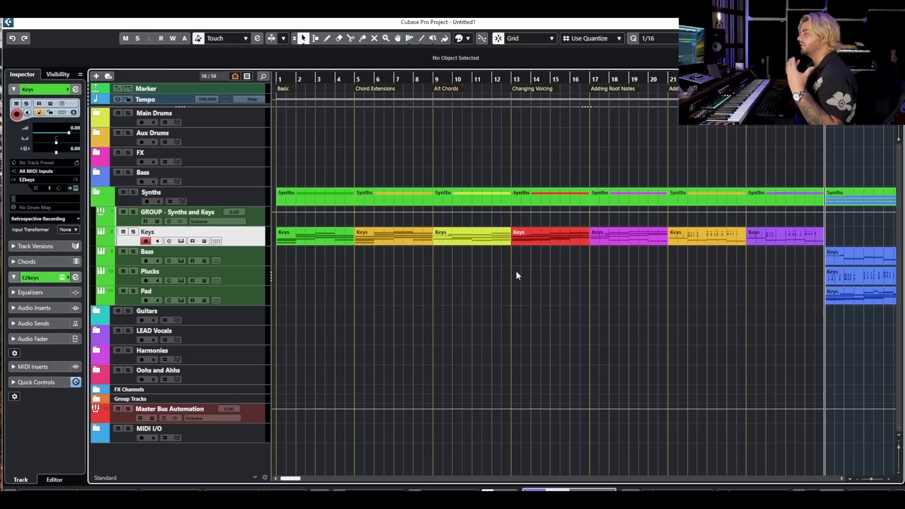
click(182, 241)
drag(657, 133, 321, 130)
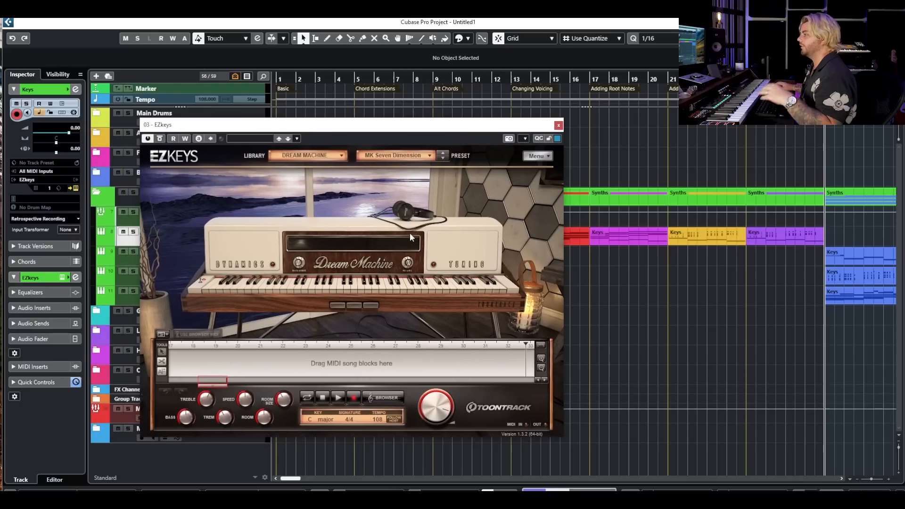